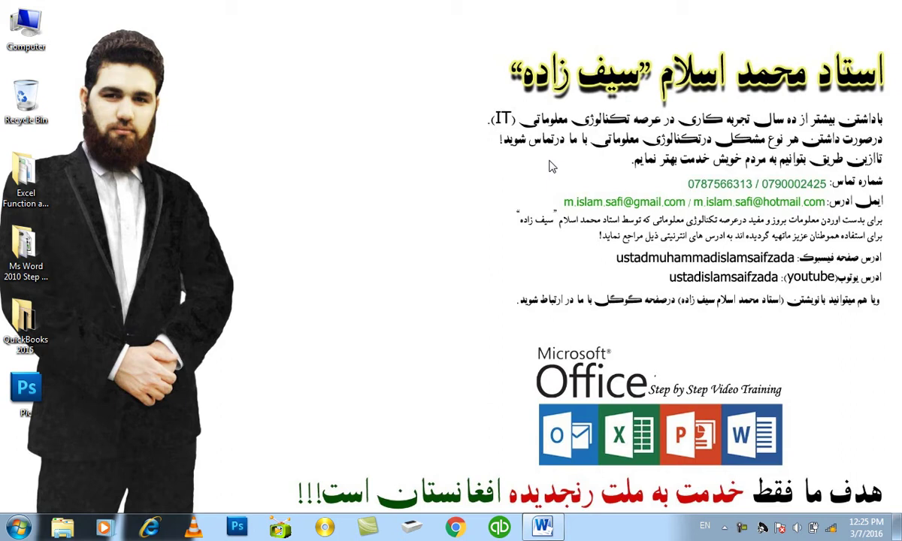
Refresh the desktop and bring the Word document back up from the taskbar
{"action": "right_click", "coordinate": [442, 55]}
{"action": "left_click", "coordinate": [524, 94]}
{"action": "left_click", "coordinate": [543, 526]}
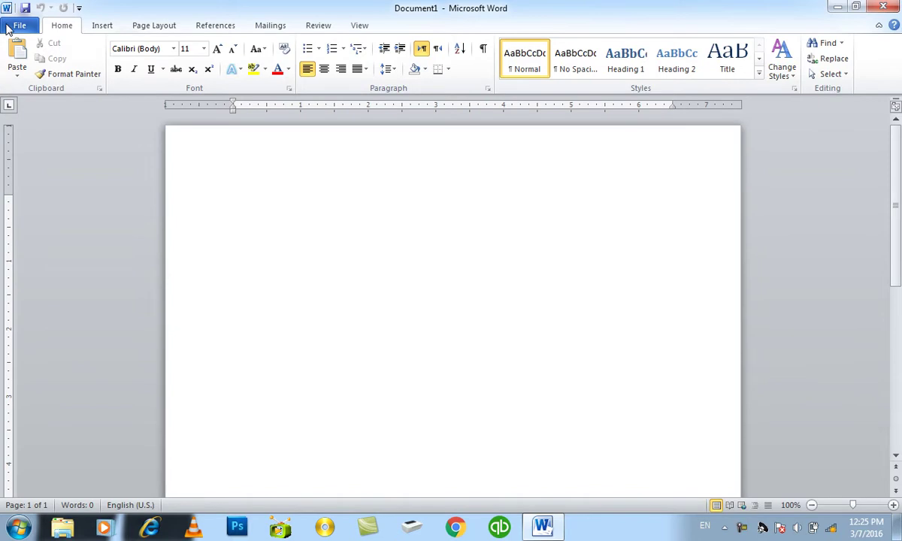
Fill the document with =rand() sample paragraphs and show the print preview
{"action": "type", "text": "=ra"}
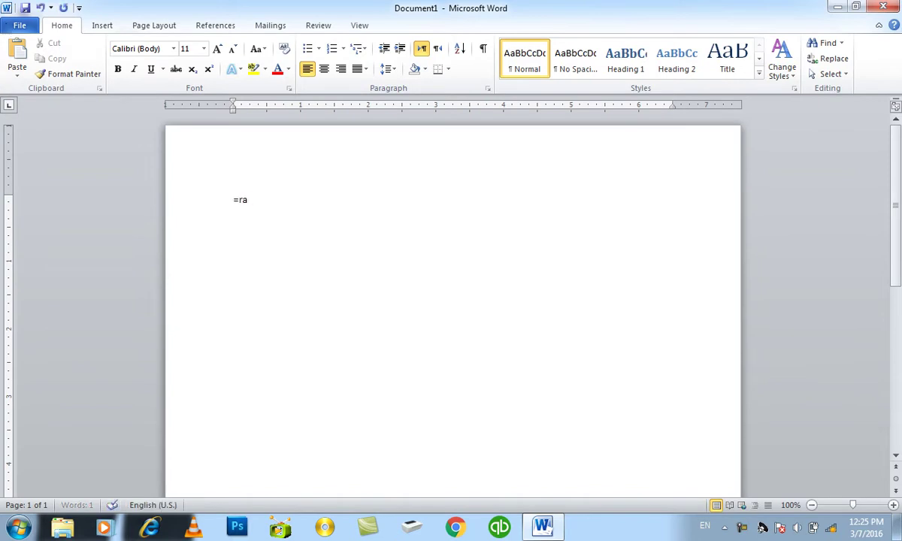
{"action": "type", "text": "nd("}
{"action": "type", "text": ")"}
{"action": "key", "text": "Return"}
{"action": "left_click", "coordinate": [7, 26]}
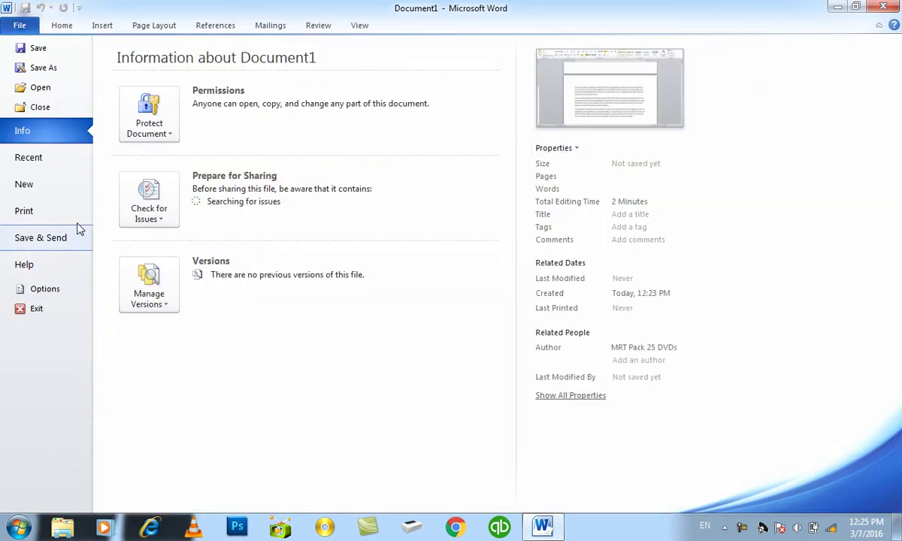
{"action": "left_click", "coordinate": [73, 216]}
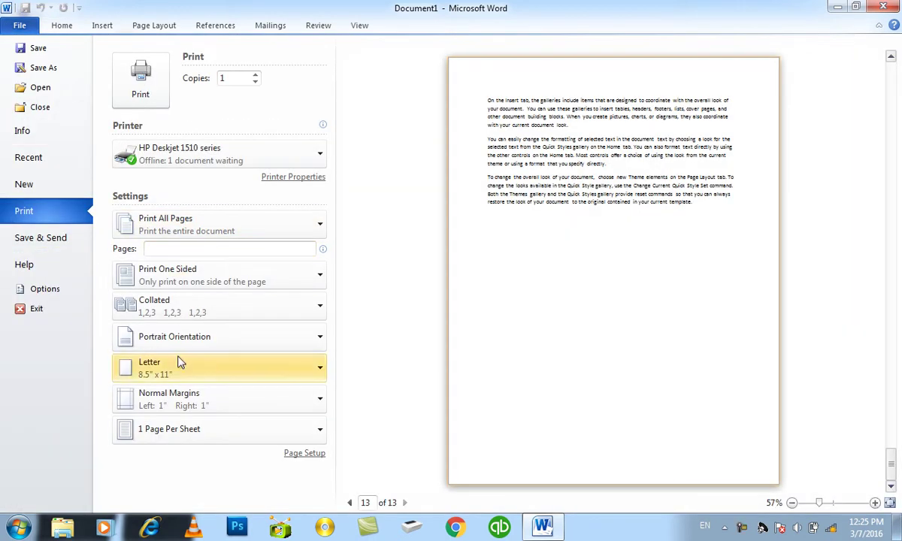
In Page Setup, try Mirror margins for Multiple pages, revert to Normal, and check Apply to
{"action": "left_click", "coordinate": [303, 453]}
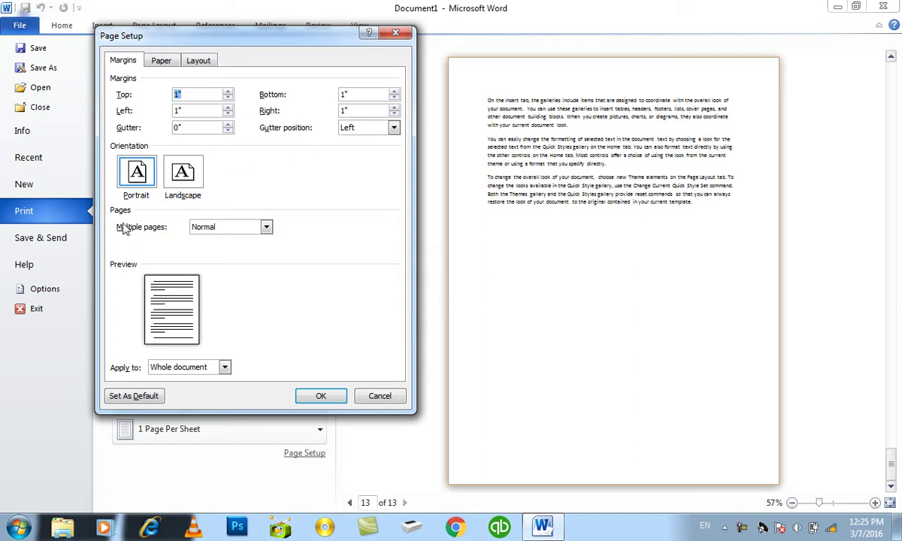
{"action": "left_click", "coordinate": [214, 230]}
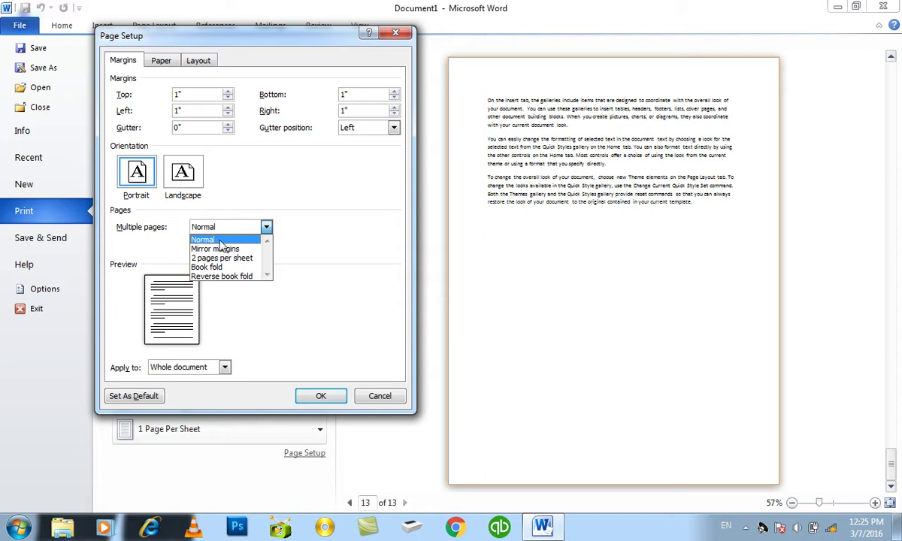
{"action": "left_click", "coordinate": [215, 250]}
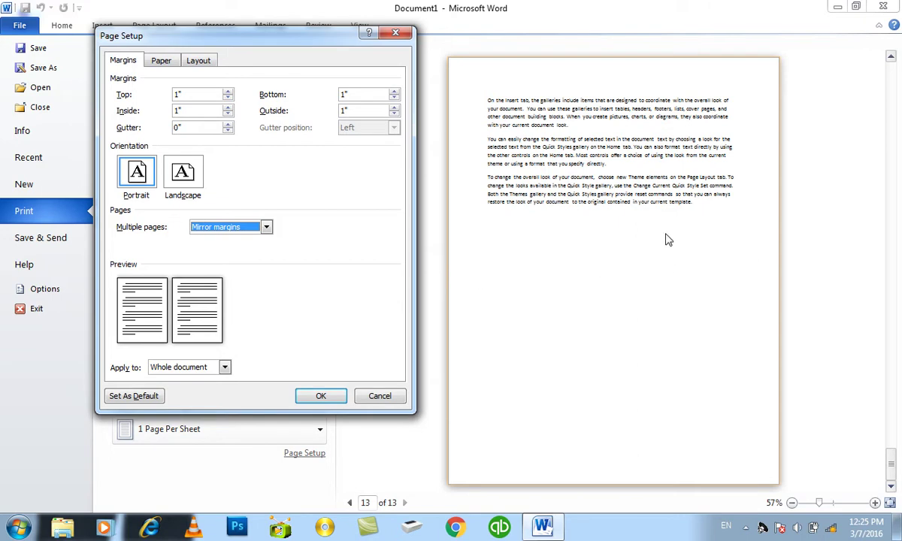
{"action": "left_click", "coordinate": [244, 229]}
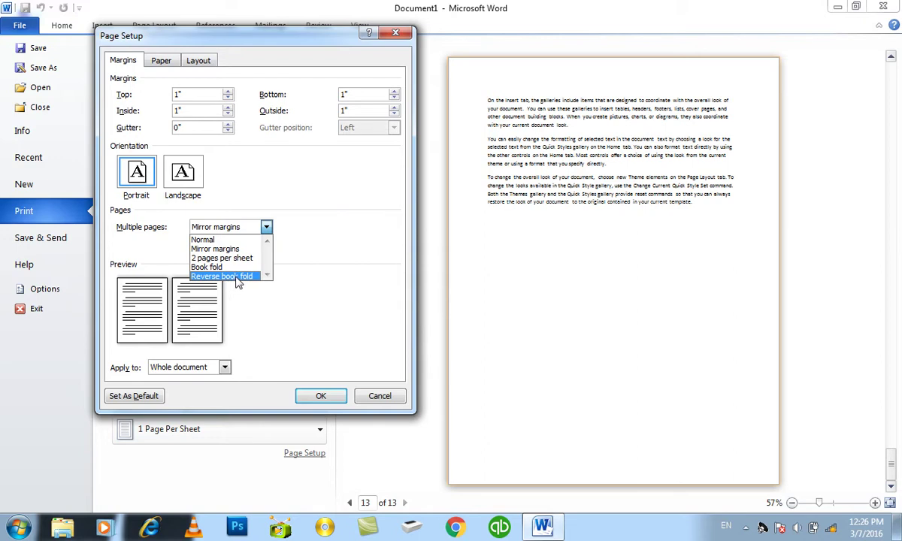
{"action": "left_click", "coordinate": [241, 240]}
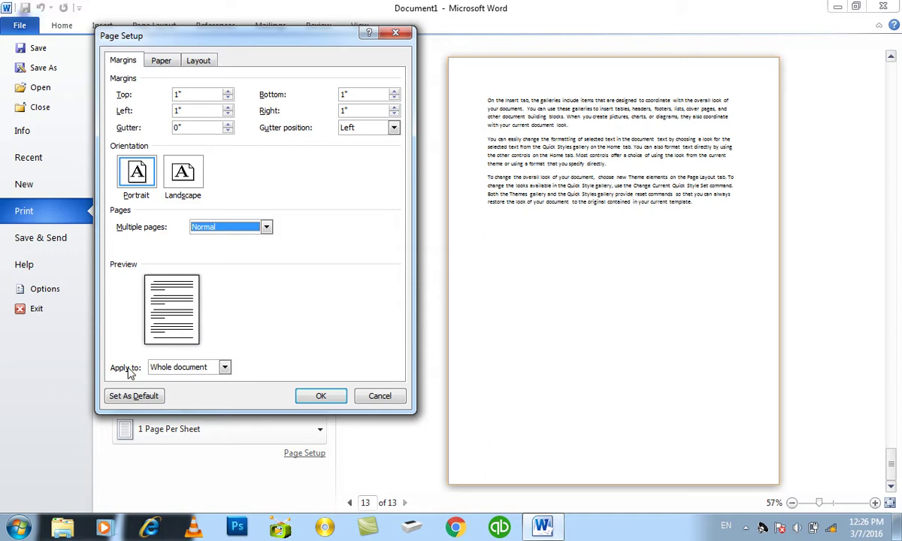
{"action": "left_click", "coordinate": [224, 367]}
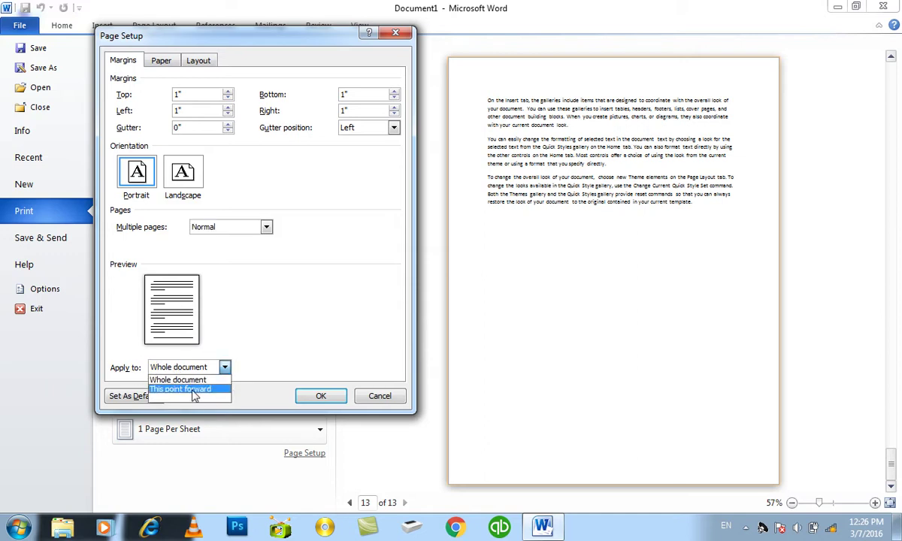
{"action": "left_click", "coordinate": [178, 379]}
Close Page Setup, select all the text and paste several copies of it
{"action": "left_click", "coordinate": [321, 396]}
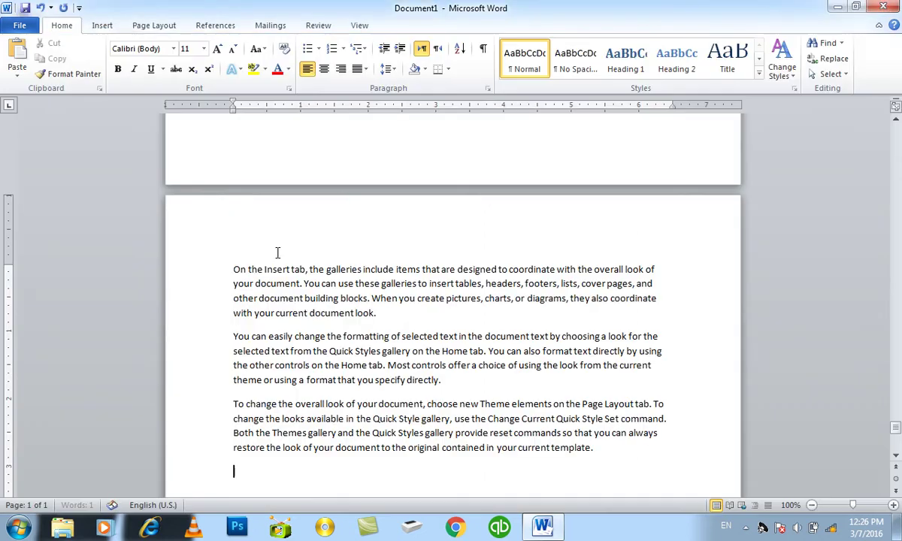
{"action": "key", "text": "ctrl+a"}
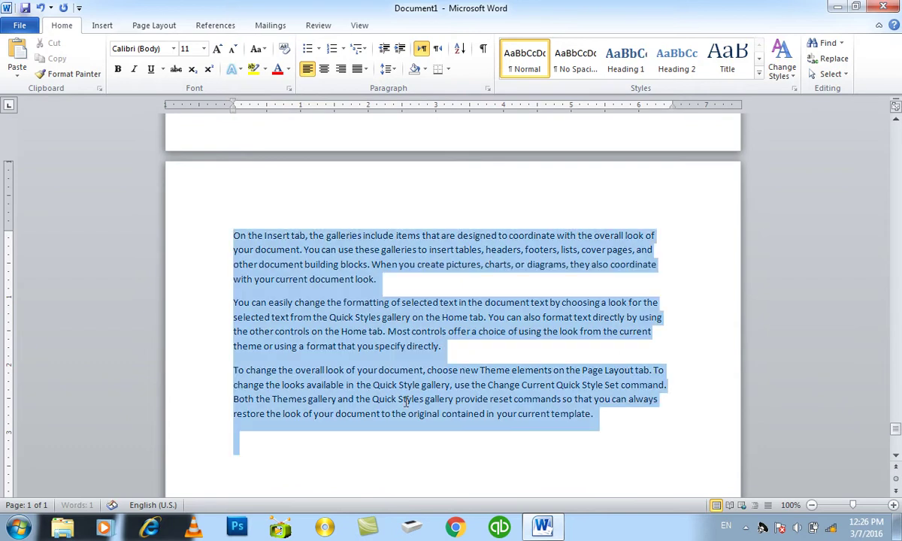
{"action": "key", "text": "ctrl+v"}
{"action": "key", "text": "ctrl+v"}
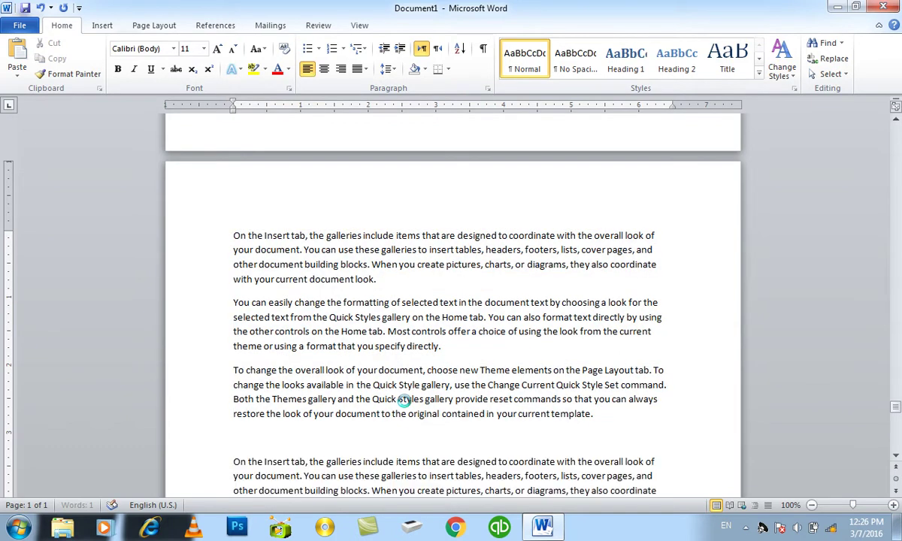
{"action": "key", "text": "ctrl+v"}
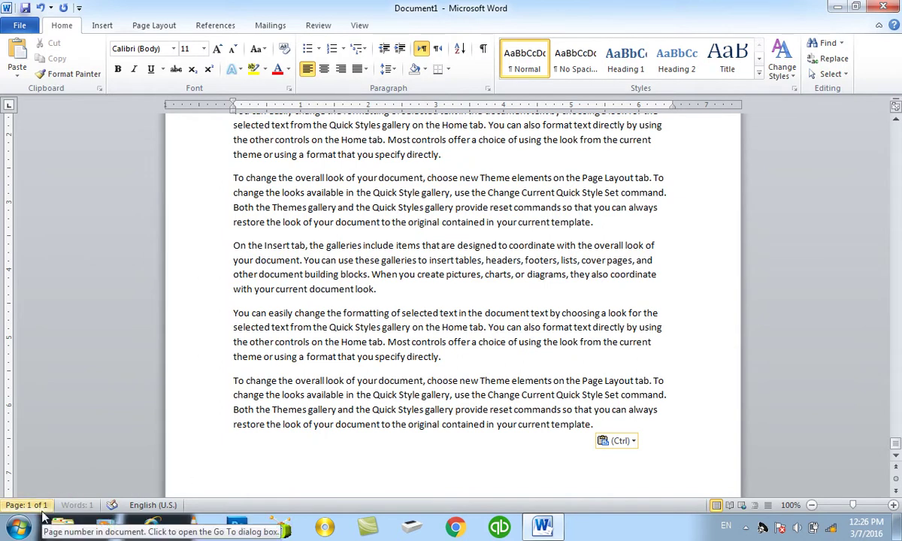
{"action": "key", "text": "ctrl+v"}
{"action": "key", "text": "ctrl+v"}
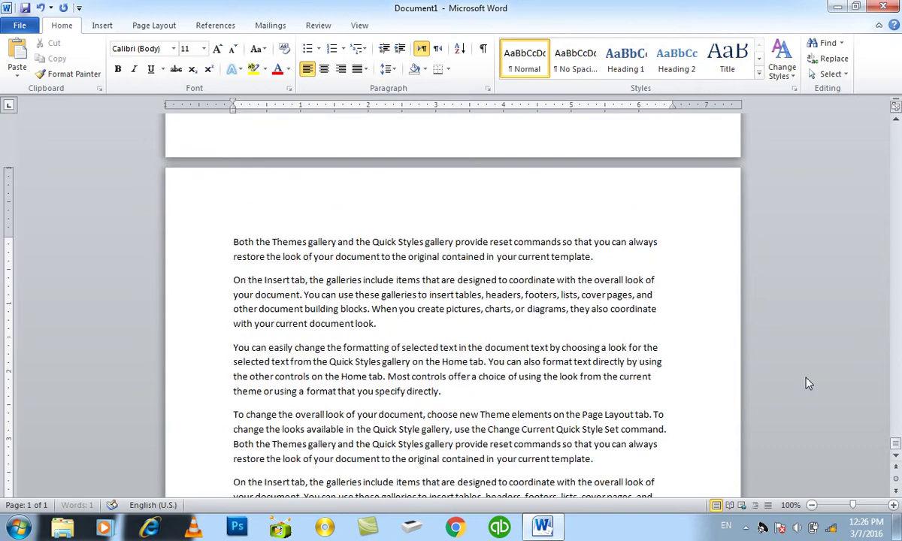
{"action": "left_click_drag", "start_coordinate": [895, 450], "coordinate": [896, 454]}
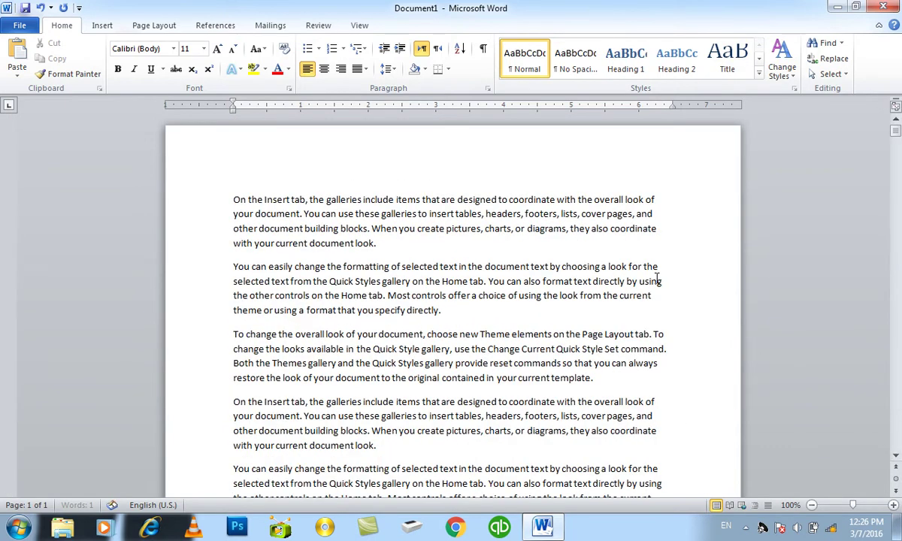
Replace everything with =rand(111) sample paragraphs and place the cursor after 'template.'
{"action": "key", "text": "ctrl+a"}
{"action": "key", "text": "Delete"}
{"action": "type", "text": "=ran"}
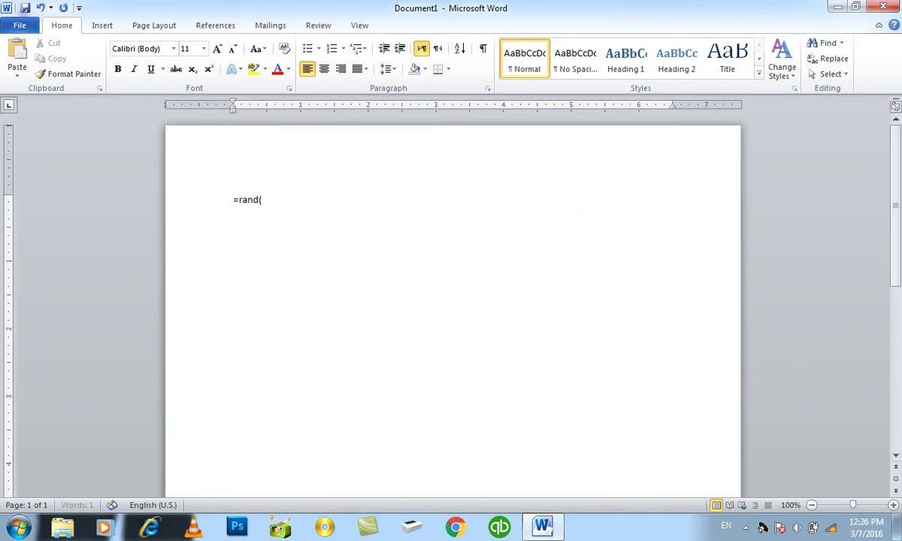
{"action": "type", "text": ")"}
{"action": "key", "text": "Return"}
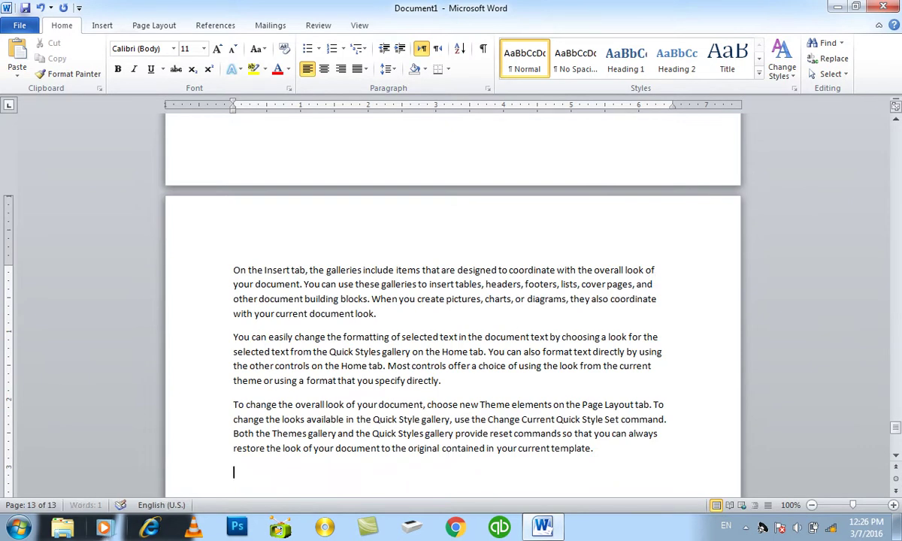
{"action": "scroll", "coordinate": [379, 382], "scroll_direction": "up", "scroll_amount": 5}
{"action": "scroll", "coordinate": [380, 382], "scroll_direction": "up", "scroll_amount": 10}
{"action": "scroll", "coordinate": [380, 382], "scroll_direction": "up", "scroll_amount": 6}
{"action": "scroll", "coordinate": [379, 381], "scroll_direction": "up", "scroll_amount": 6}
{"action": "scroll", "coordinate": [377, 381], "scroll_direction": "up", "scroll_amount": 6}
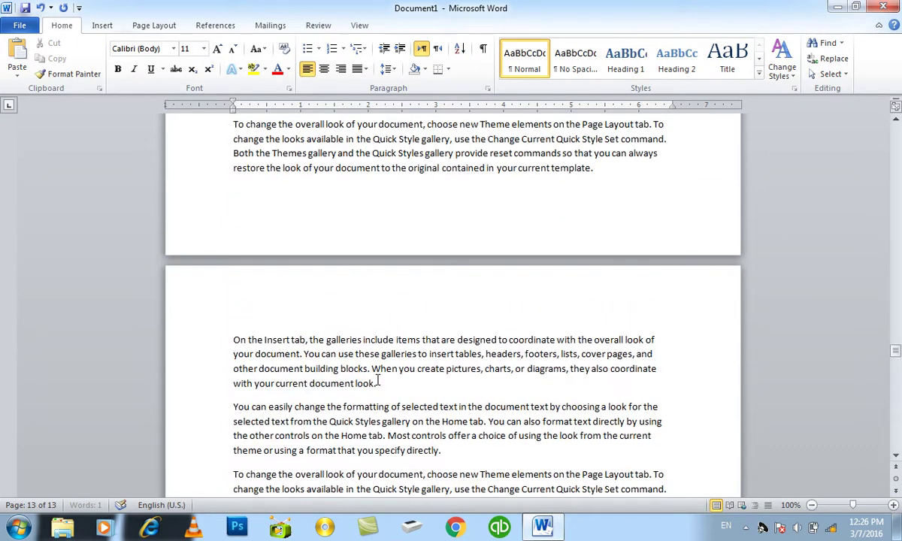
{"action": "left_click", "coordinate": [644, 188]}
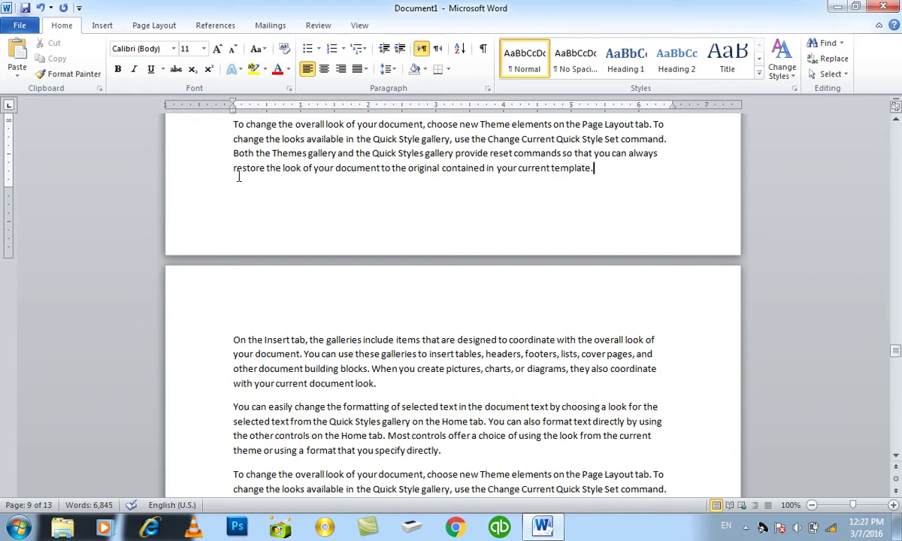
Apply landscape orientation via Page Setup, undo it, and reposition the cursor after 'template.'
{"action": "left_click", "coordinate": [30, 25]}
{"action": "left_click", "coordinate": [76, 238]}
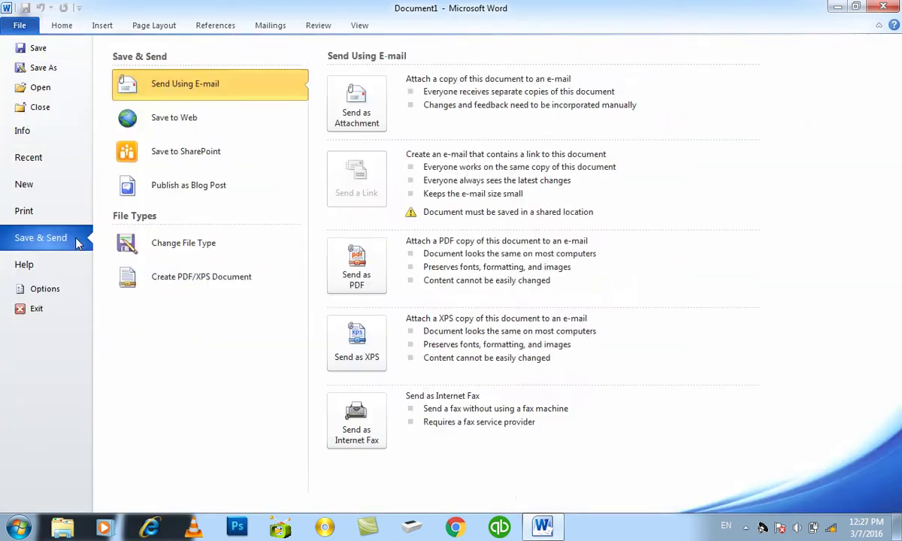
{"action": "left_click", "coordinate": [48, 205]}
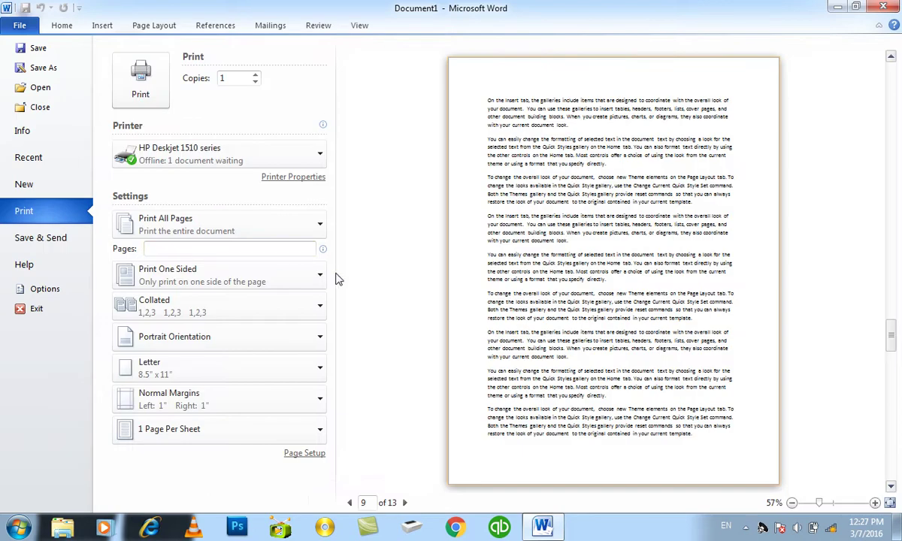
{"action": "left_click", "coordinate": [304, 452]}
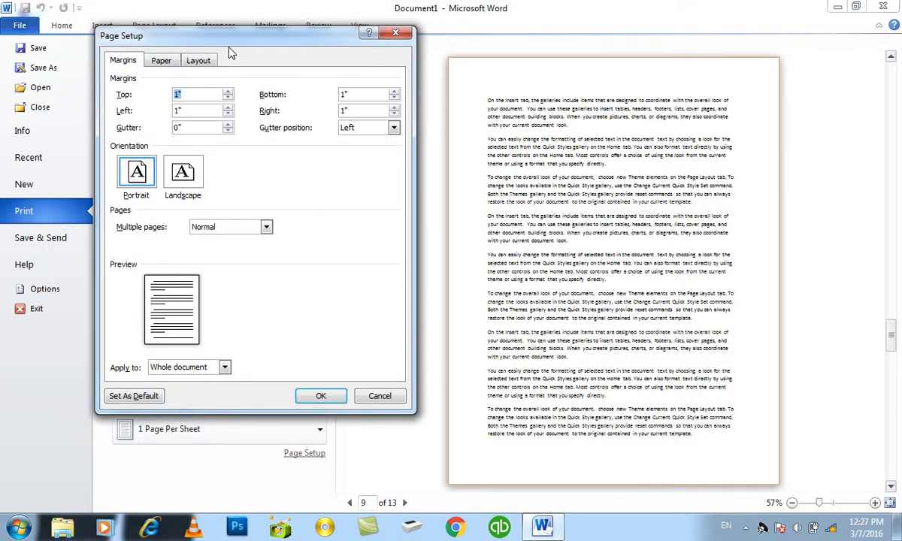
{"action": "left_click_drag", "start_coordinate": [214, 22], "coordinate": [357, 23]}
{"action": "left_click", "coordinate": [341, 151]}
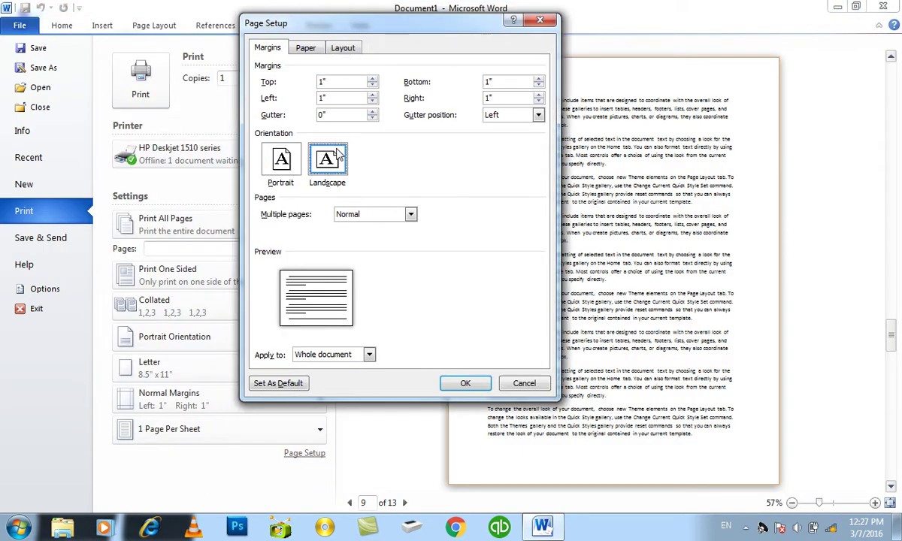
{"action": "left_click", "coordinate": [465, 383]}
{"action": "key", "text": "Escape"}
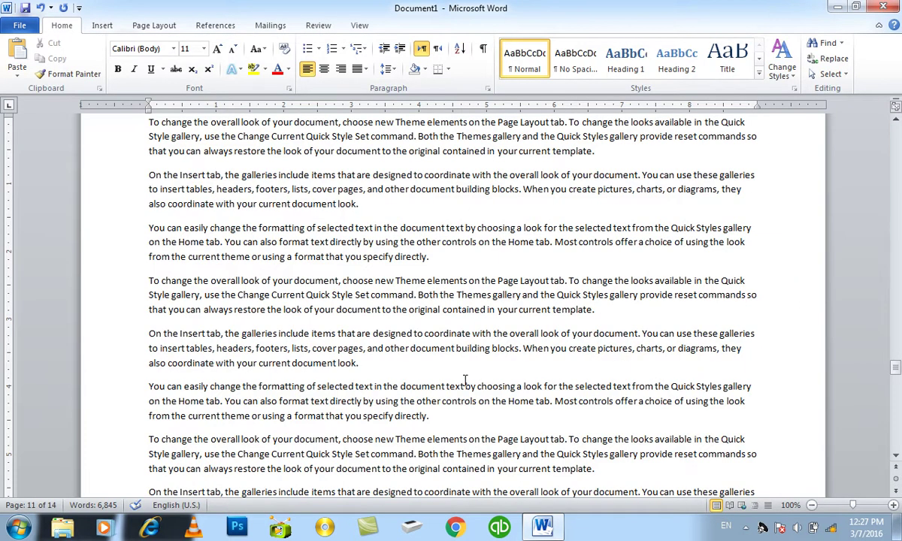
{"action": "key", "text": "ctrl+z"}
{"action": "scroll", "coordinate": [553, 331], "scroll_direction": "up", "scroll_amount": 4}
{"action": "scroll", "coordinate": [553, 330], "scroll_direction": "up", "scroll_amount": 3}
{"action": "left_click", "coordinate": [553, 331]}
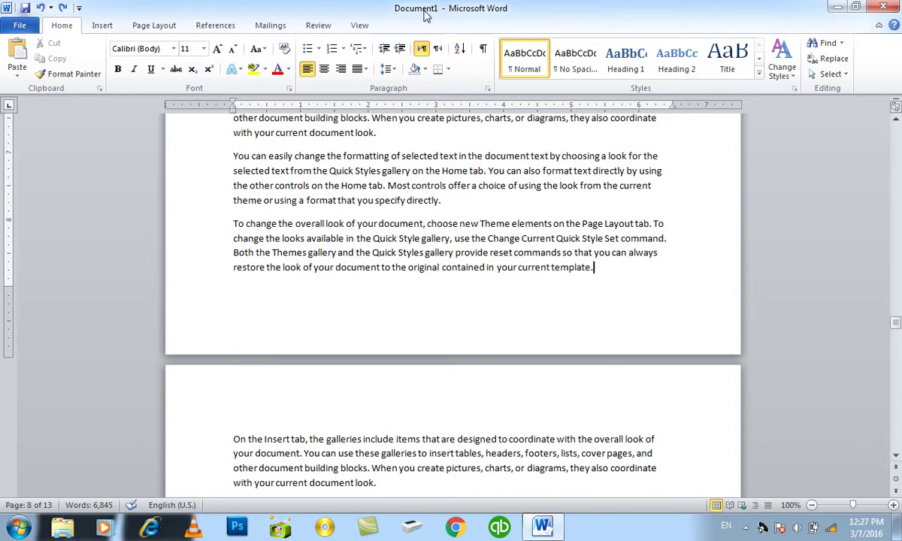
Set landscape orientation applied from 'This point forward' in Page Setup
{"action": "left_click", "coordinate": [20, 25]}
{"action": "left_click", "coordinate": [64, 240]}
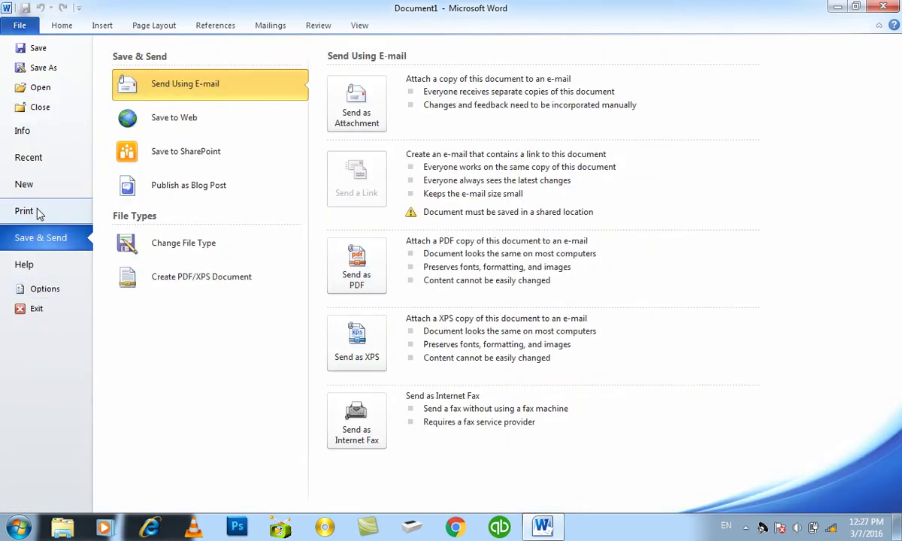
{"action": "left_click", "coordinate": [34, 212]}
{"action": "left_click", "coordinate": [304, 453]}
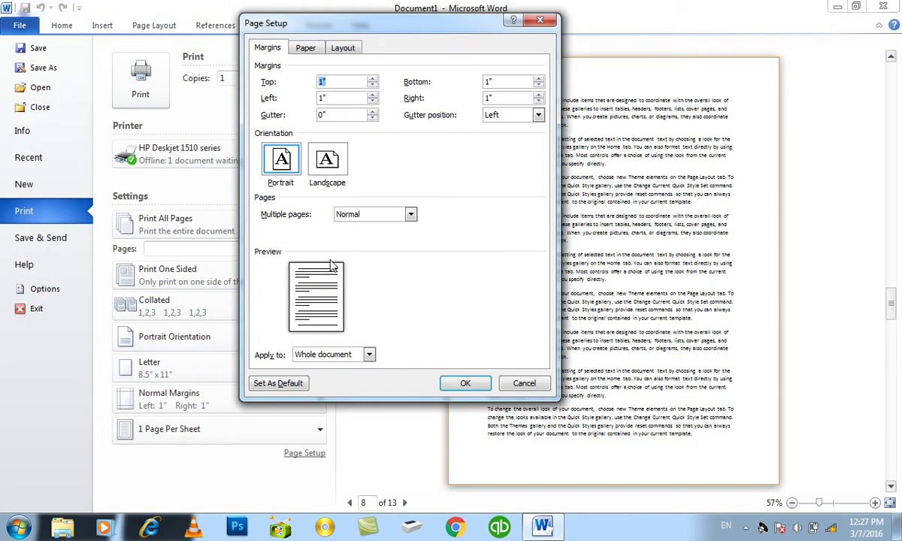
{"action": "left_click", "coordinate": [324, 171]}
{"action": "left_click", "coordinate": [300, 354]}
{"action": "left_click", "coordinate": [318, 377]}
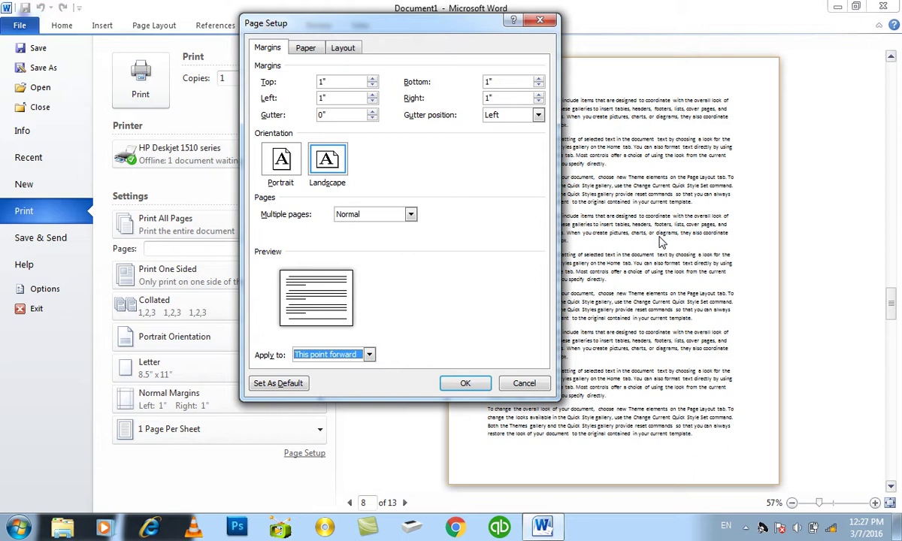
{"action": "left_click", "coordinate": [451, 385]}
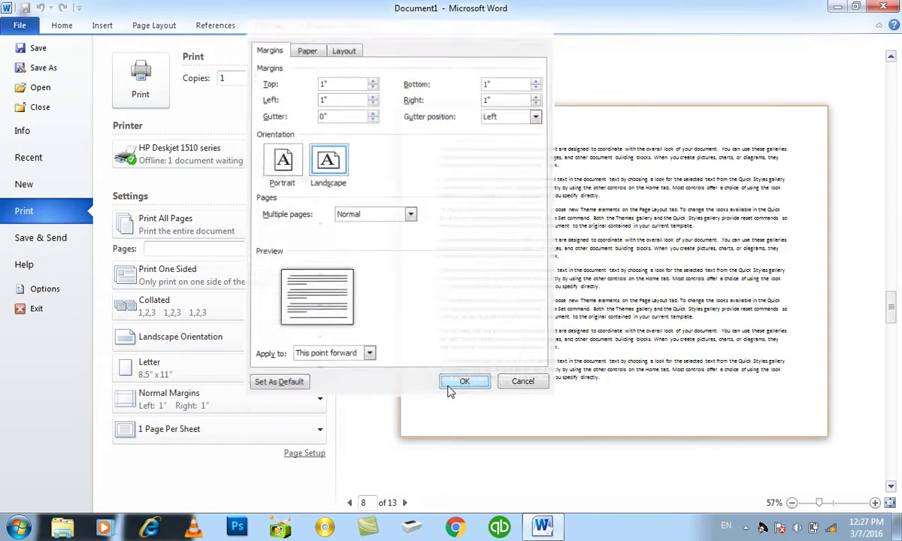
{"action": "key", "text": "Escape"}
Scroll through the document to review the mixed portrait and landscape pages
{"action": "scroll", "coordinate": [428, 365], "scroll_direction": "down", "scroll_amount": 5}
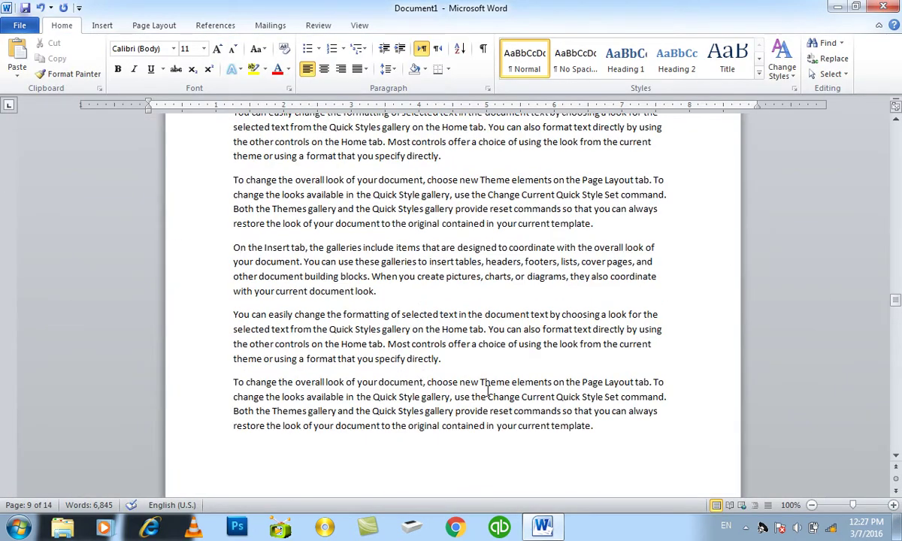
{"action": "left_click", "coordinate": [631, 444]}
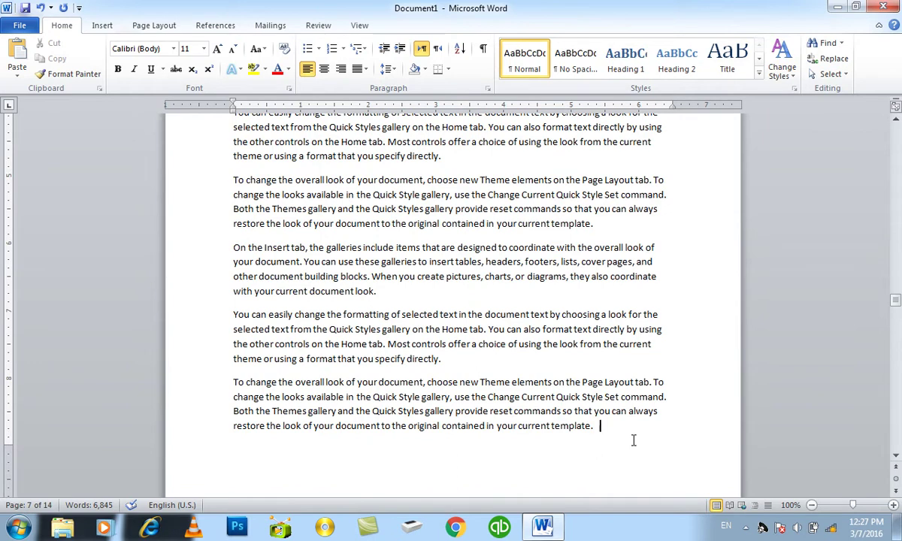
{"action": "scroll", "coordinate": [642, 437], "scroll_direction": "up", "scroll_amount": 5}
{"action": "scroll", "coordinate": [644, 443], "scroll_direction": "up", "scroll_amount": 5}
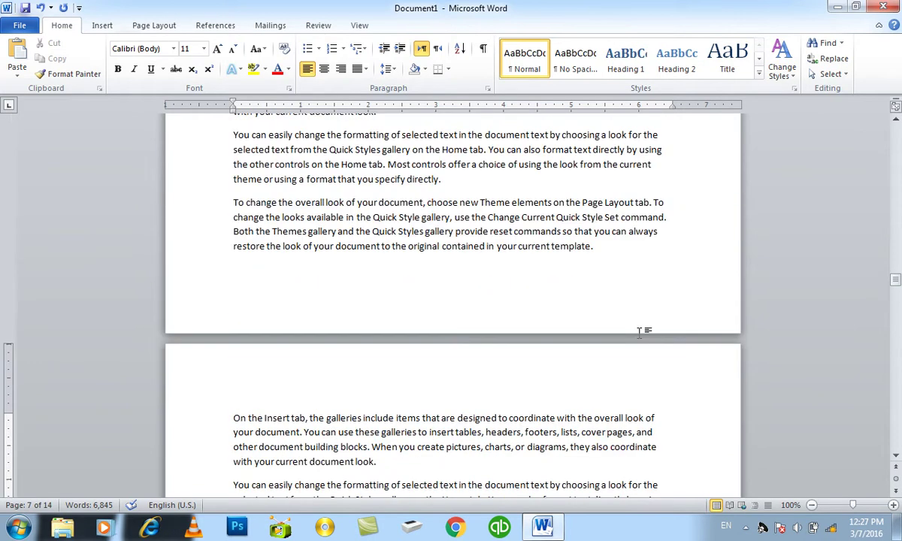
{"action": "scroll", "coordinate": [644, 333], "scroll_direction": "up", "scroll_amount": 4}
{"action": "scroll", "coordinate": [450, 300], "scroll_direction": "down", "scroll_amount": 3}
{"action": "scroll", "coordinate": [451, 301], "scroll_direction": "down", "scroll_amount": 3}
{"action": "scroll", "coordinate": [451, 300], "scroll_direction": "up", "scroll_amount": 3}
{"action": "scroll", "coordinate": [451, 301], "scroll_direction": "down", "scroll_amount": 2}
{"action": "scroll", "coordinate": [451, 301], "scroll_direction": "down", "scroll_amount": 3}
{"action": "scroll", "coordinate": [451, 300], "scroll_direction": "down", "scroll_amount": 3}
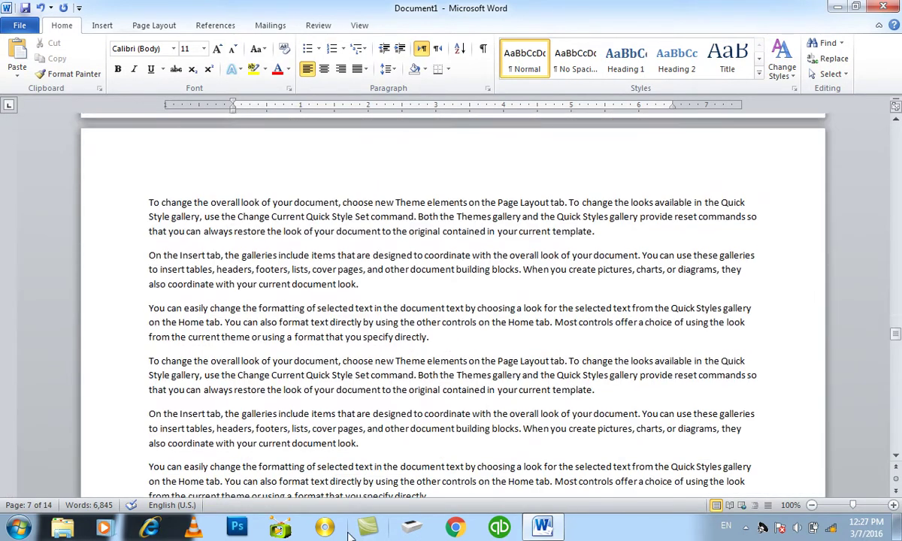
{"action": "scroll", "coordinate": [451, 301], "scroll_direction": "down", "scroll_amount": 3}
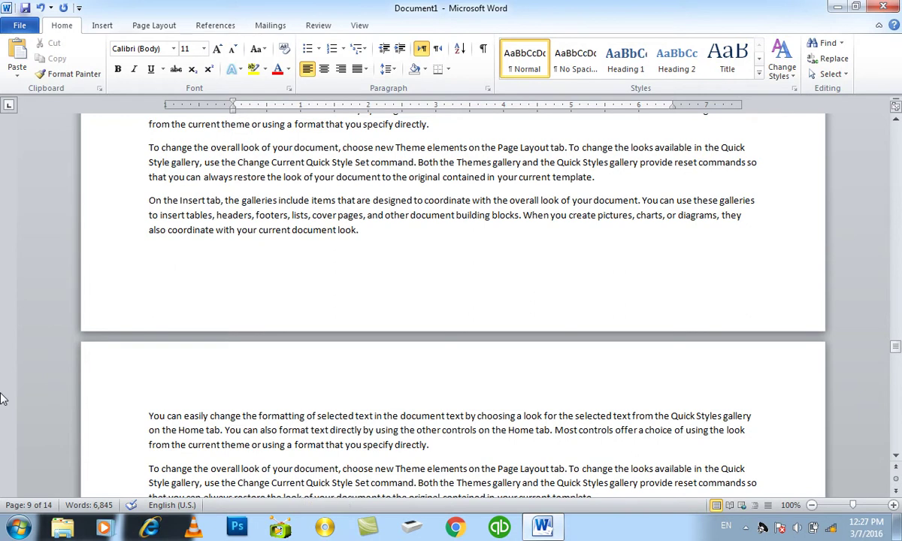
{"action": "left_click", "coordinate": [20, 25]}
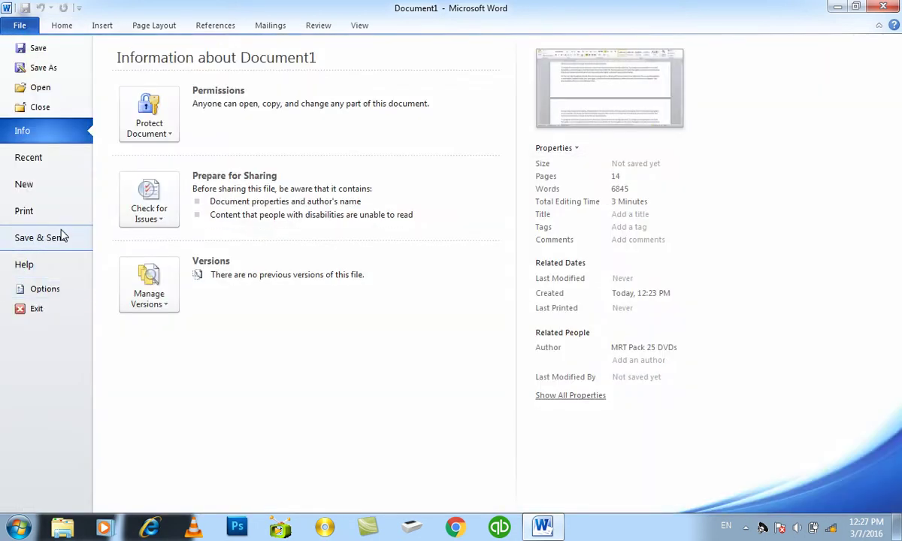
Set Portrait orientation with Apply to 'Whole document' in Page Setup, then scroll back up
{"action": "left_click", "coordinate": [58, 235]}
{"action": "left_click", "coordinate": [56, 214]}
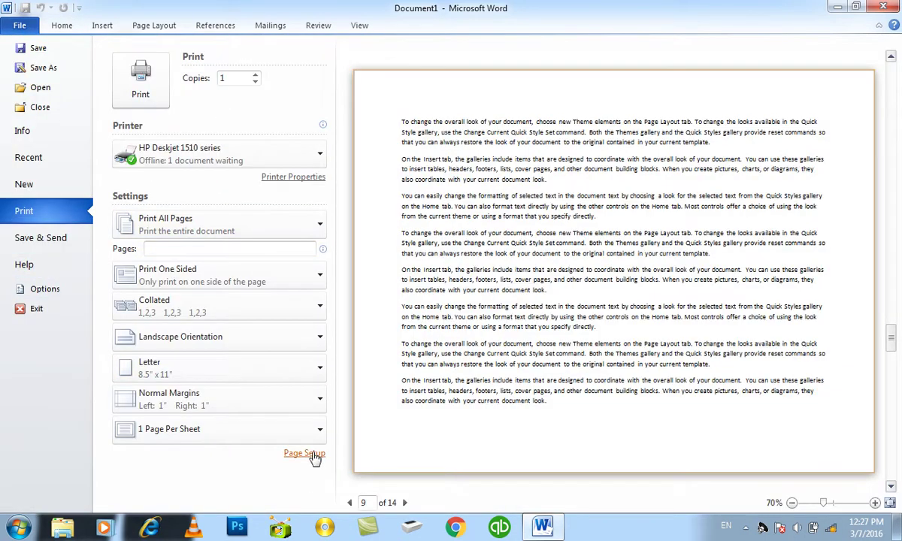
{"action": "left_click", "coordinate": [305, 453]}
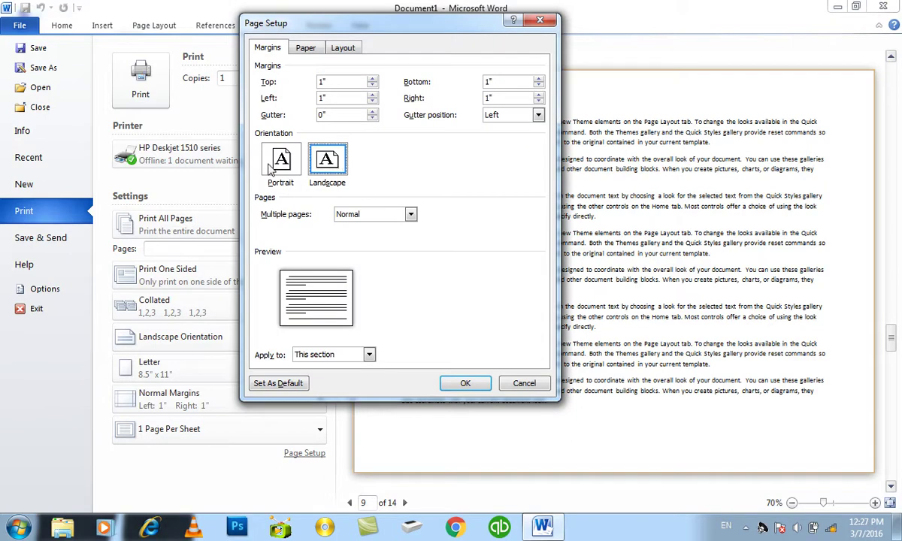
{"action": "left_click", "coordinate": [271, 168]}
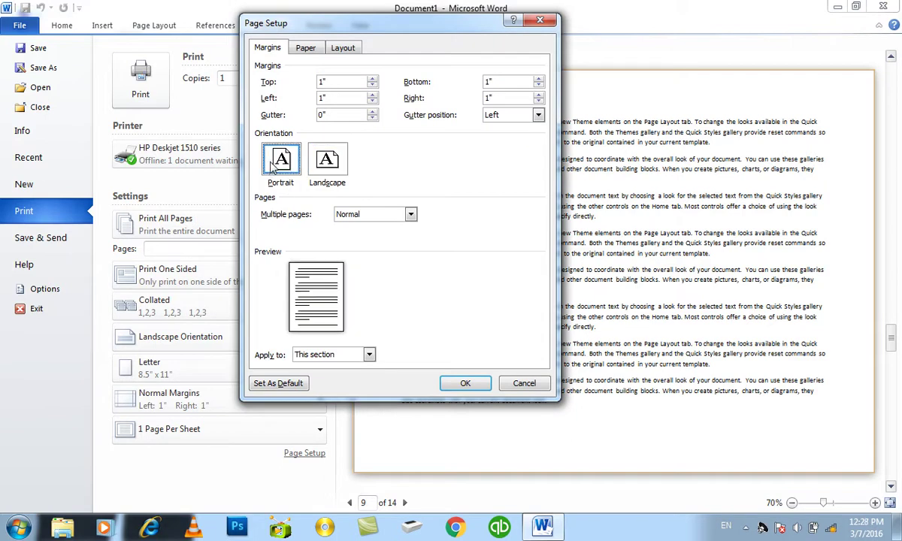
{"action": "left_click", "coordinate": [343, 359]}
{"action": "left_click", "coordinate": [325, 387]}
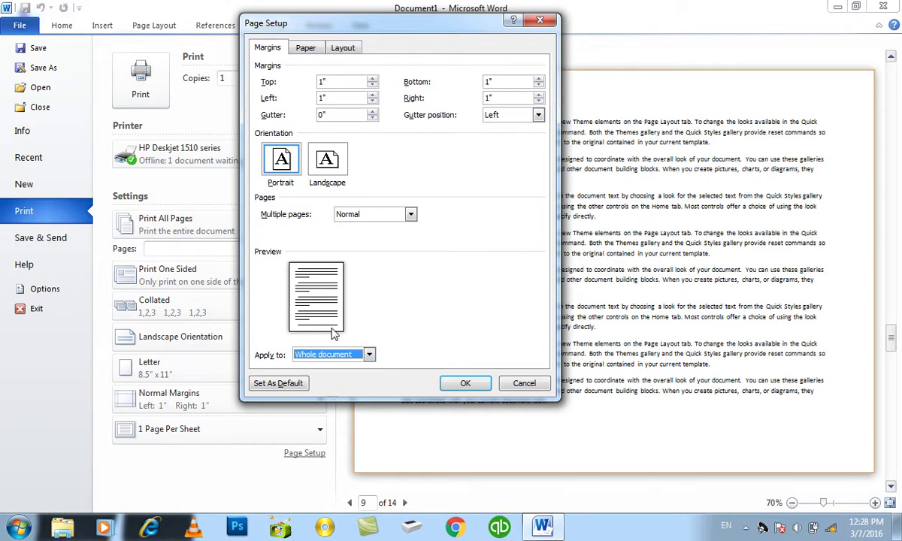
{"action": "left_click", "coordinate": [329, 355]}
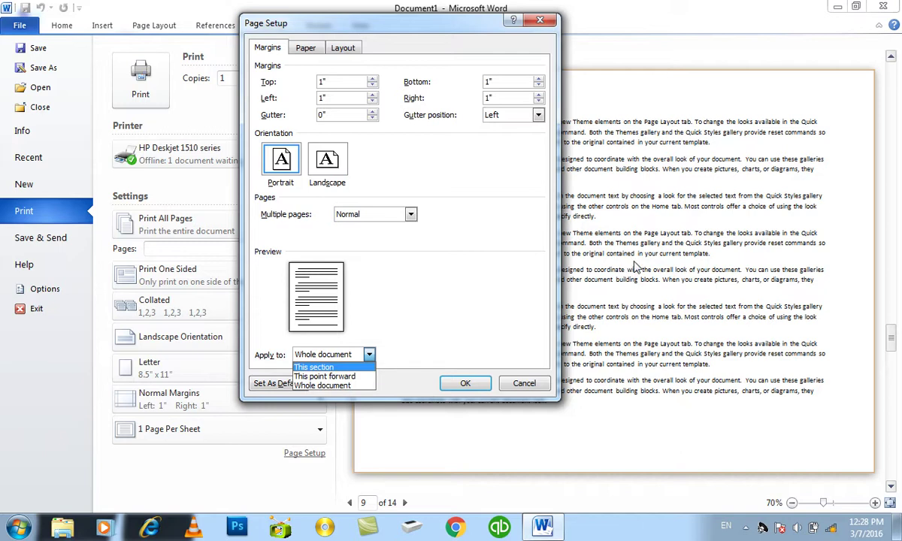
{"action": "left_click", "coordinate": [330, 385]}
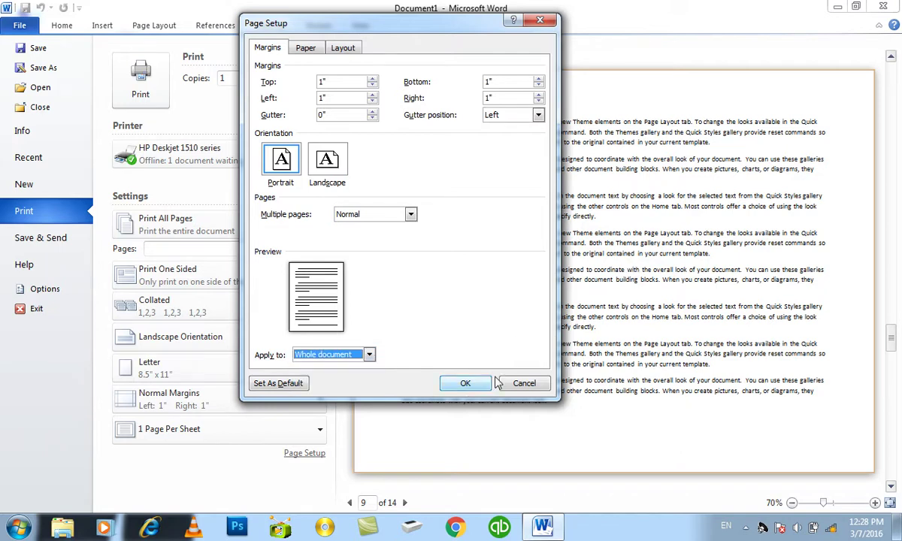
{"action": "left_click", "coordinate": [465, 383]}
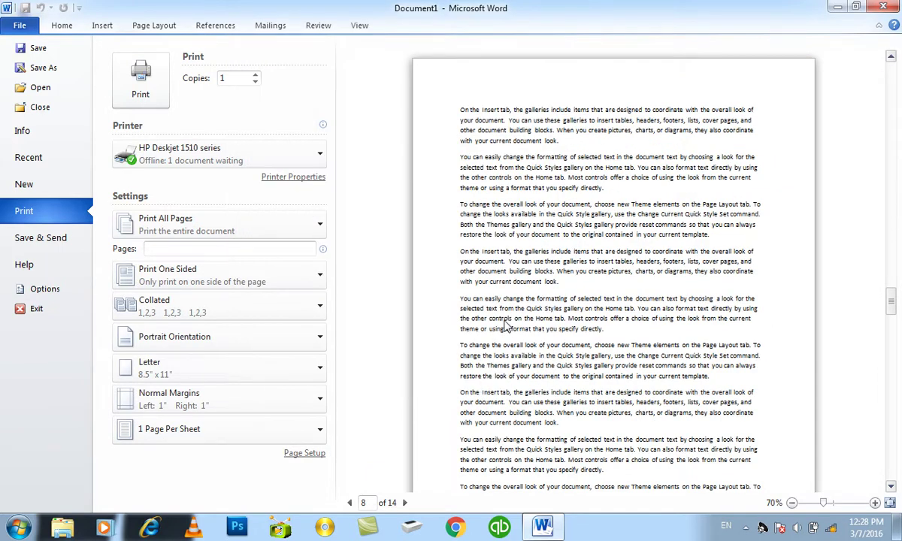
{"action": "key", "text": "Escape"}
{"action": "scroll", "coordinate": [463, 225], "scroll_direction": "up", "scroll_amount": 5}
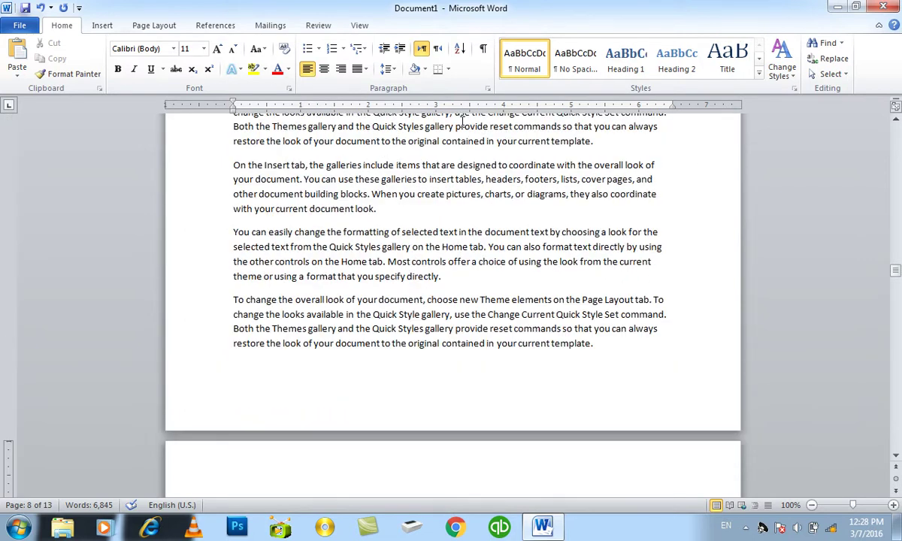
{"action": "left_click_drag", "start_coordinate": [897, 276], "coordinate": [897, 130]}
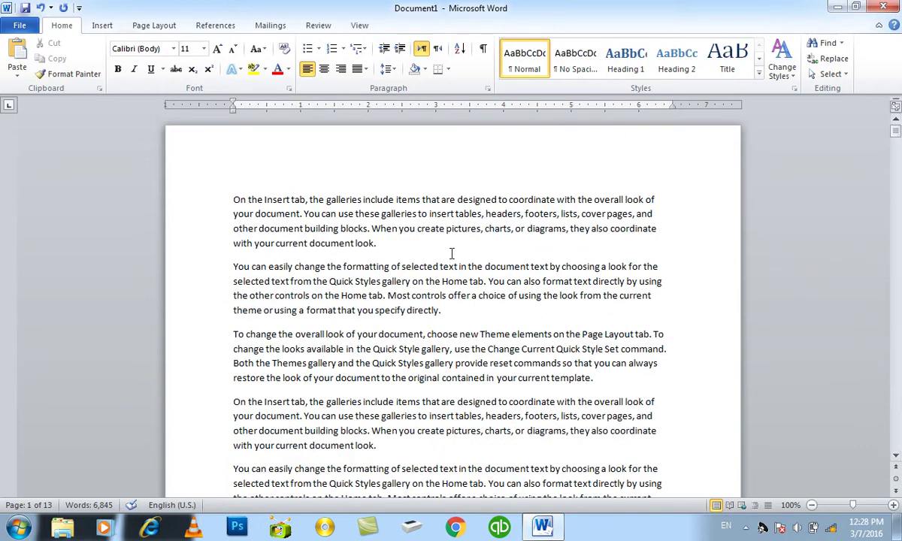
{"action": "left_click", "coordinate": [20, 25]}
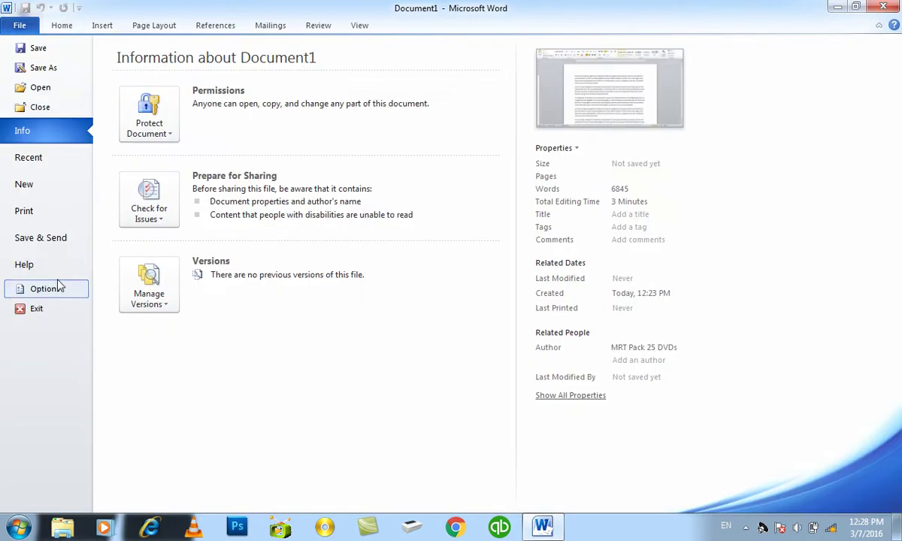
Make landscape the default page setup with Set As Default, confirming Yes
{"action": "left_click", "coordinate": [53, 216]}
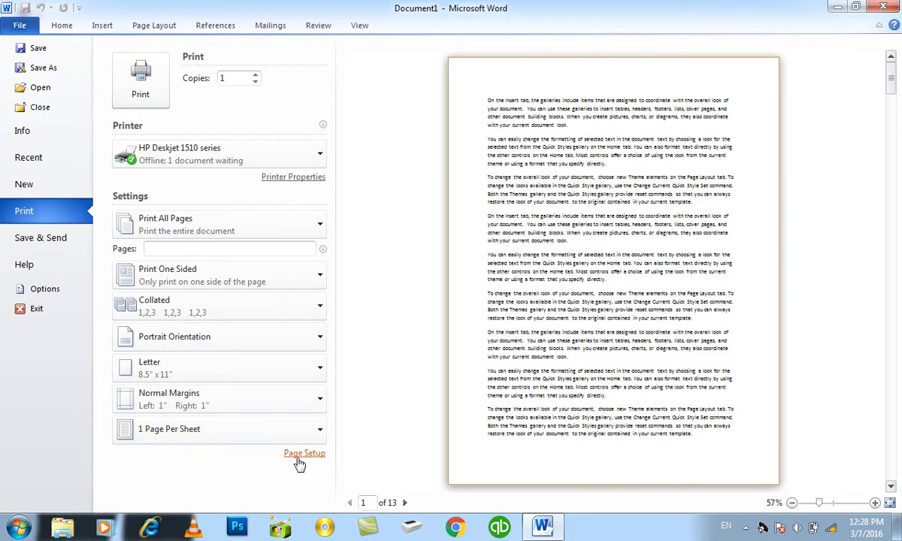
{"action": "left_click", "coordinate": [299, 460]}
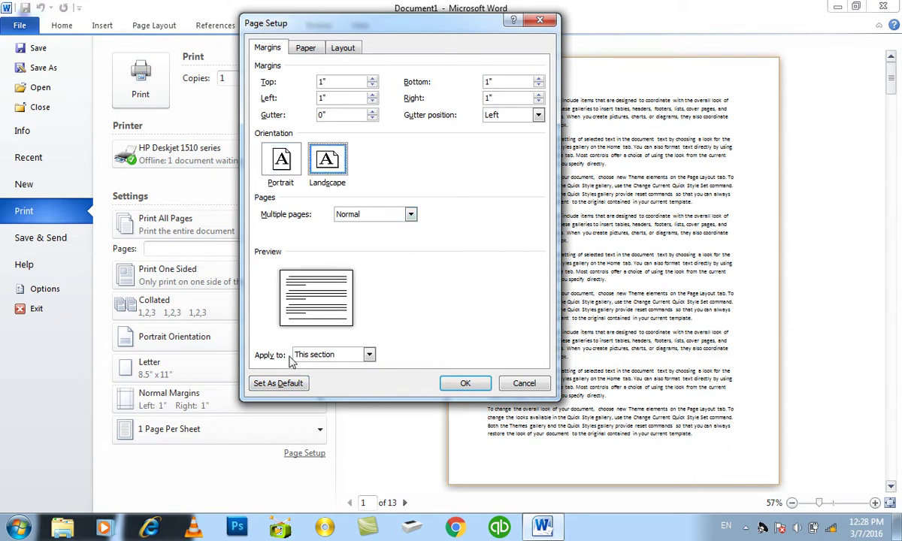
{"action": "left_click", "coordinate": [292, 382]}
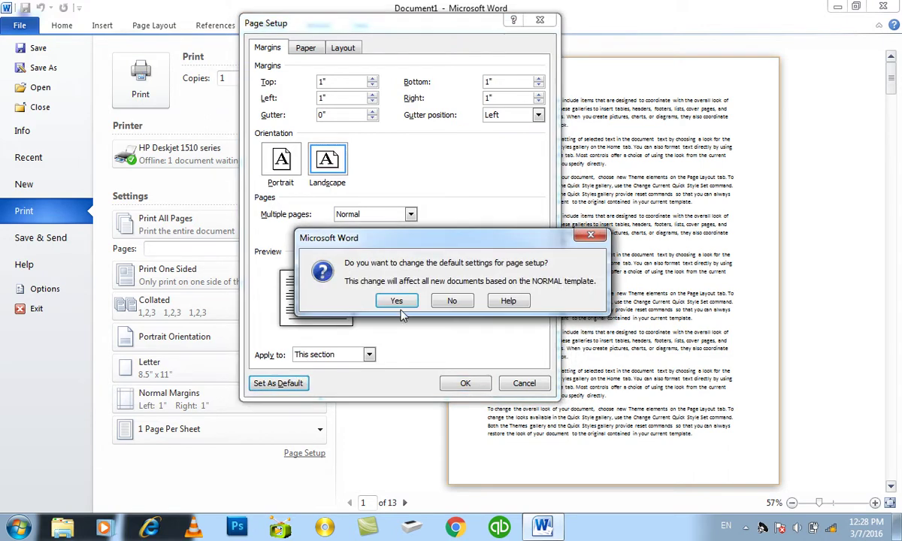
{"action": "left_click", "coordinate": [383, 300]}
Close Document1 without saving and bring up the Run box
{"action": "key", "text": "ctrl+w"}
{"action": "key", "text": "n"}
{"action": "key", "text": "super+r"}
Dismiss the Run box and quit Word without keeping the clipboard content
{"action": "type", "text": "wi"}
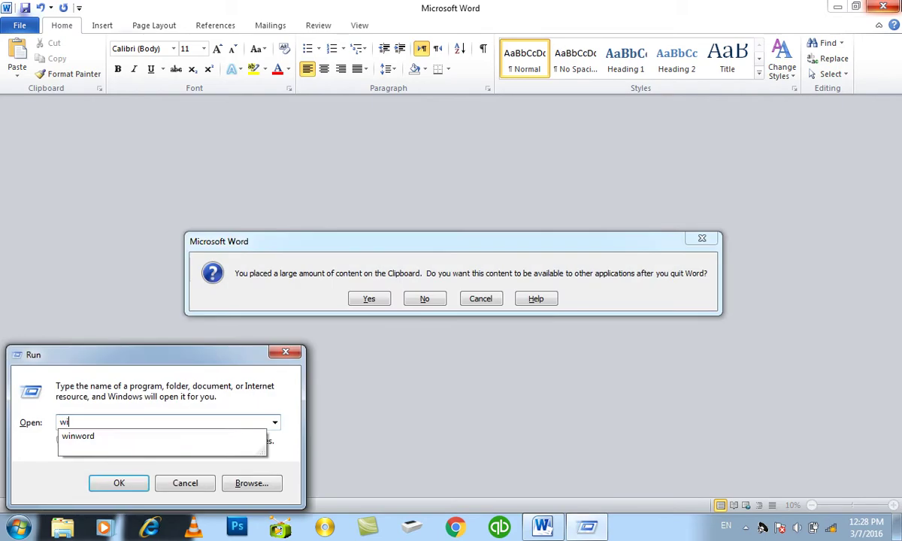
{"action": "key", "text": "Escape"}
{"action": "left_click", "coordinate": [432, 301]}
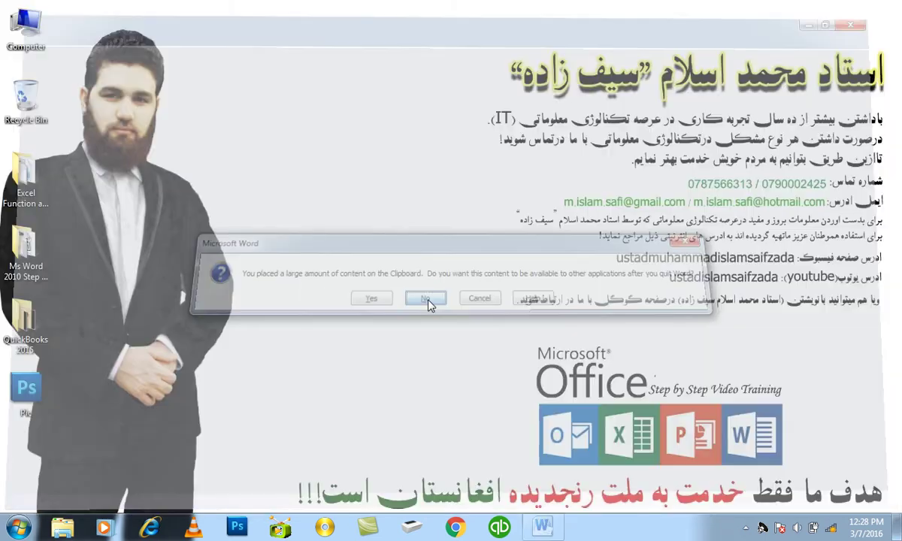
Relaunch Word by running 'winword' from the Run box
{"action": "key", "text": "super+r"}
{"action": "type", "text": "winword"}
{"action": "key", "text": "Return"}
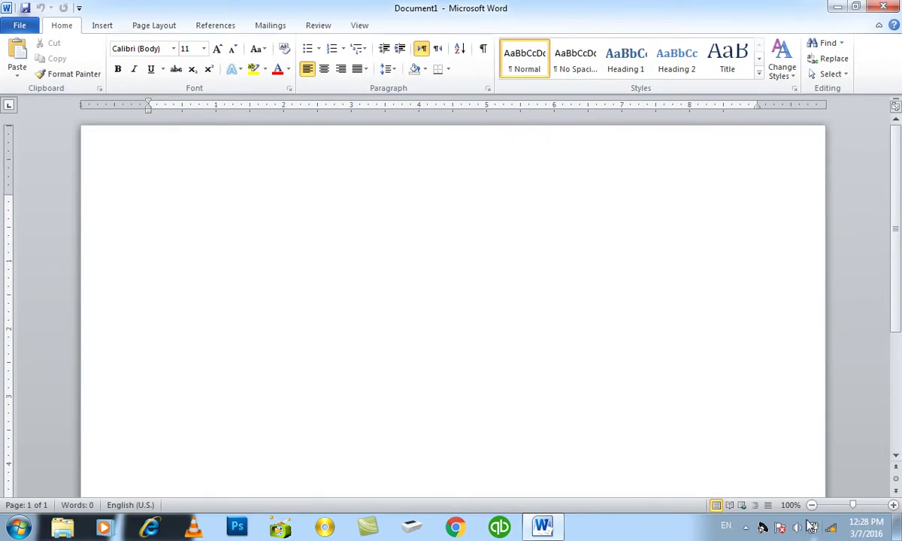
In Page Setup choose Portrait, Set As Default, confirm Yes, and return to the blank document
{"action": "left_click", "coordinate": [832, 506]}
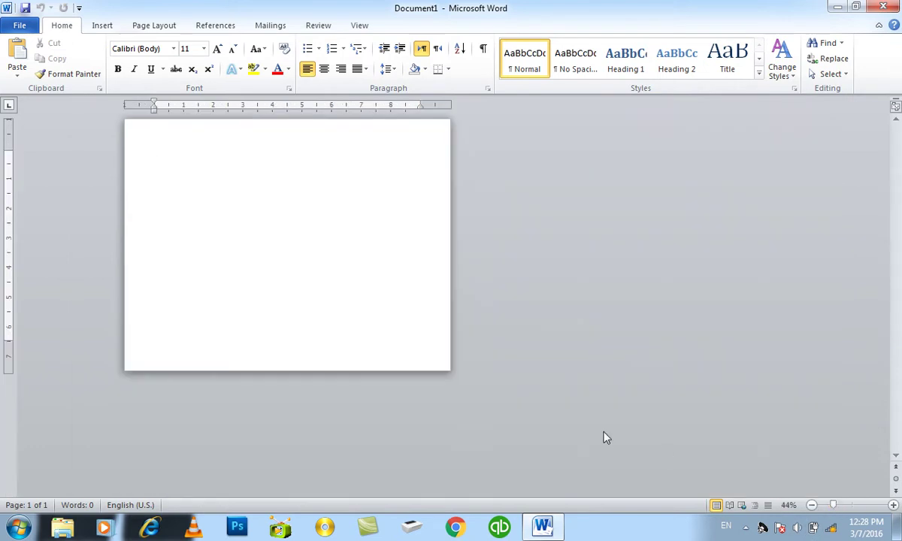
{"action": "left_click", "coordinate": [36, 27]}
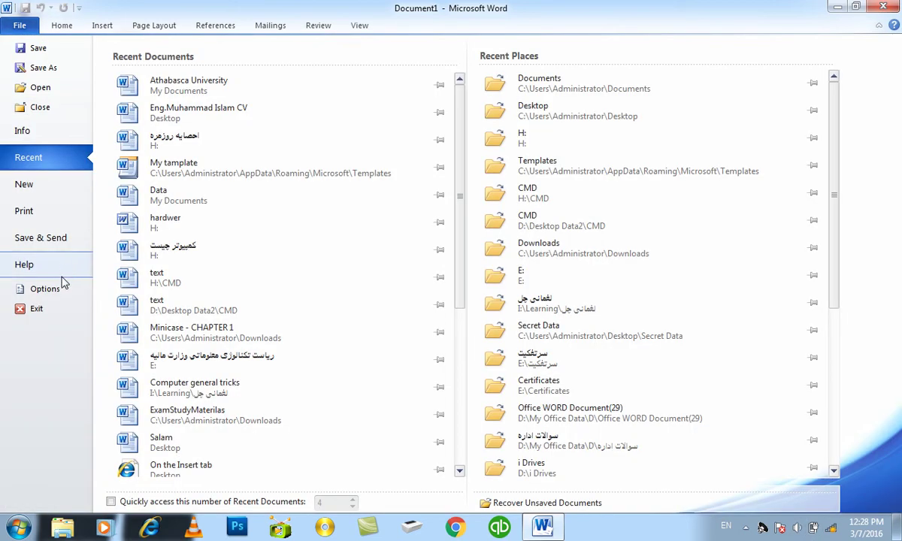
{"action": "left_click", "coordinate": [47, 207]}
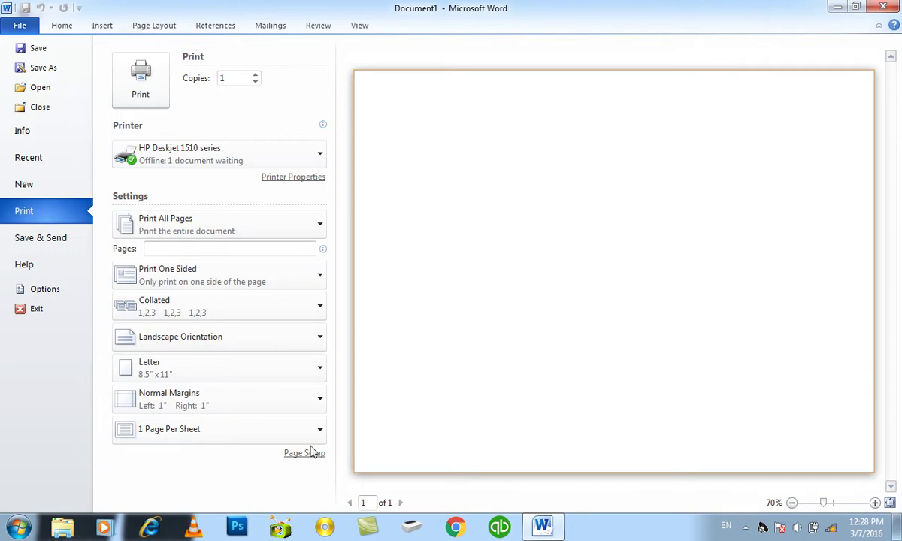
{"action": "left_click", "coordinate": [300, 453]}
{"action": "left_click", "coordinate": [265, 160]}
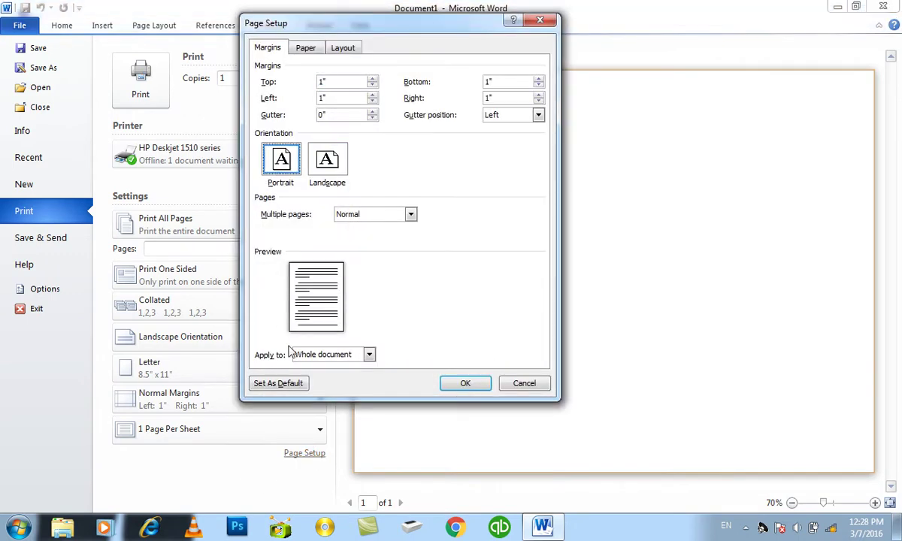
{"action": "left_click", "coordinate": [281, 385]}
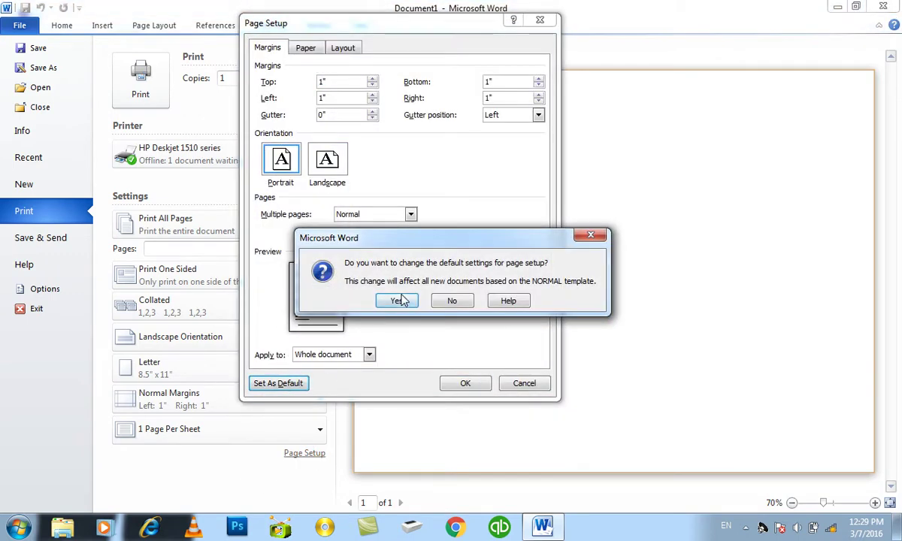
{"action": "left_click", "coordinate": [399, 357]}
{"action": "left_click", "coordinate": [879, 7]}
{"action": "key", "text": "Tab"}
{"action": "key", "text": "Return"}
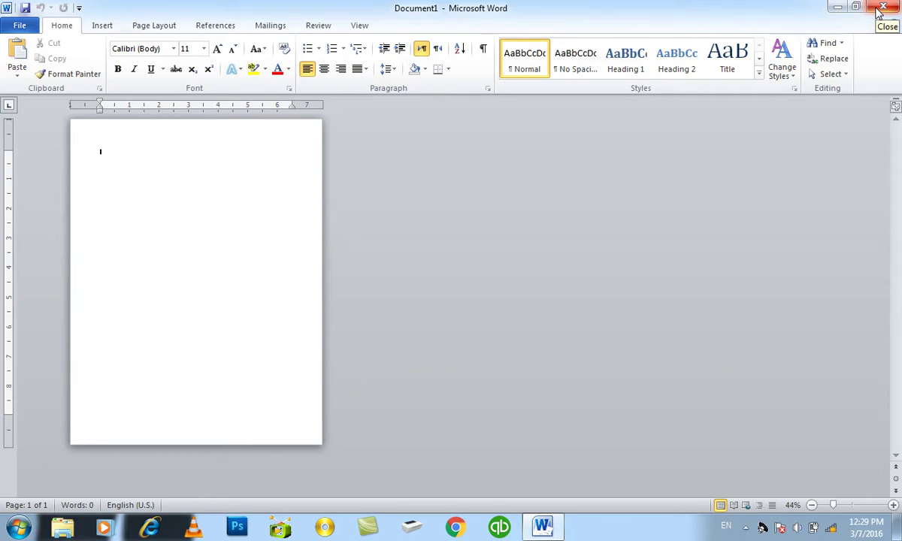
Zoom the page to about 96% and open, then close, Page Setup from File > Print
{"action": "left_click", "coordinate": [851, 504]}
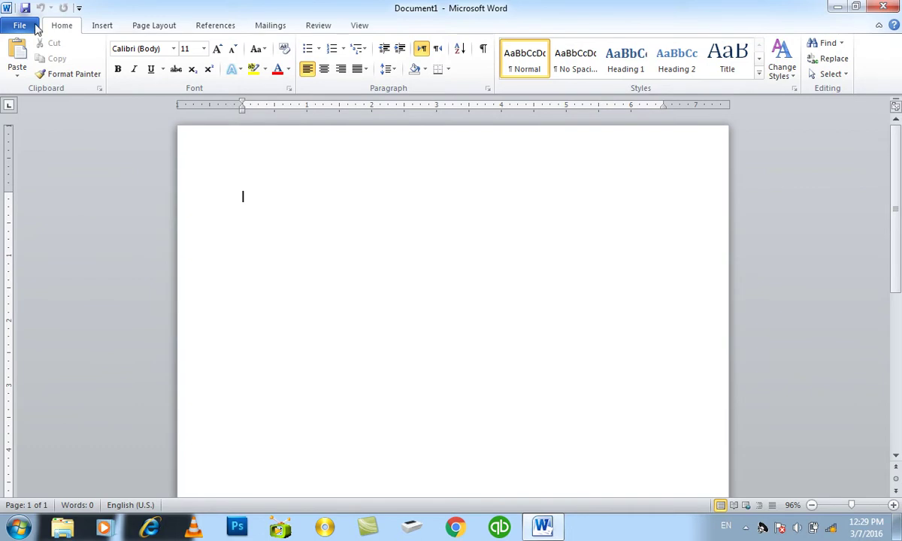
{"action": "key", "text": "alt+f"}
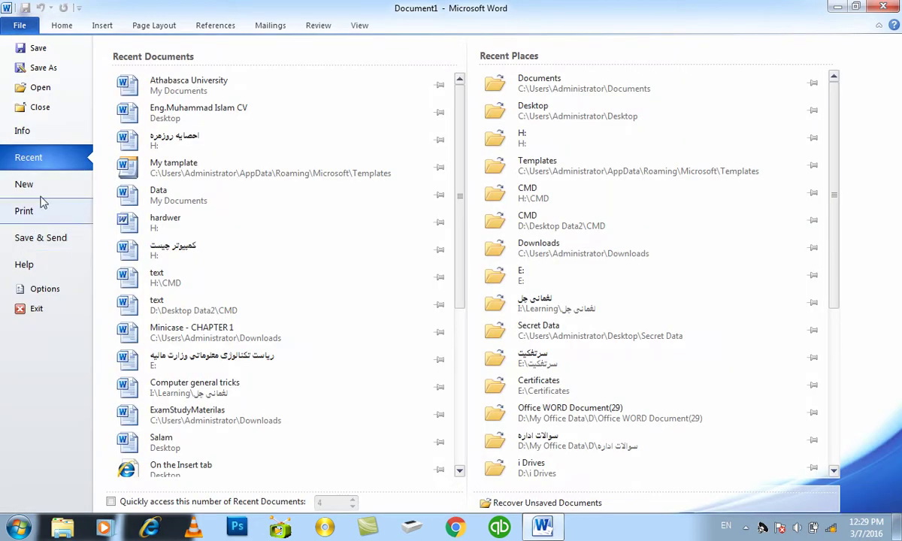
{"action": "left_click", "coordinate": [40, 209]}
{"action": "left_click", "coordinate": [305, 454]}
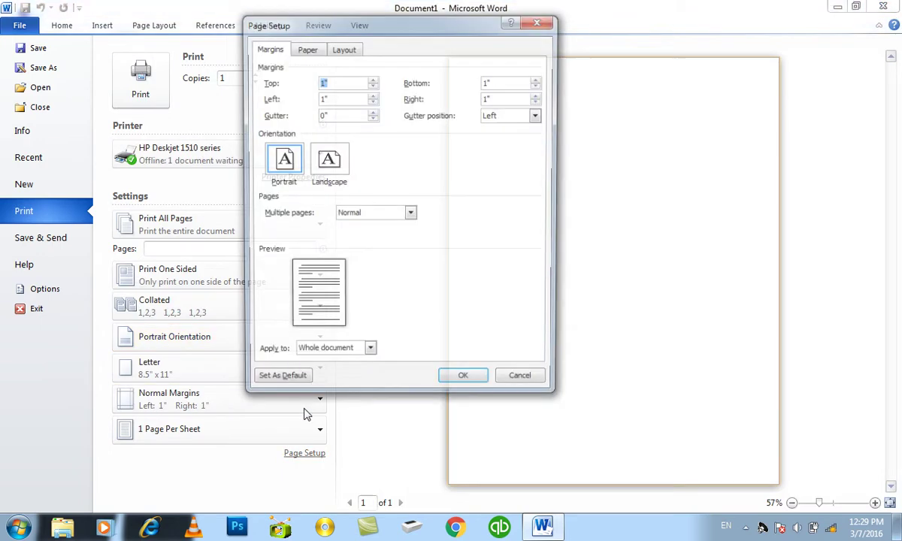
{"action": "key", "text": "Escape"}
{"action": "key", "text": "Escape"}
Open Page Setup from the Page Layout launcher, close it, and return to File > Print
{"action": "left_click", "coordinate": [153, 27]}
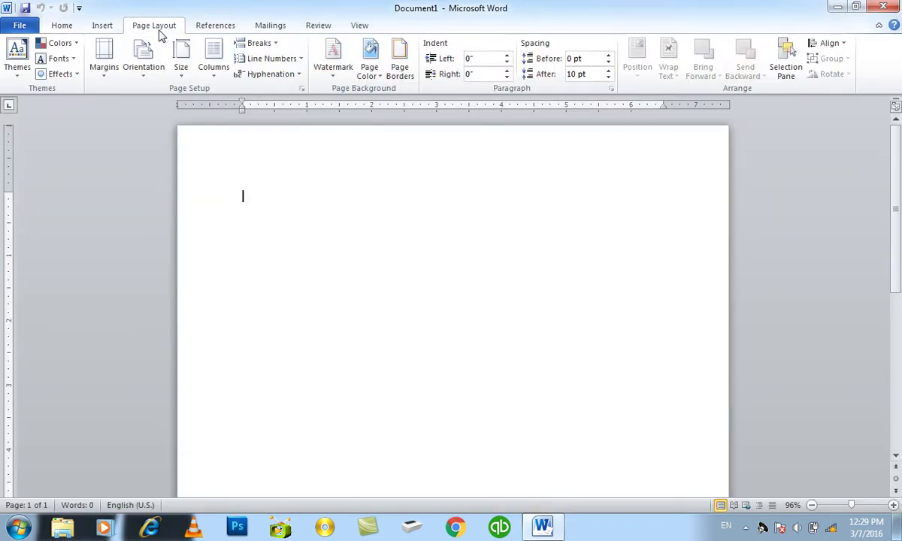
{"action": "left_click", "coordinate": [301, 90]}
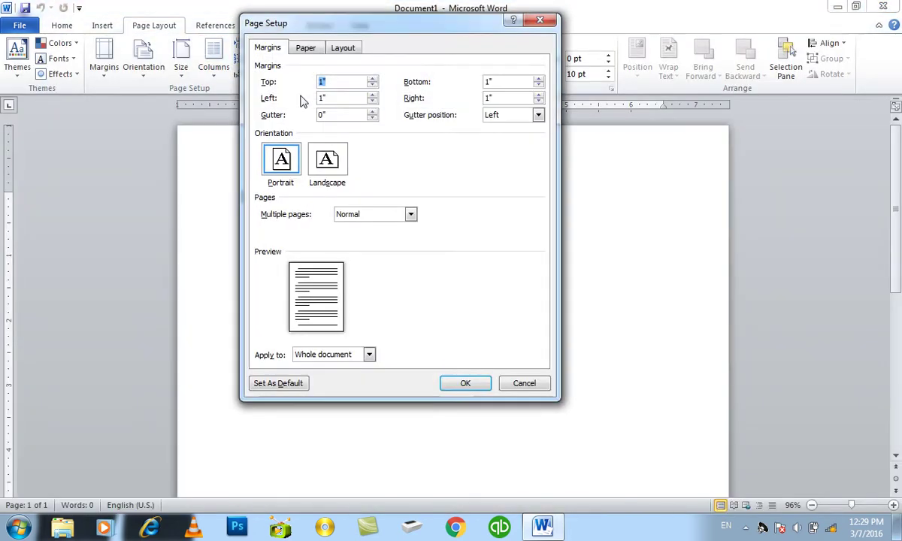
{"action": "key", "text": "Escape"}
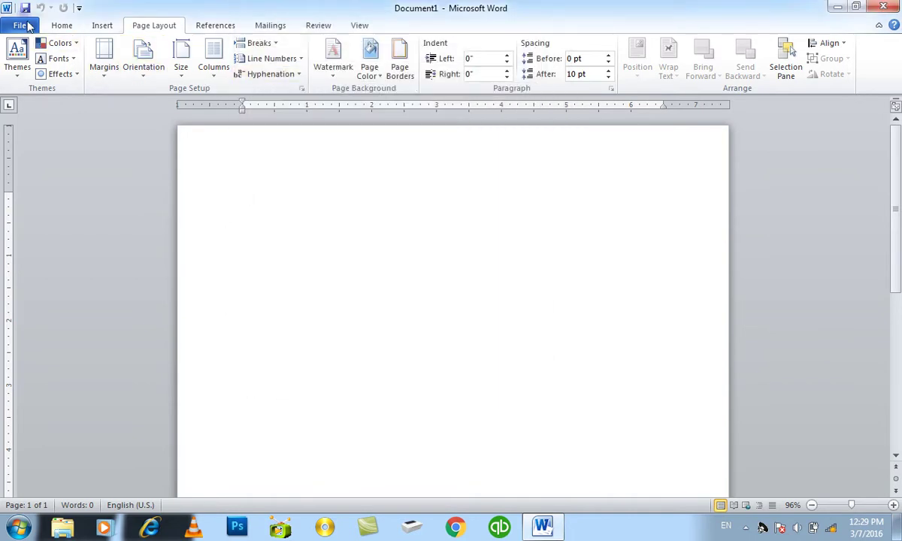
{"action": "left_click", "coordinate": [23, 24]}
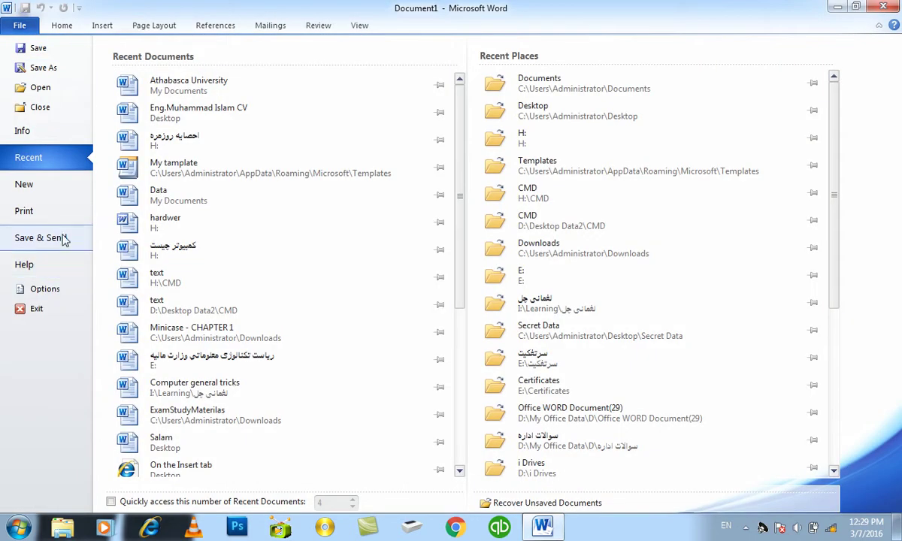
{"action": "left_click", "coordinate": [24, 213]}
On Page Setup's Paper tab, keep Letter 8.5" x 11", the default tray, and Whole document
{"action": "left_click", "coordinate": [295, 454]}
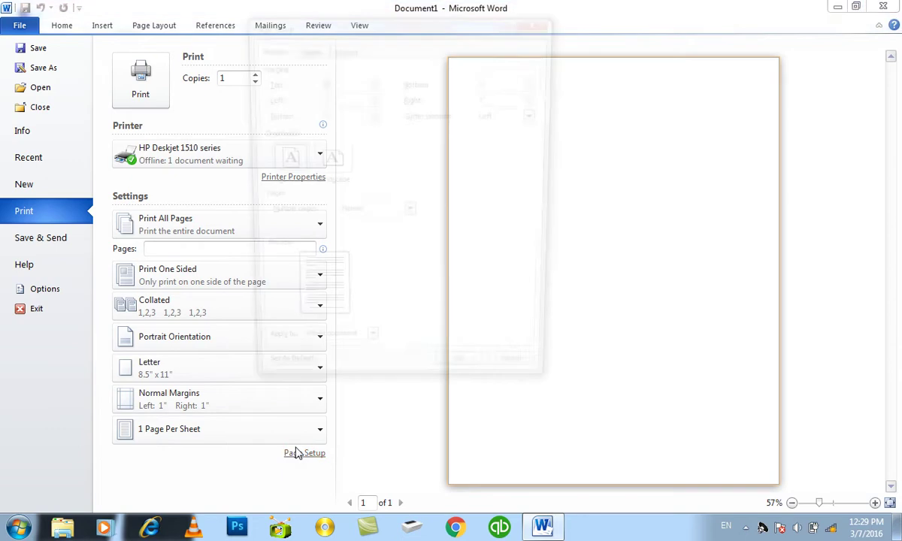
{"action": "left_click", "coordinate": [302, 50]}
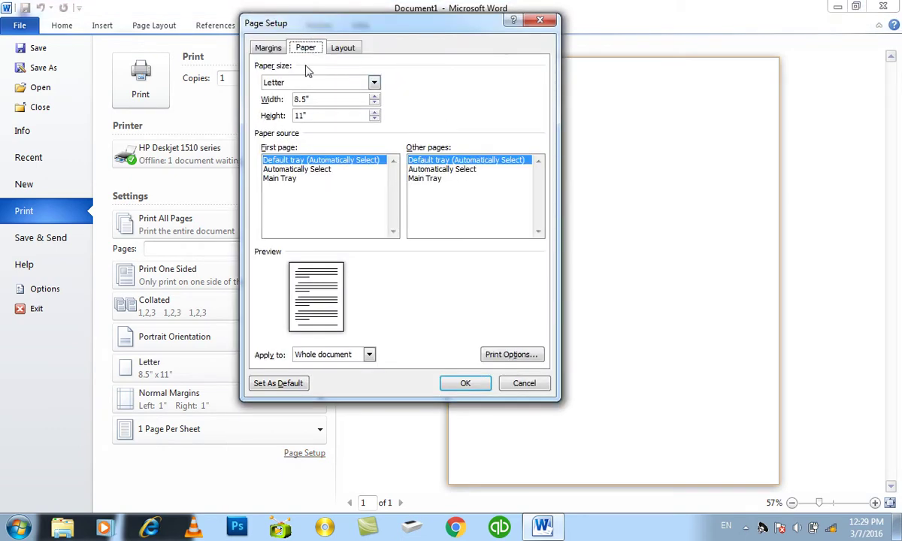
{"action": "left_click", "coordinate": [314, 85]}
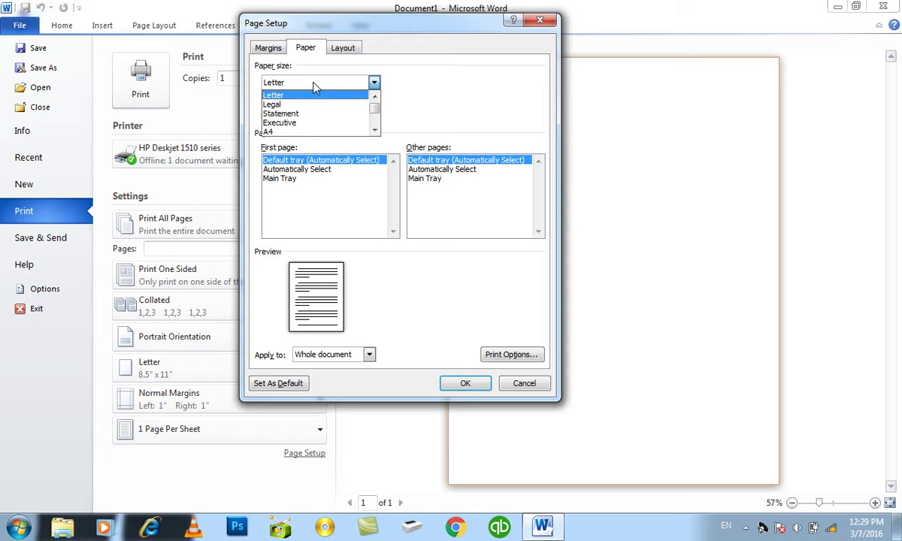
{"action": "left_click", "coordinate": [314, 87]}
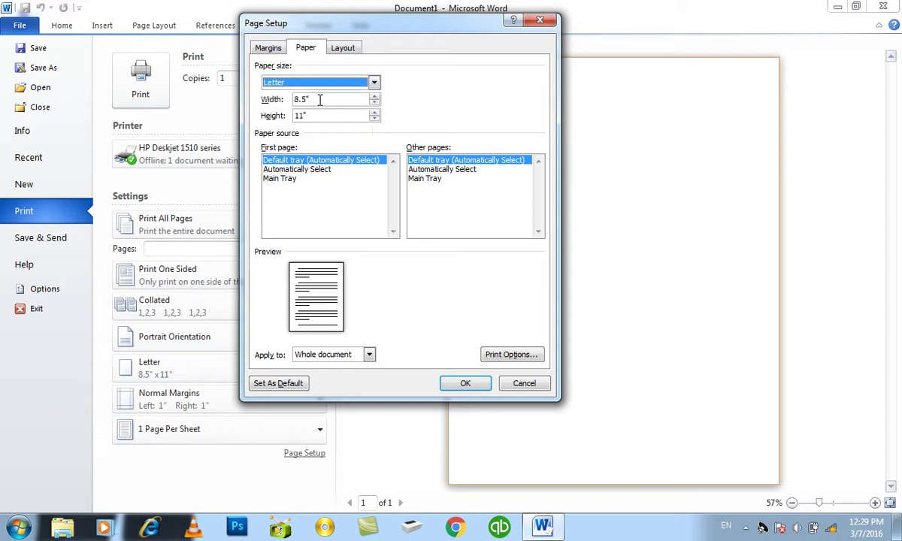
{"action": "double_click", "coordinate": [315, 98]}
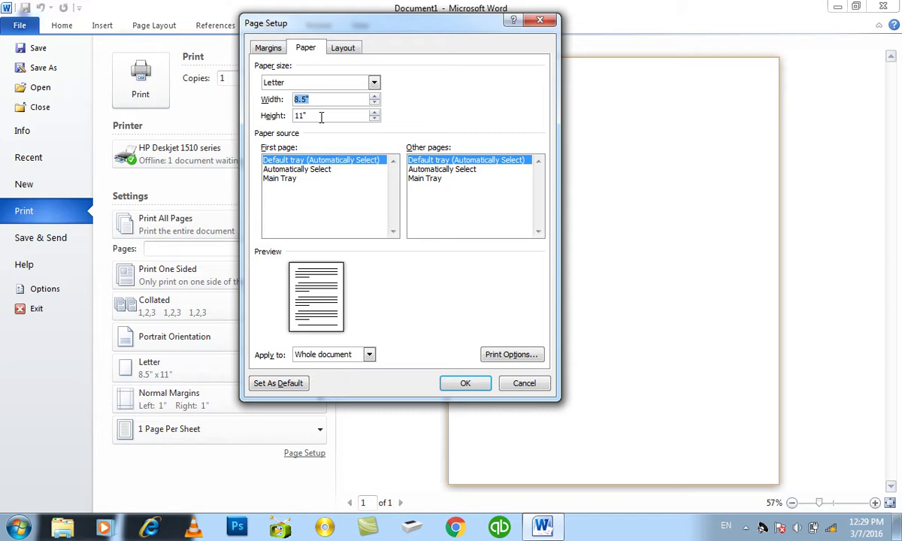
{"action": "left_click_drag", "start_coordinate": [321, 117], "coordinate": [286, 115]}
{"action": "left_click", "coordinate": [310, 172]}
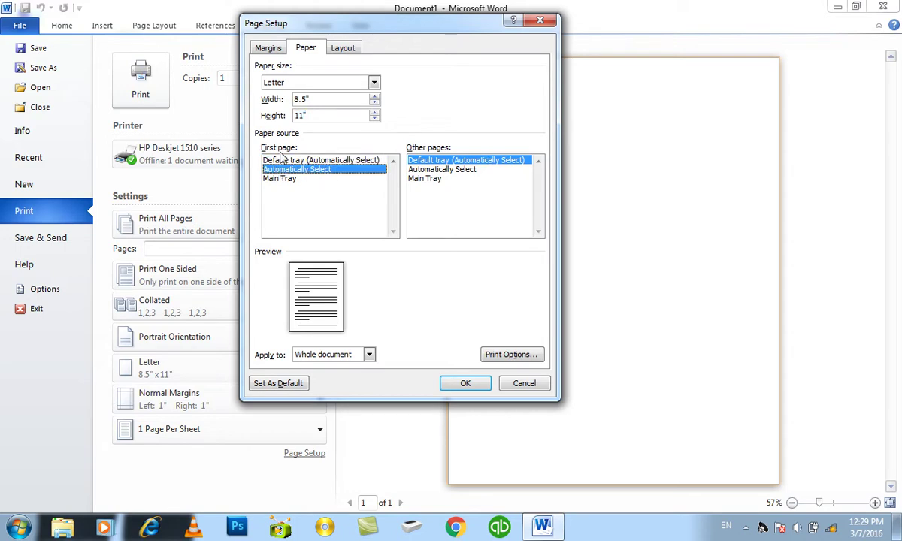
{"action": "left_click", "coordinate": [284, 161]}
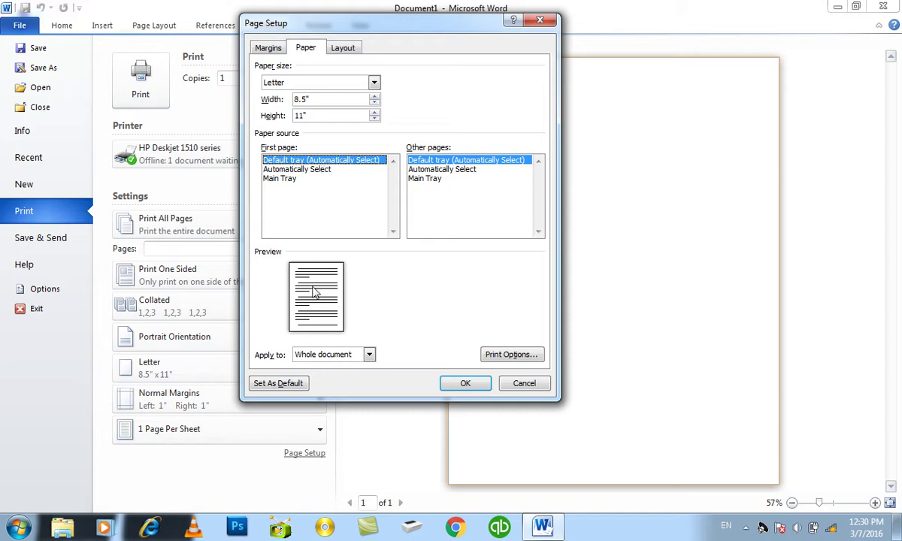
{"action": "left_click", "coordinate": [353, 360]}
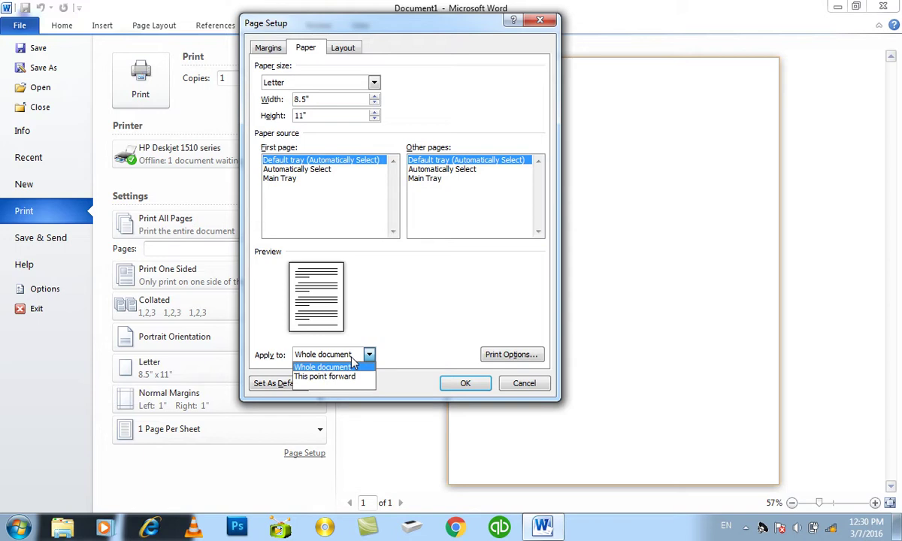
{"action": "left_click", "coordinate": [352, 360]}
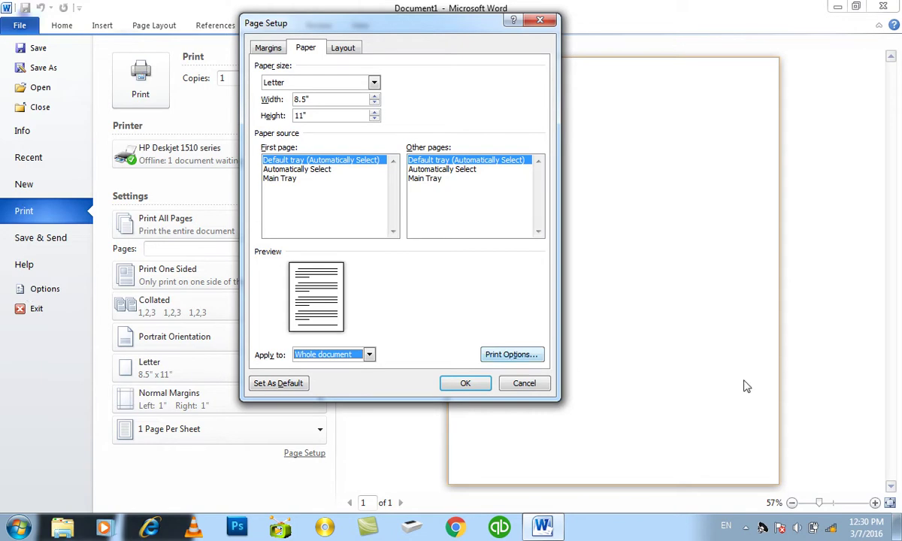
{"action": "left_click", "coordinate": [512, 354]}
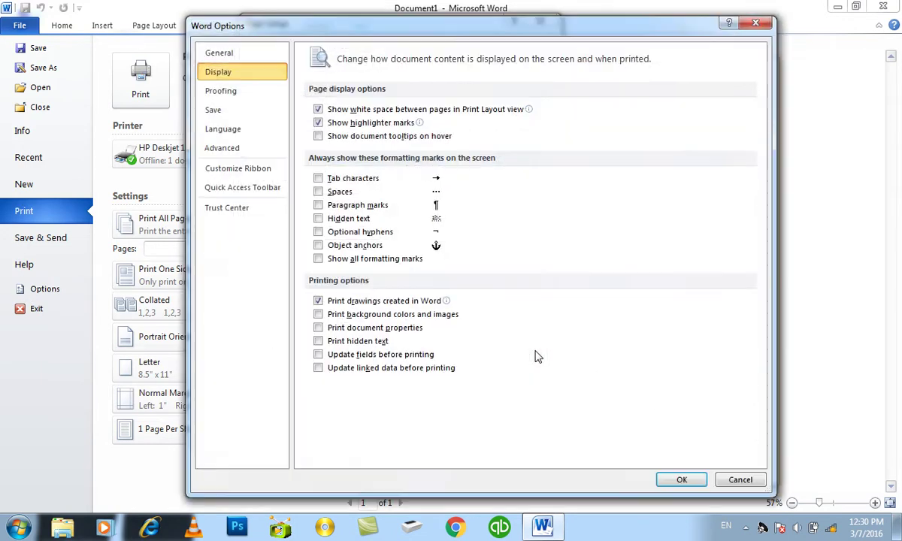
{"action": "key", "text": "Return"}
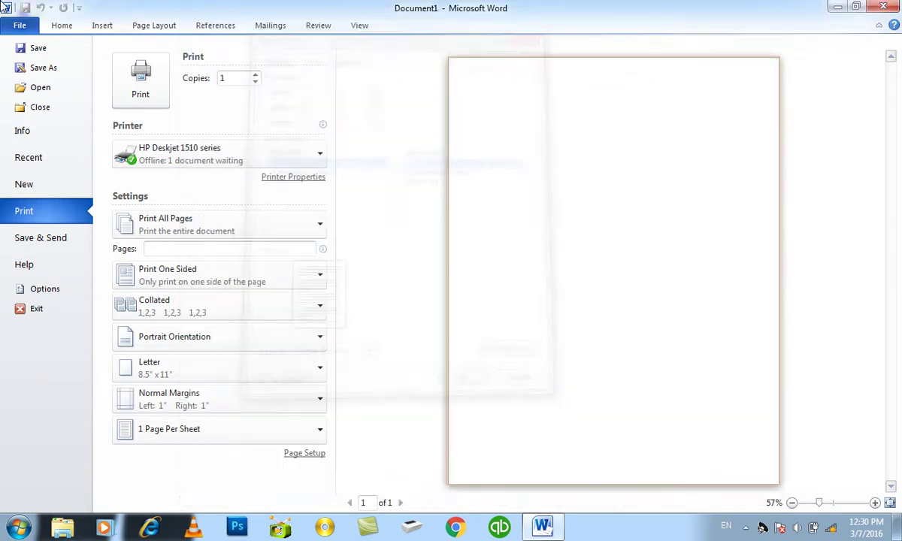
{"action": "left_click", "coordinate": [18, 26]}
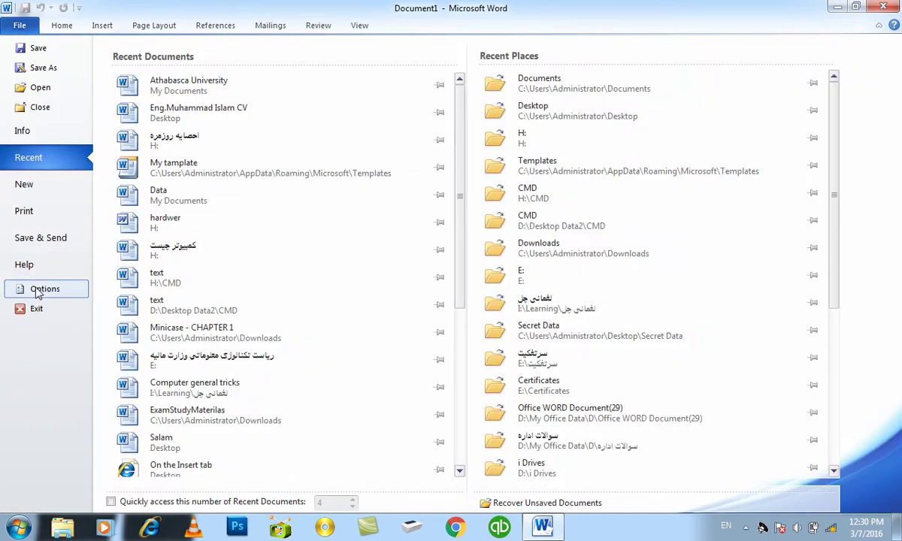
{"action": "left_click", "coordinate": [41, 289]}
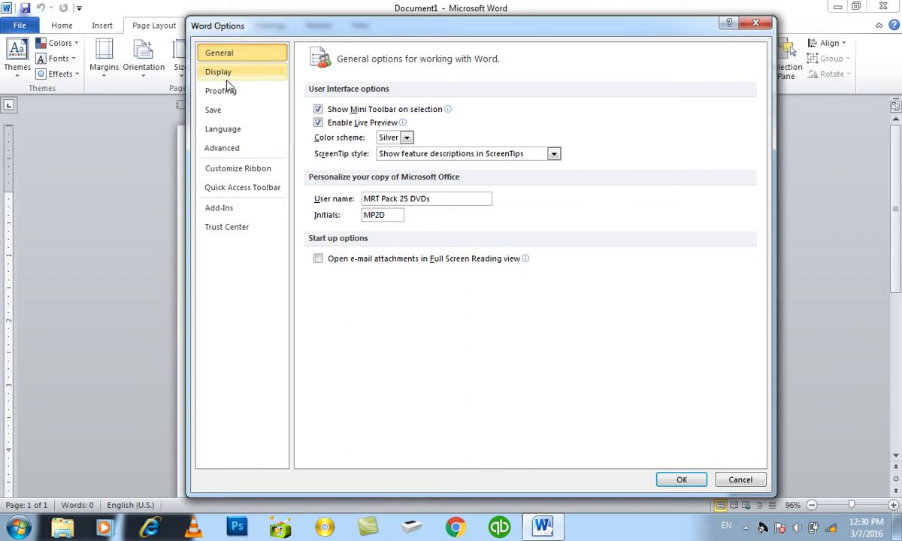
{"action": "left_click", "coordinate": [230, 150]}
{"action": "scroll", "coordinate": [698, 274], "scroll_direction": "down", "scroll_amount": 2}
{"action": "scroll", "coordinate": [698, 275], "scroll_direction": "down", "scroll_amount": 5}
{"action": "scroll", "coordinate": [698, 274], "scroll_direction": "down", "scroll_amount": 4}
{"action": "scroll", "coordinate": [698, 278], "scroll_direction": "down", "scroll_amount": 3}
{"action": "scroll", "coordinate": [699, 278], "scroll_direction": "down", "scroll_amount": 3}
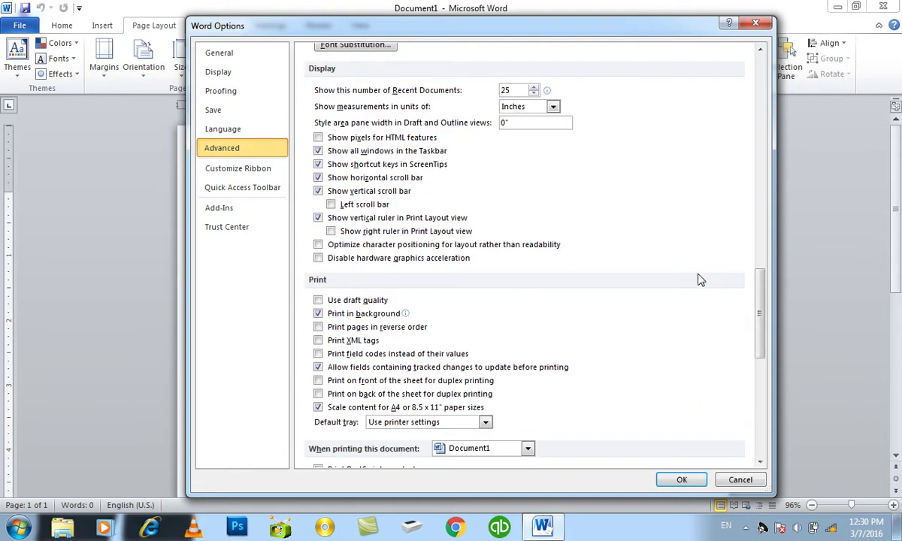
{"action": "key", "text": "Escape"}
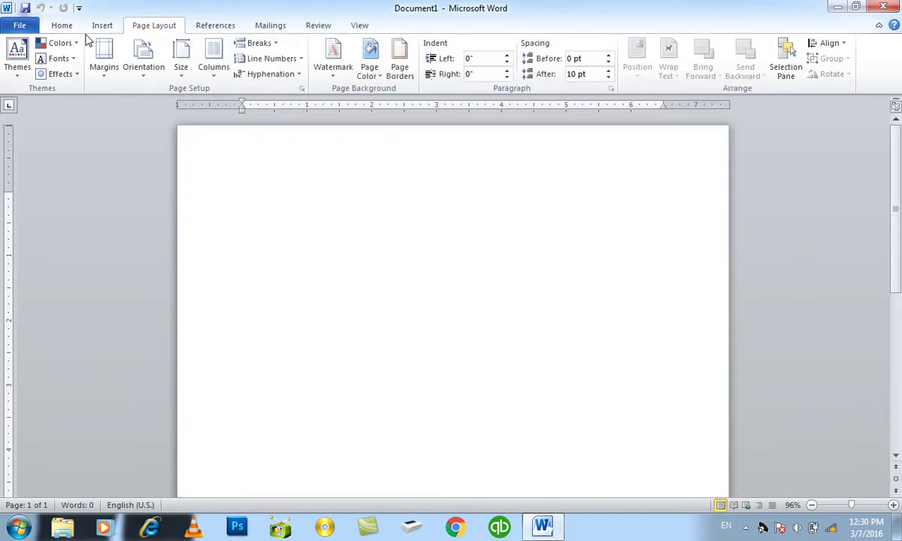
{"action": "left_click", "coordinate": [18, 27]}
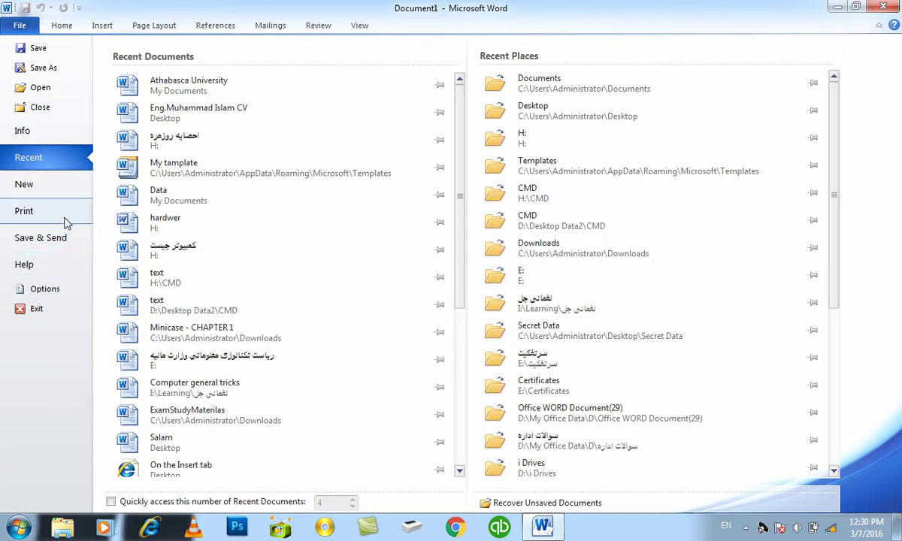
{"action": "left_click", "coordinate": [26, 212]}
Keep New page as the section start on Page Setup's Layout settings and close back to the document
{"action": "left_click", "coordinate": [303, 453]}
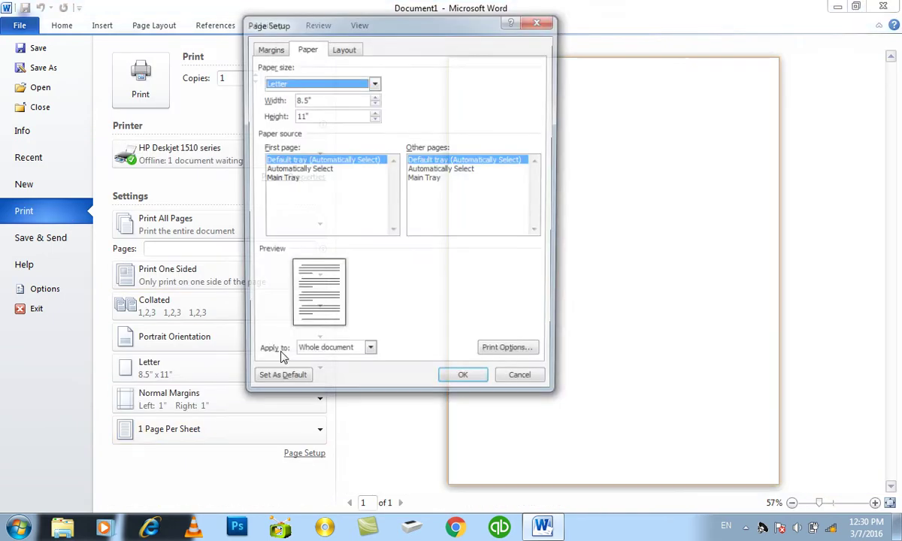
{"action": "left_click", "coordinate": [345, 53]}
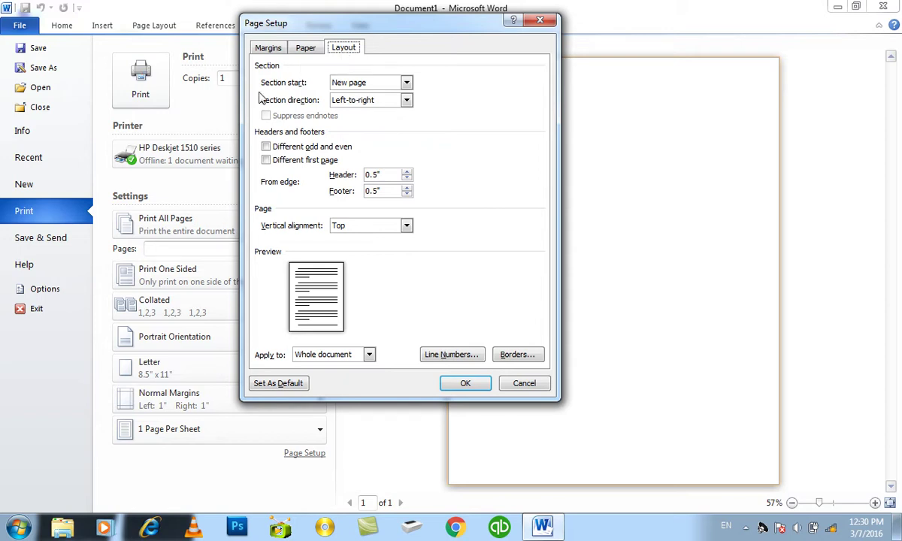
{"action": "left_click", "coordinate": [339, 84]}
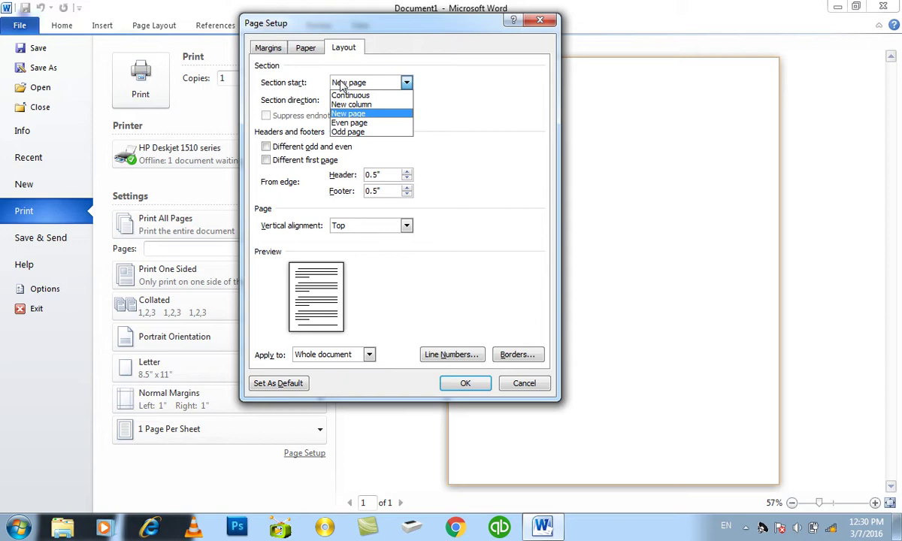
{"action": "left_click", "coordinate": [341, 85]}
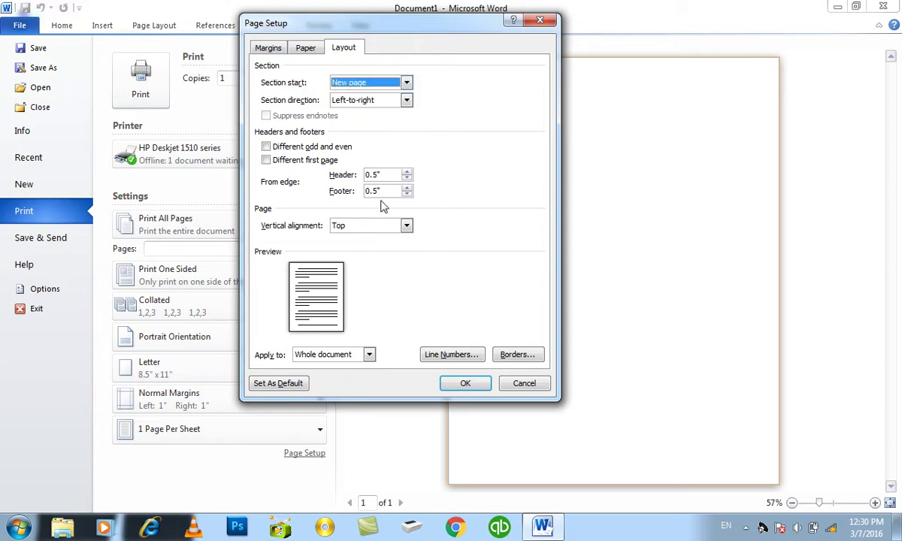
{"action": "key", "text": "Escape"}
{"action": "key", "text": "Escape"}
{"action": "type", "text": "=rand()"}
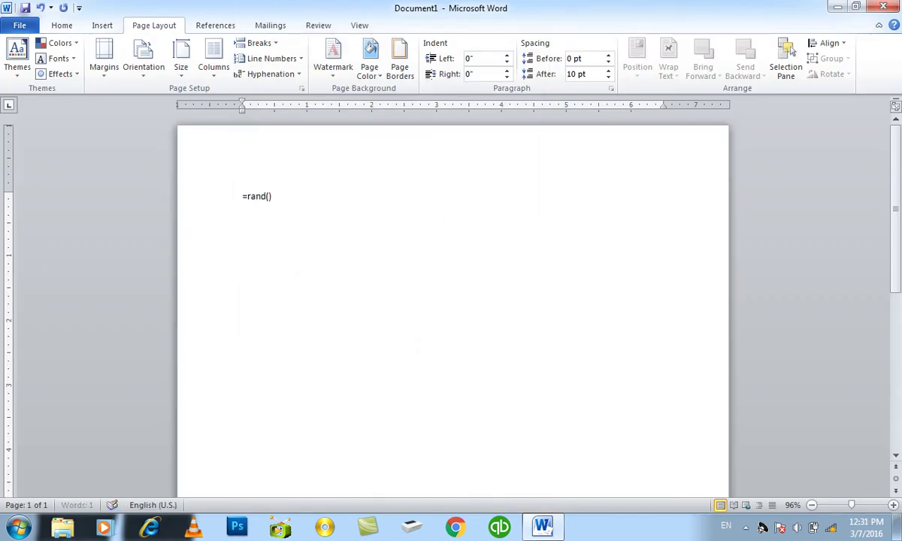
Expand =rand() into three sample paragraphs and glance at Word Options without changes
{"action": "key", "text": "Return"}
{"action": "left_click", "coordinate": [20, 25]}
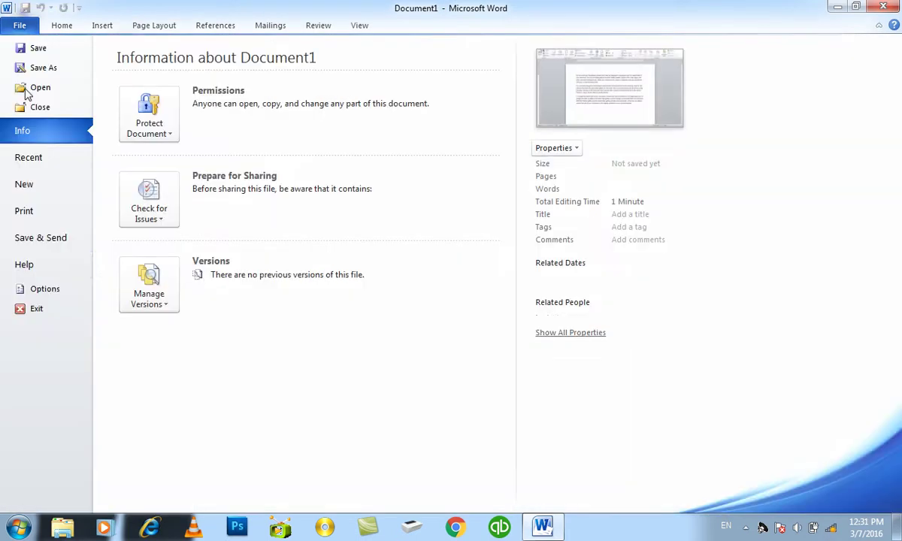
{"action": "left_click", "coordinate": [23, 286]}
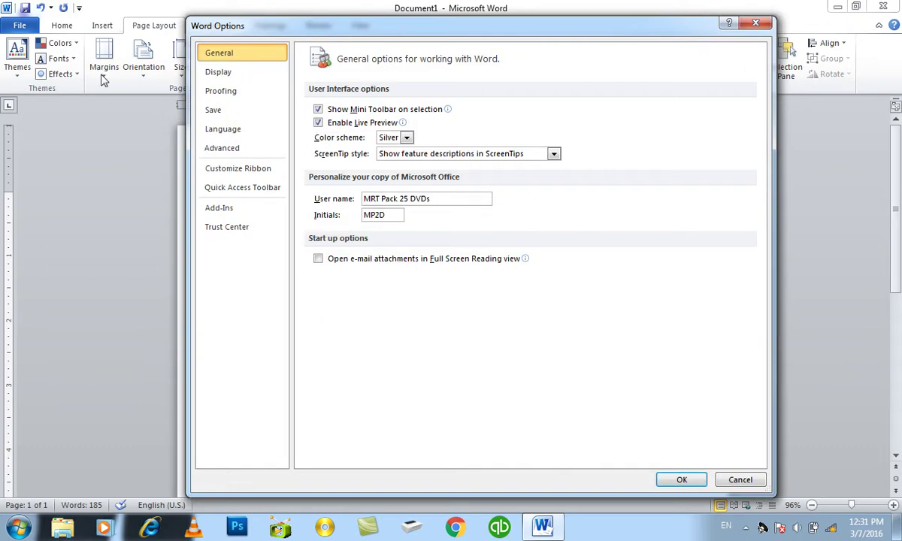
{"action": "key", "text": "Escape"}
Set the section start to Even page in Page Setup from the Print view
{"action": "left_click", "coordinate": [34, 27]}
{"action": "left_click", "coordinate": [37, 213]}
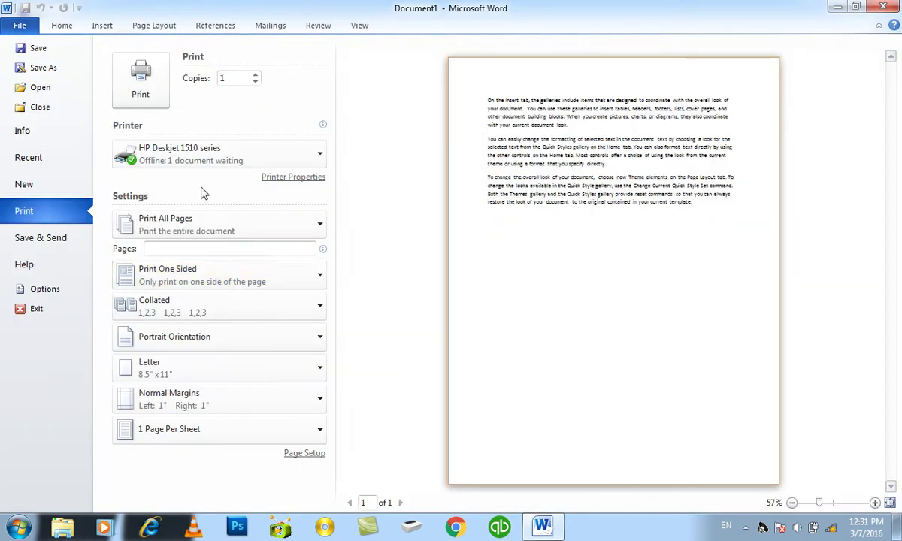
{"action": "left_click", "coordinate": [304, 453]}
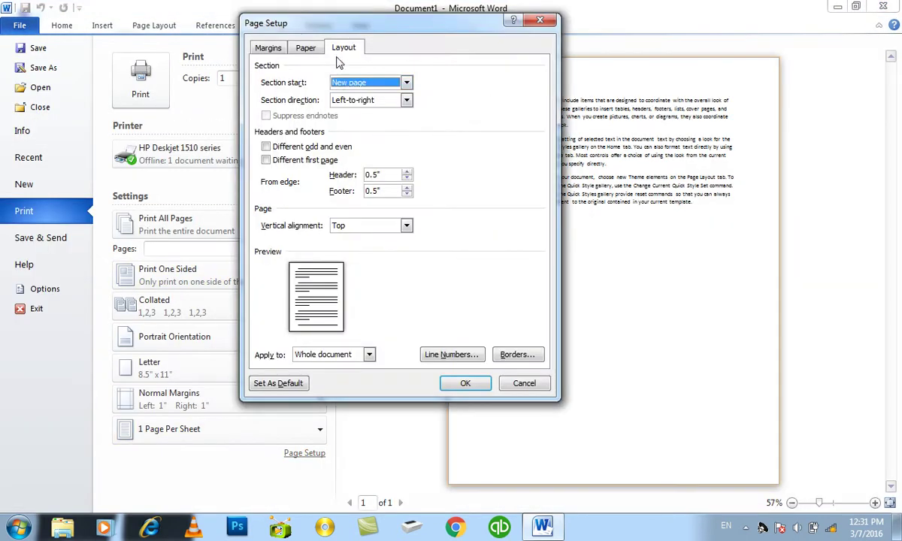
{"action": "left_click", "coordinate": [364, 89]}
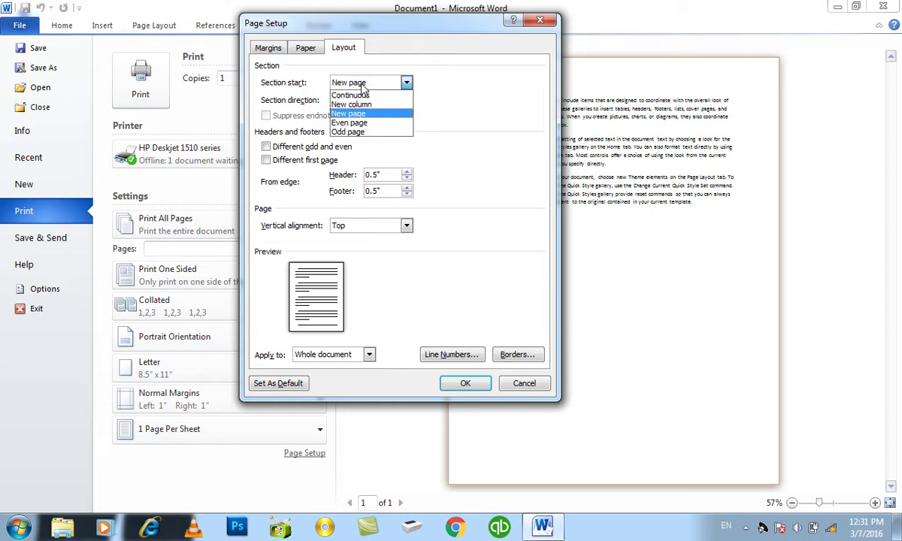
{"action": "left_click", "coordinate": [359, 124]}
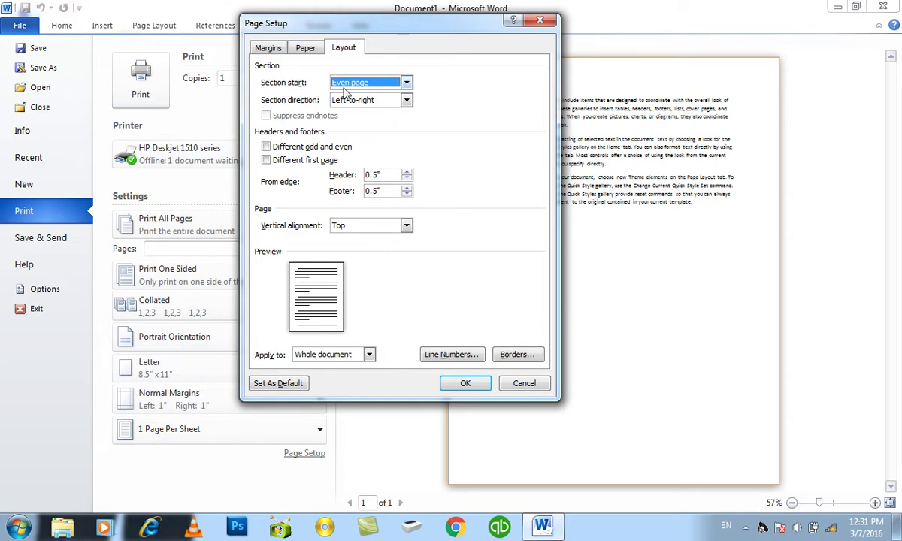
{"action": "left_click", "coordinate": [465, 383]}
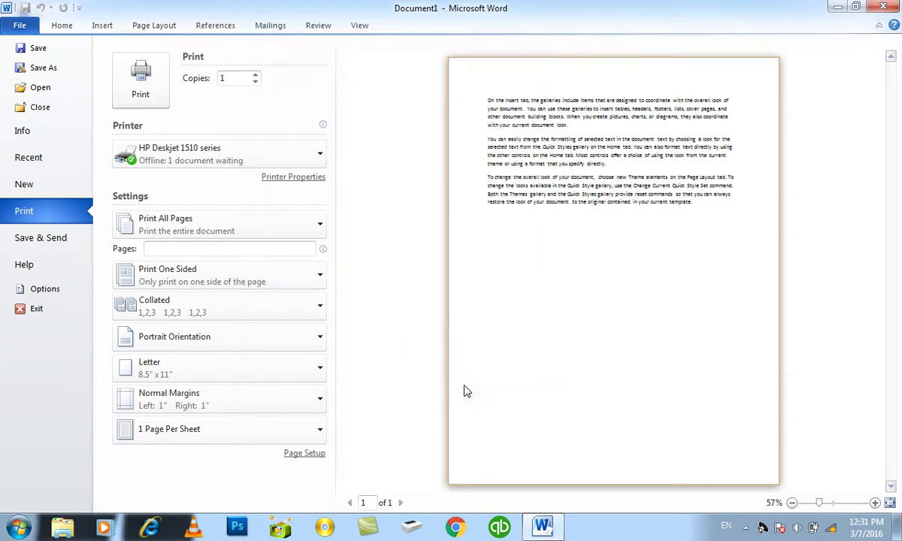
{"action": "key", "text": "Escape"}
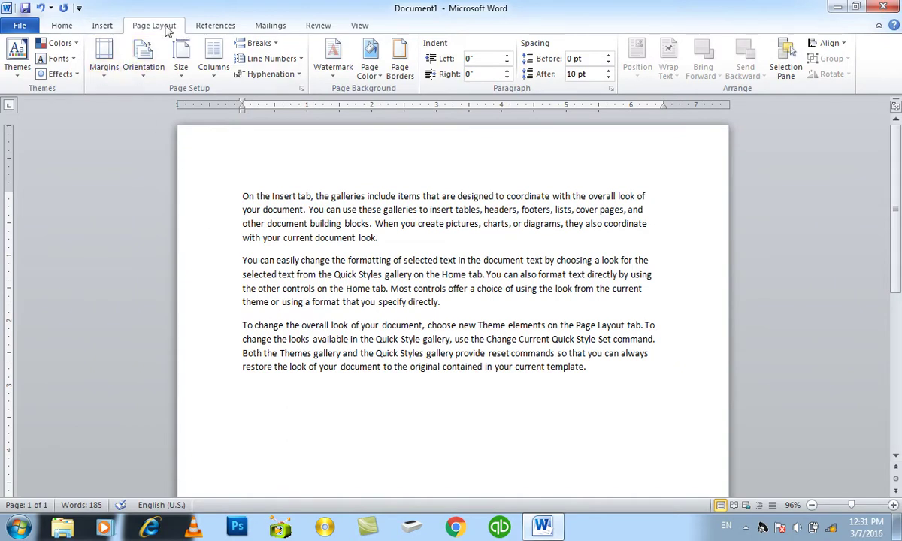
Insert a Continuous section break and generate three more sample paragraphs with =rand()
{"action": "left_click", "coordinate": [254, 47]}
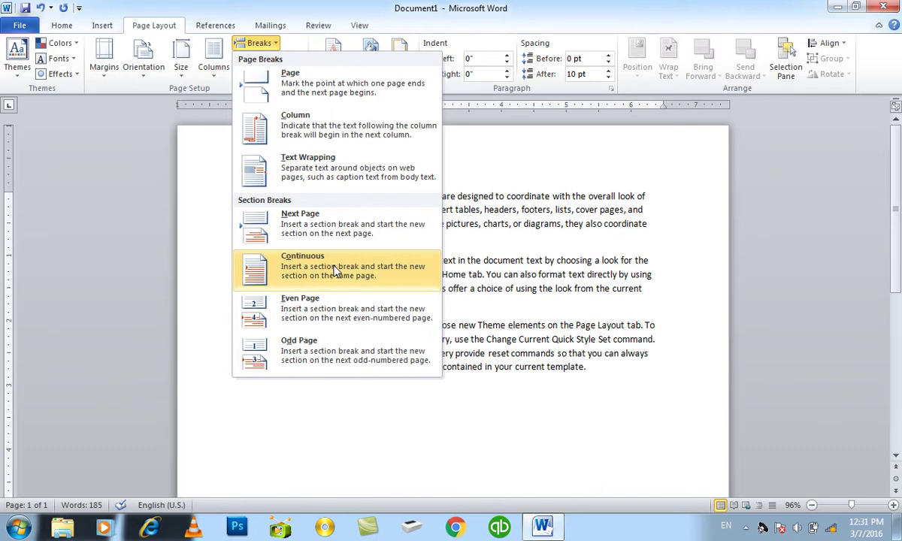
{"action": "left_click", "coordinate": [335, 271]}
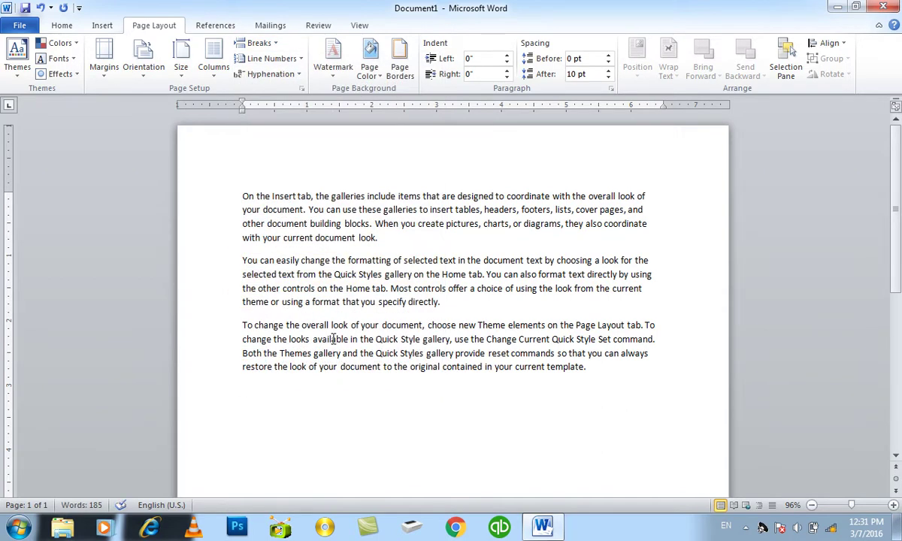
{"action": "type", "text": "=ran"}
{"action": "type", "text": ")"}
{"action": "key", "text": "Return"}
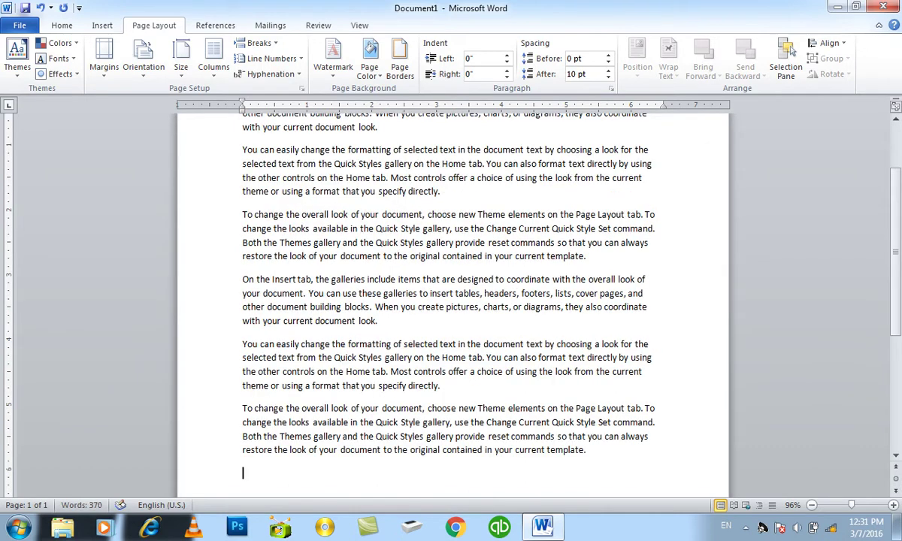
Insert another Continuous section break and browse the other break types
{"action": "left_click", "coordinate": [255, 43]}
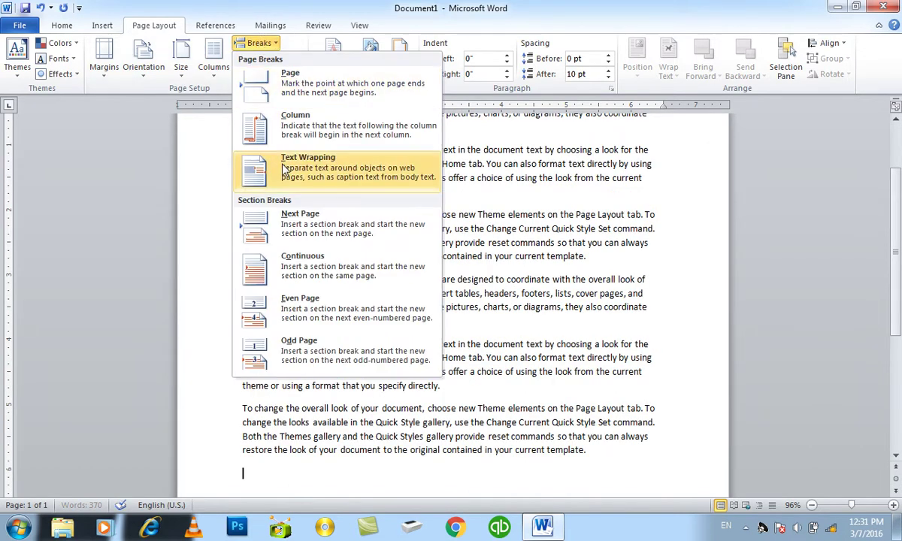
{"action": "left_click", "coordinate": [305, 263]}
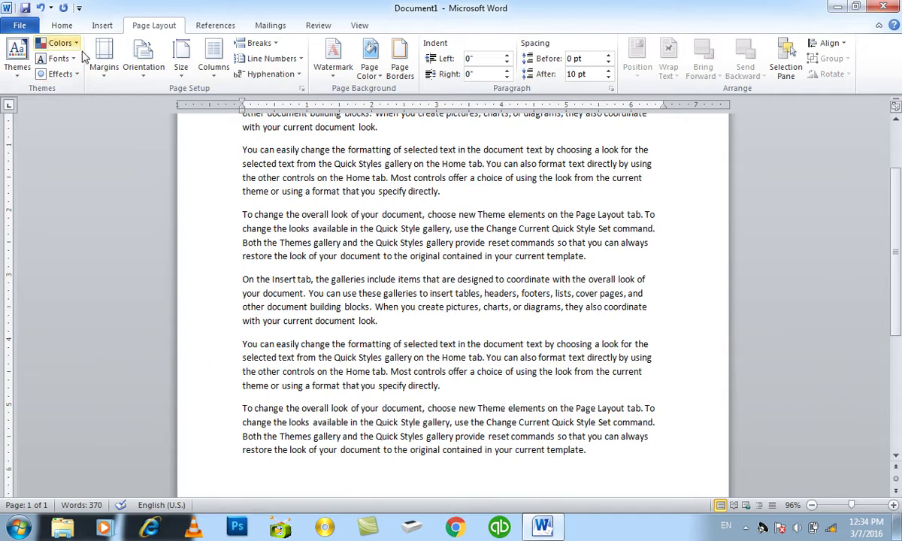
{"action": "left_click", "coordinate": [256, 42]}
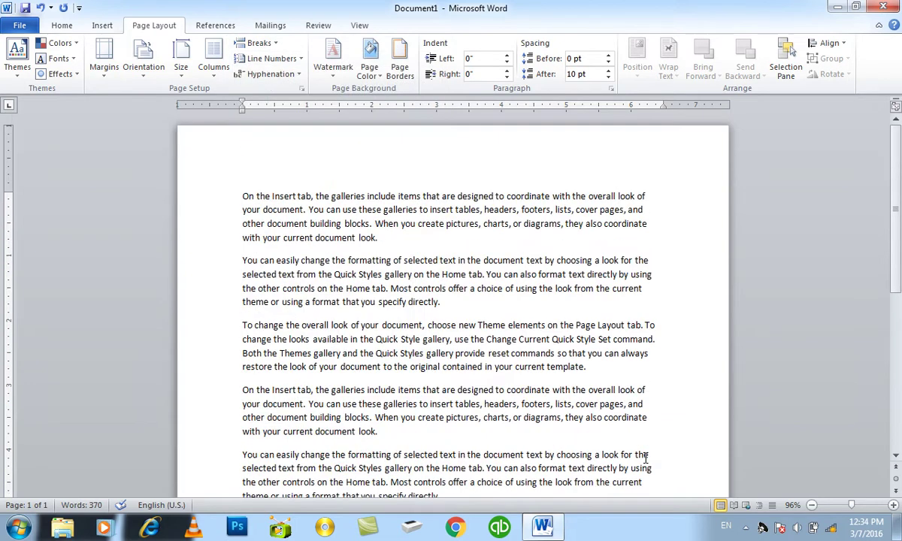
Replace all the text with =rand(1), then again with =rand() for three paragraphs
{"action": "key", "text": "ctrl+a"}
{"action": "type", "text": "=rand"}
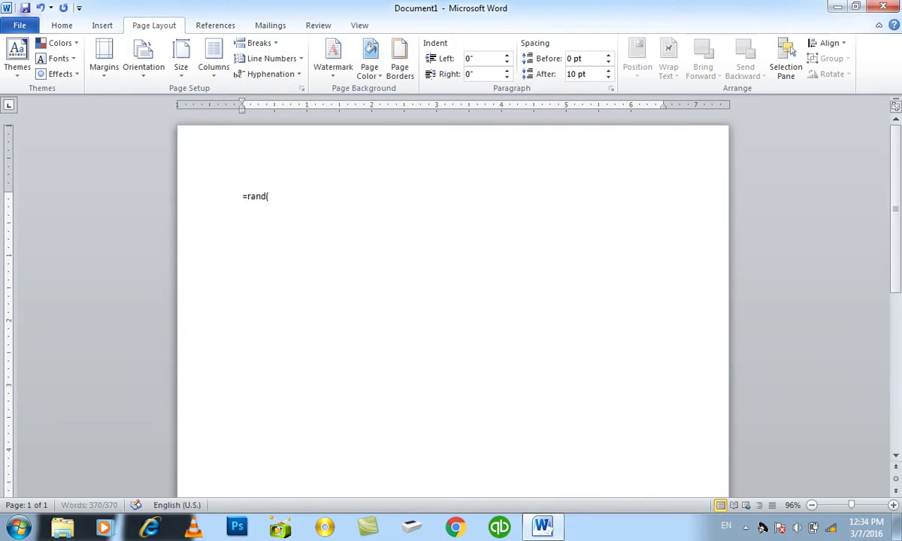
{"action": "type", "text": "(1)"}
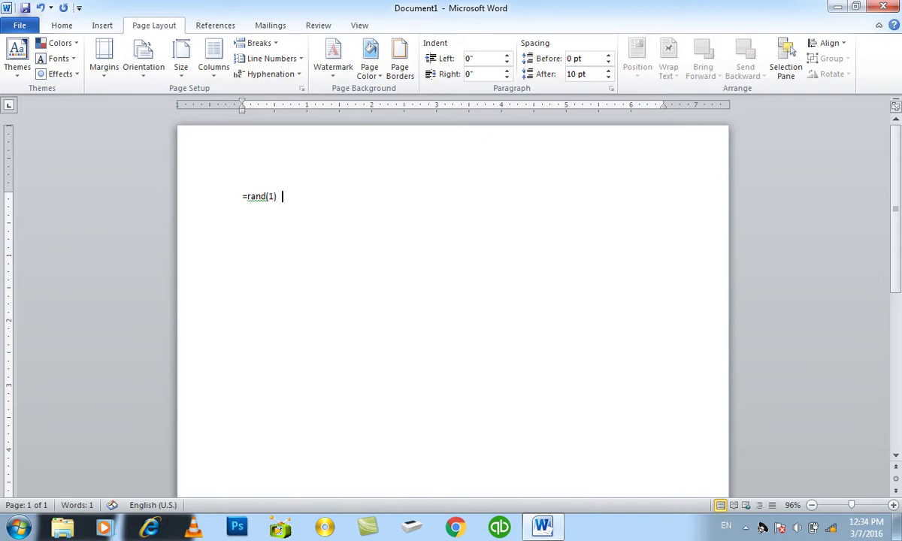
{"action": "key", "text": "ctrl+a"}
{"action": "type", "text": "=rand()"}
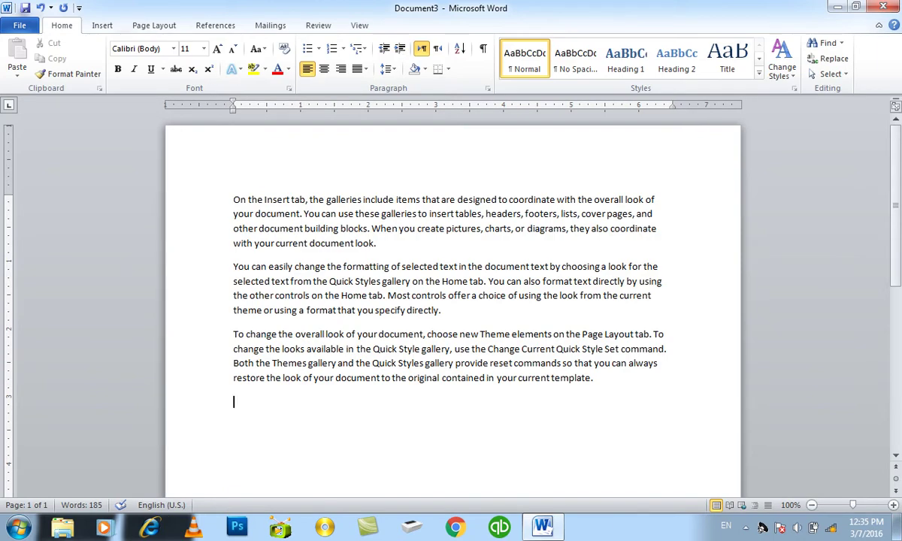
Insert an Odd Page section break from Page Layout > Breaks
{"action": "left_click", "coordinate": [171, 25]}
{"action": "left_click", "coordinate": [256, 43]}
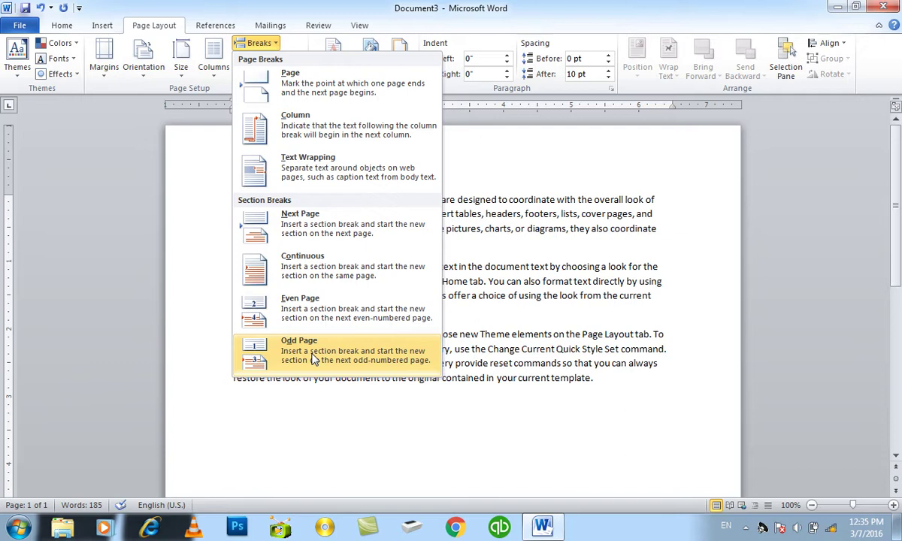
{"action": "left_click", "coordinate": [314, 359]}
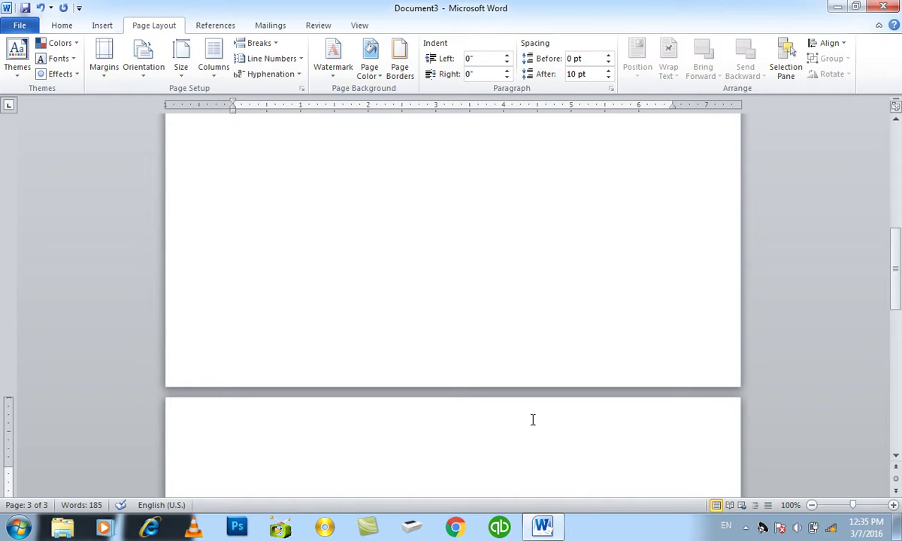
Set the section start to Continuous via Print > Page Setup, shrinking Document3 to one page
{"action": "left_click", "coordinate": [34, 24]}
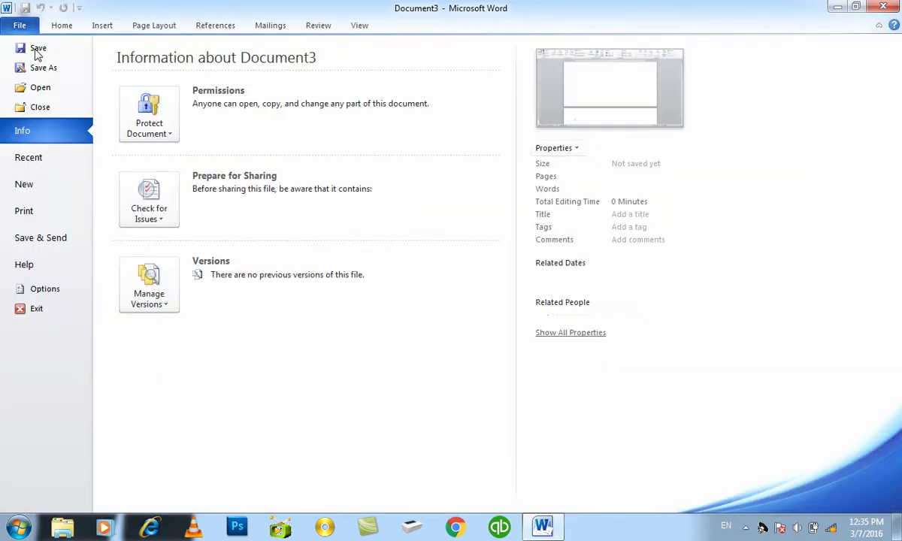
{"action": "left_click", "coordinate": [46, 212]}
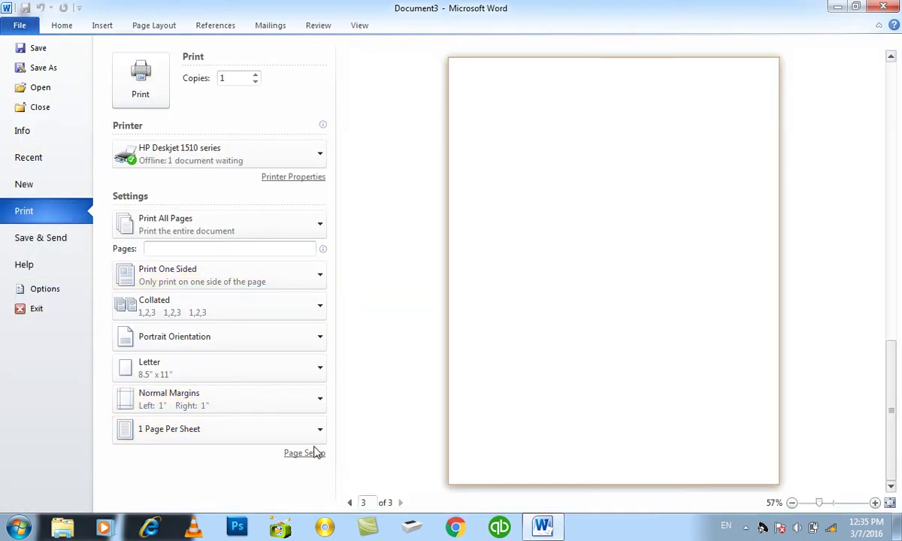
{"action": "left_click", "coordinate": [314, 453]}
{"action": "left_click", "coordinate": [349, 82]}
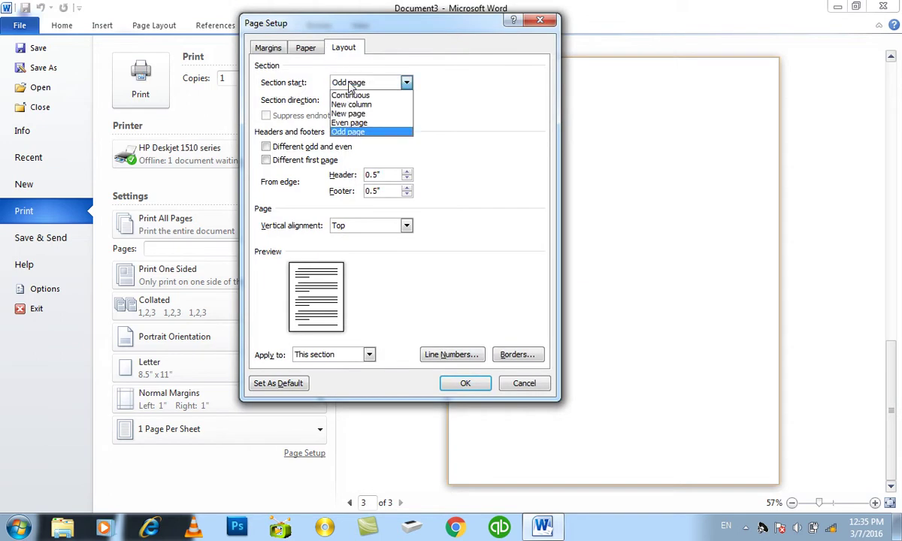
{"action": "left_click", "coordinate": [350, 97]}
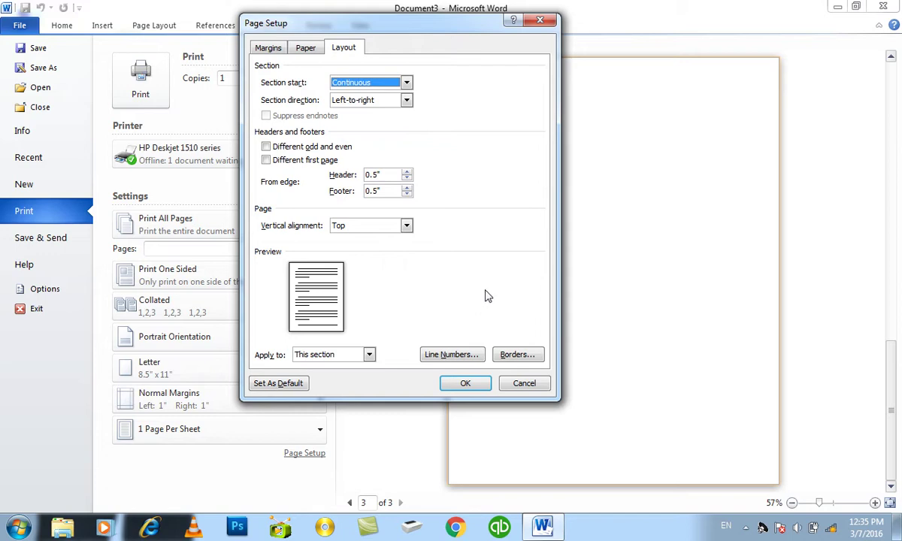
{"action": "left_click", "coordinate": [469, 384]}
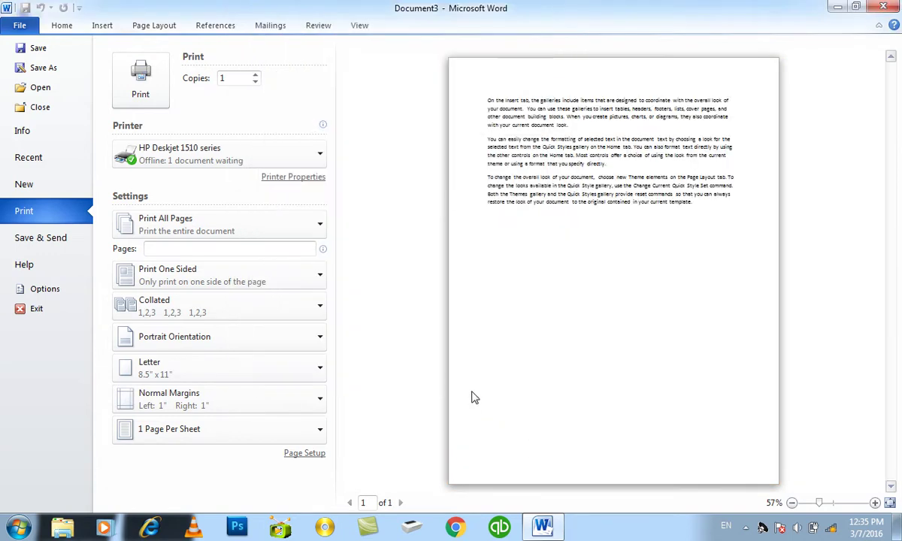
{"action": "key", "text": "Escape"}
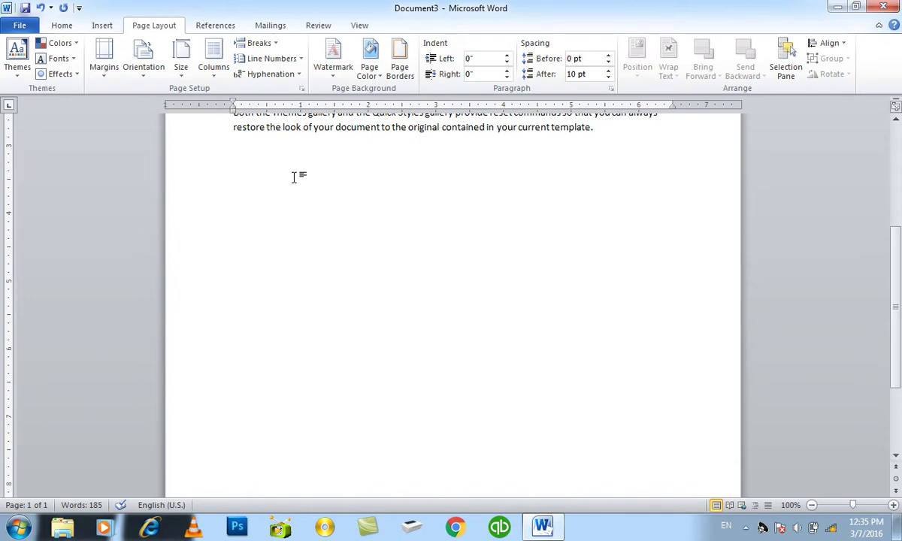
Change the section start to Even page in Page Setup
{"action": "left_click", "coordinate": [301, 88]}
{"action": "left_click", "coordinate": [358, 85]}
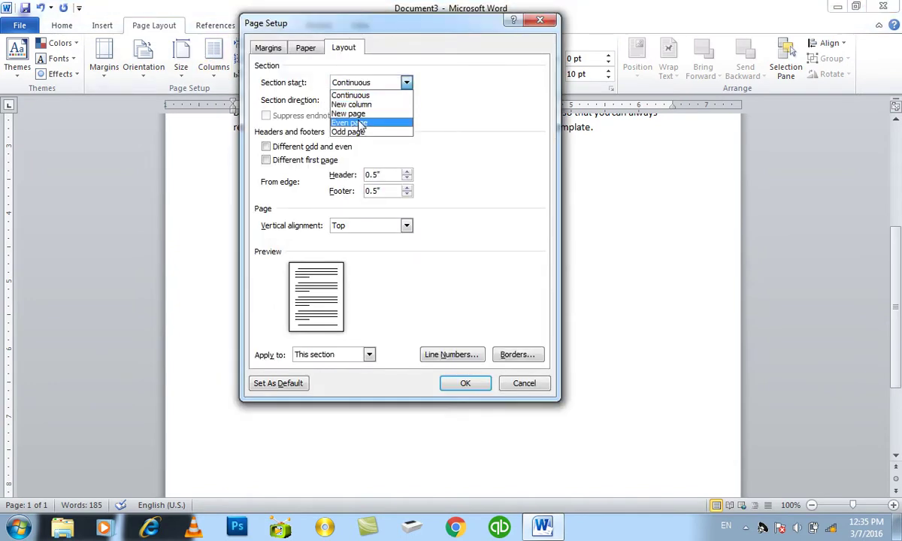
{"action": "left_click", "coordinate": [359, 125]}
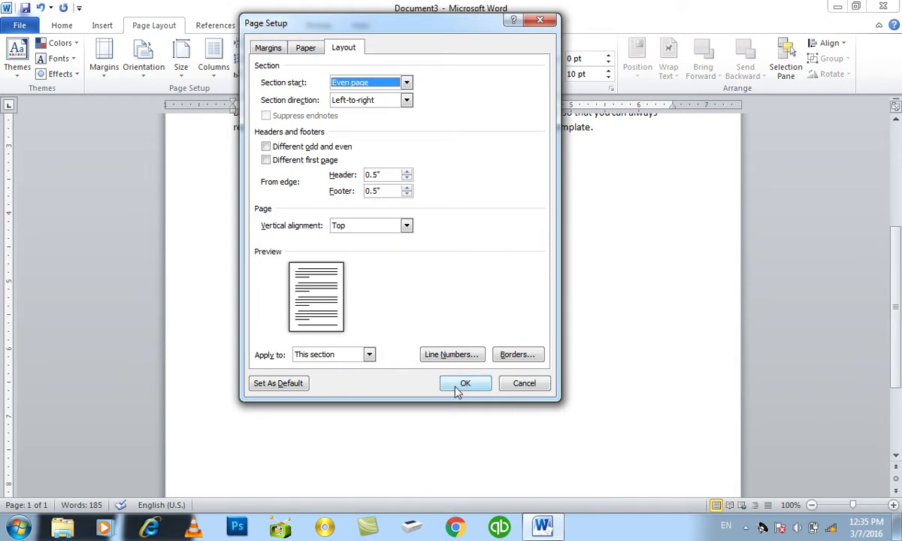
{"action": "left_click", "coordinate": [458, 384]}
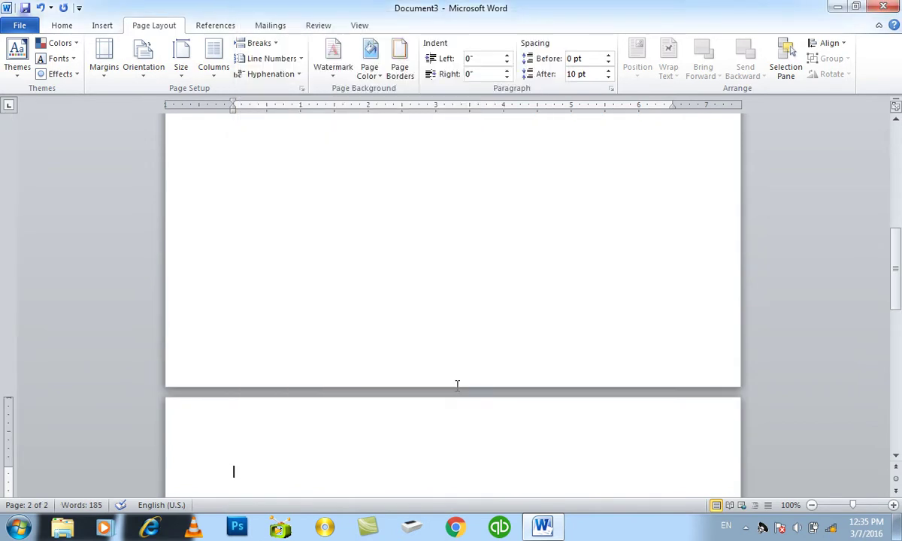
Change the section start to Odd page in Page Setup
{"action": "left_click", "coordinate": [300, 88]}
{"action": "left_click", "coordinate": [368, 83]}
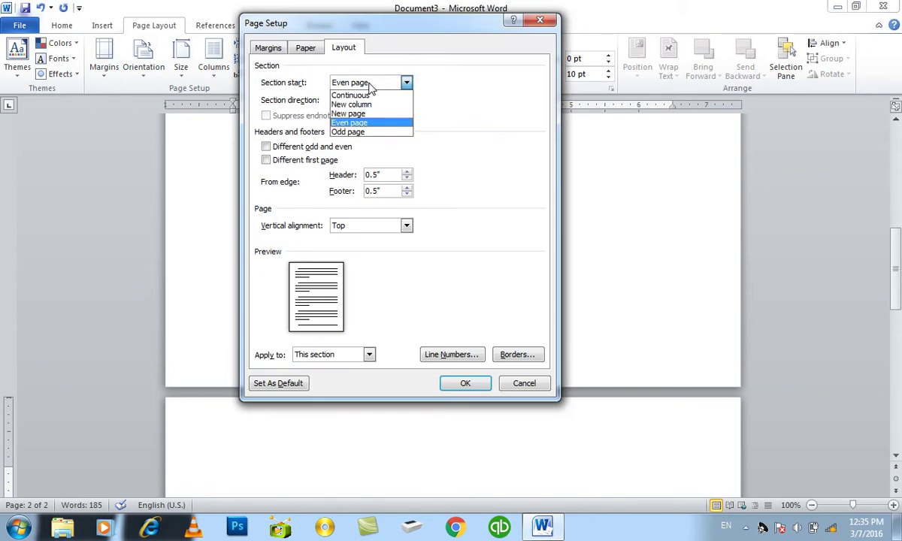
{"action": "left_click", "coordinate": [351, 131]}
{"action": "left_click", "coordinate": [453, 384]}
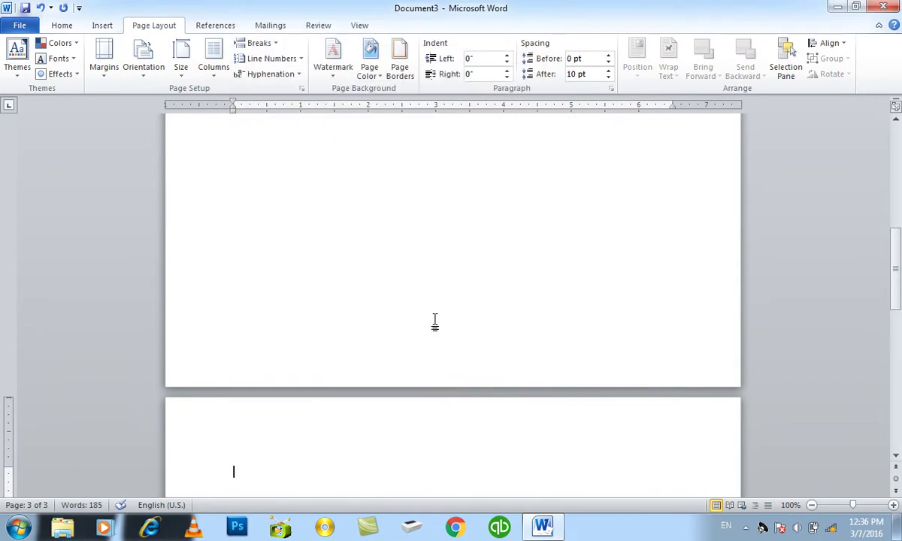
Keep the section direction Left-to-right in Page Setup and move the dialog aside
{"action": "left_click", "coordinate": [301, 89]}
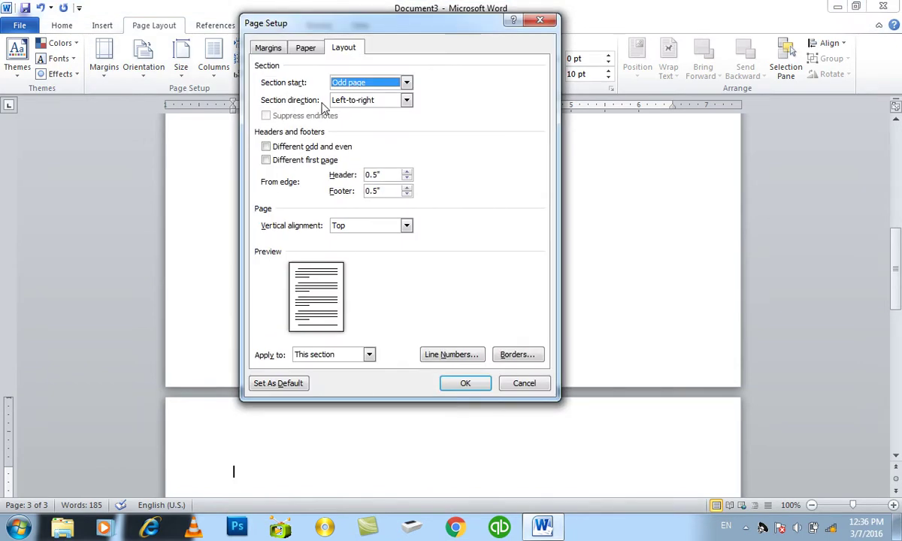
{"action": "left_click", "coordinate": [346, 103]}
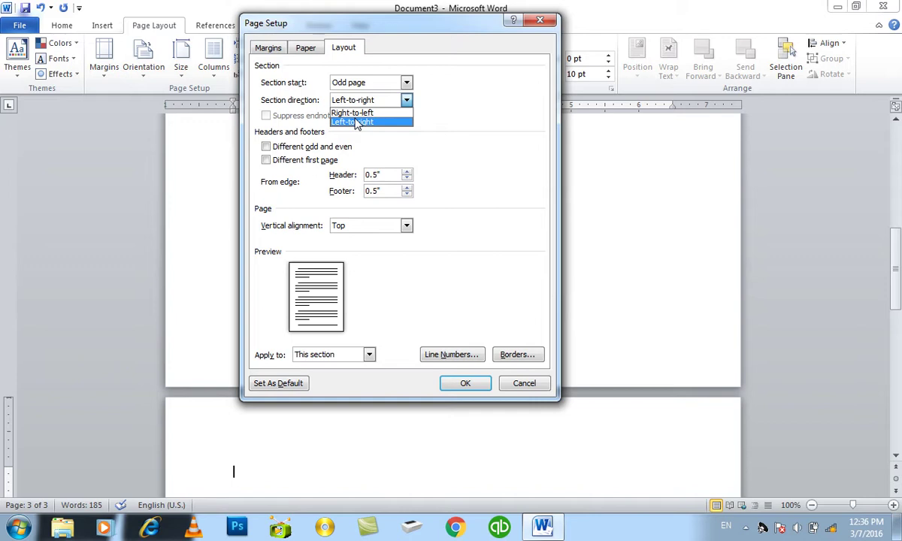
{"action": "left_click", "coordinate": [299, 125]}
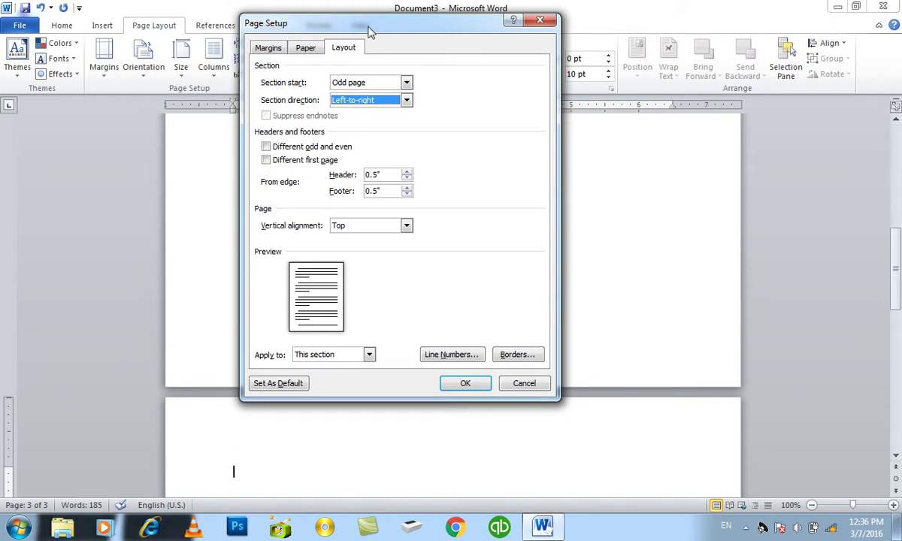
{"action": "left_click_drag", "start_coordinate": [351, 27], "coordinate": [414, 22]}
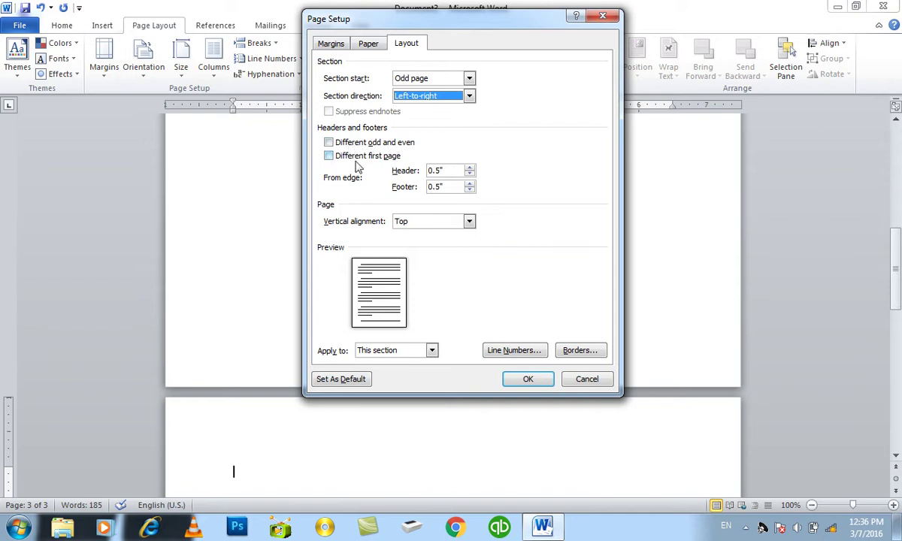
Inspect the Line Numbers, Margins and Paper settings, then close Page Setup unchanged
{"action": "left_click", "coordinate": [503, 350]}
{"action": "left_click", "coordinate": [497, 315]}
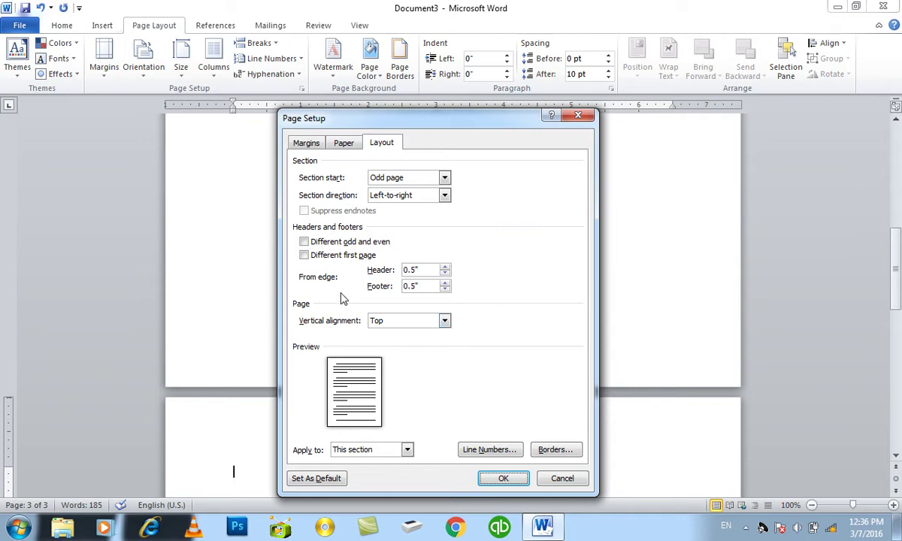
{"action": "left_click", "coordinate": [298, 147]}
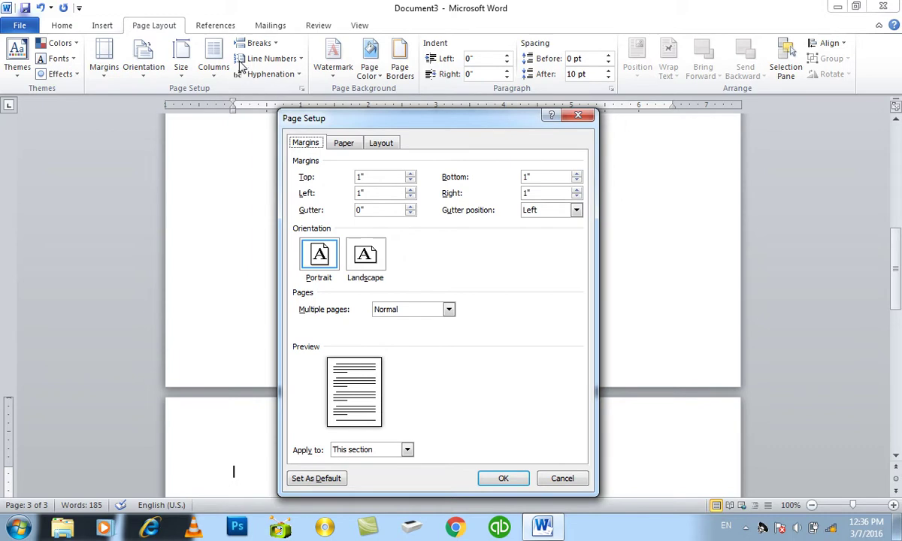
{"action": "left_click", "coordinate": [343, 144]}
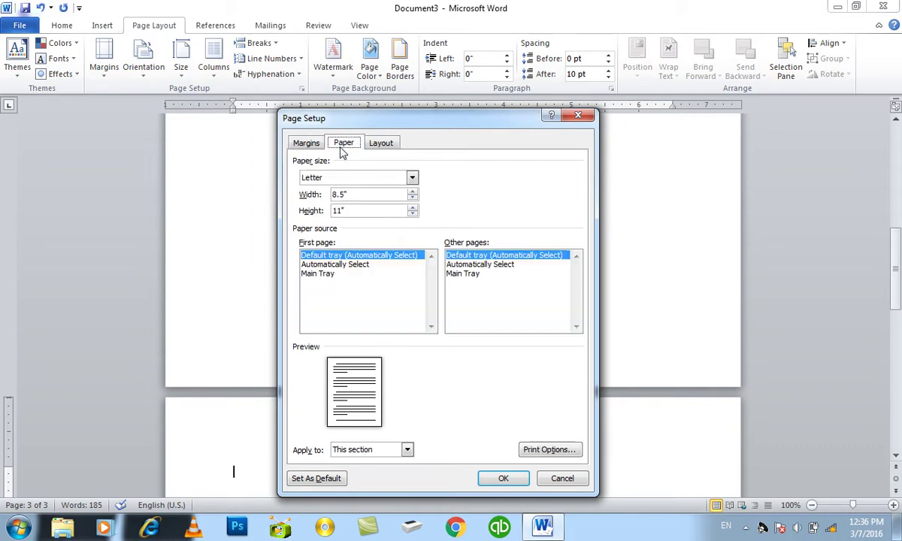
{"action": "left_click", "coordinate": [368, 142]}
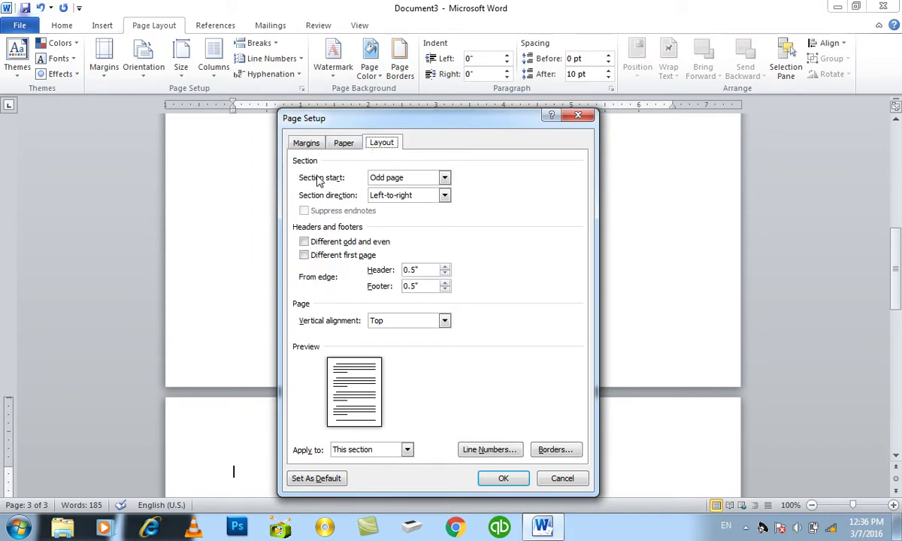
{"action": "key", "text": "Escape"}
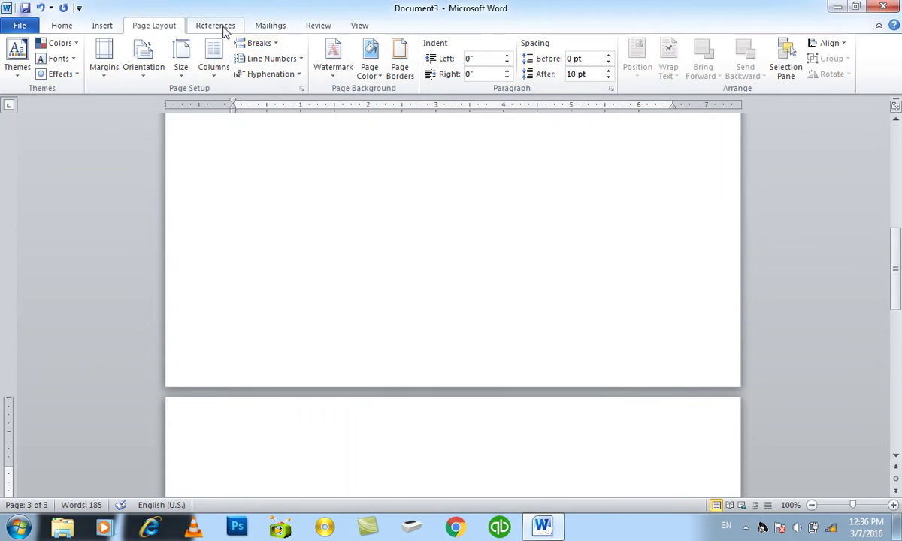
View the Footnote and Endnote options without inserting anything, then open Document3's Info page
{"action": "left_click", "coordinate": [218, 26]}
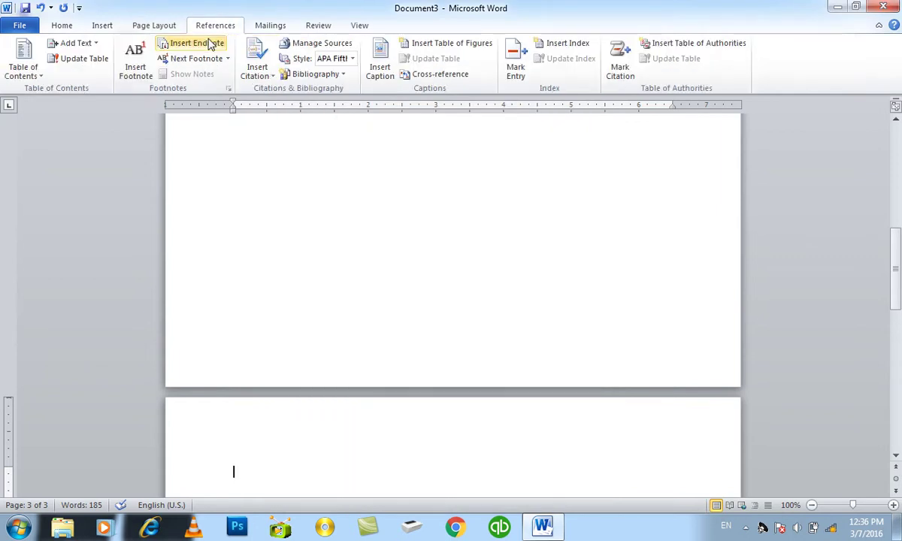
{"action": "left_click", "coordinate": [228, 88]}
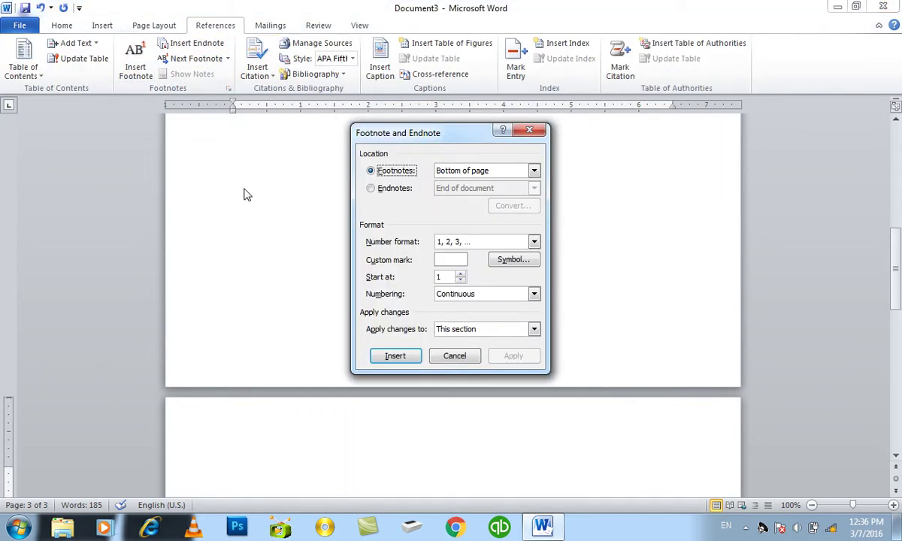
{"action": "key", "text": "Escape"}
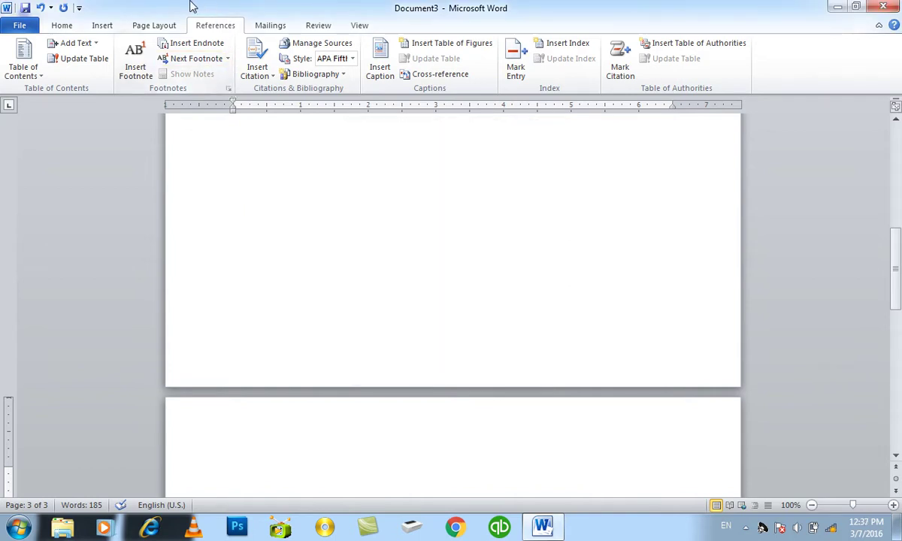
{"action": "left_click", "coordinate": [170, 26]}
{"action": "left_click", "coordinate": [20, 26]}
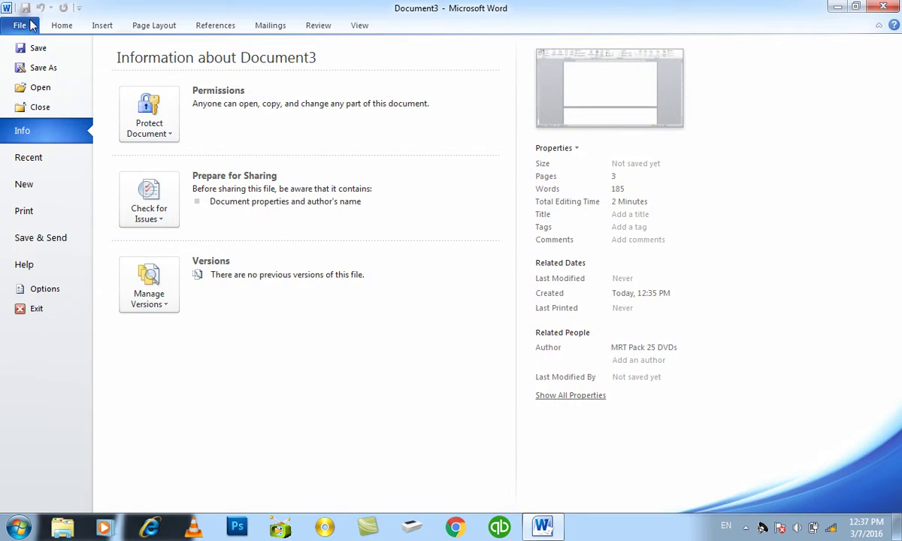
Preview Document3's print settings, then close it with Ctrl+W without saving
{"action": "left_click", "coordinate": [42, 217]}
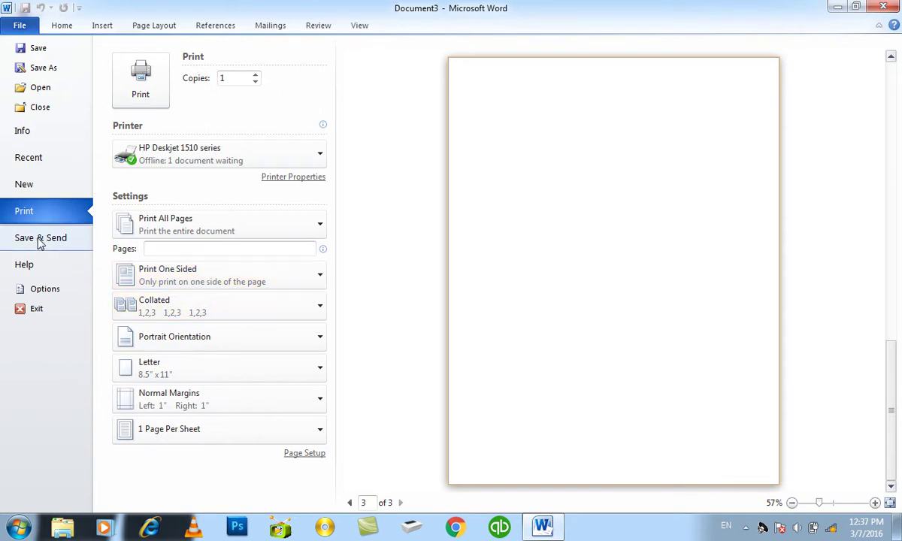
{"action": "key", "text": "Escape"}
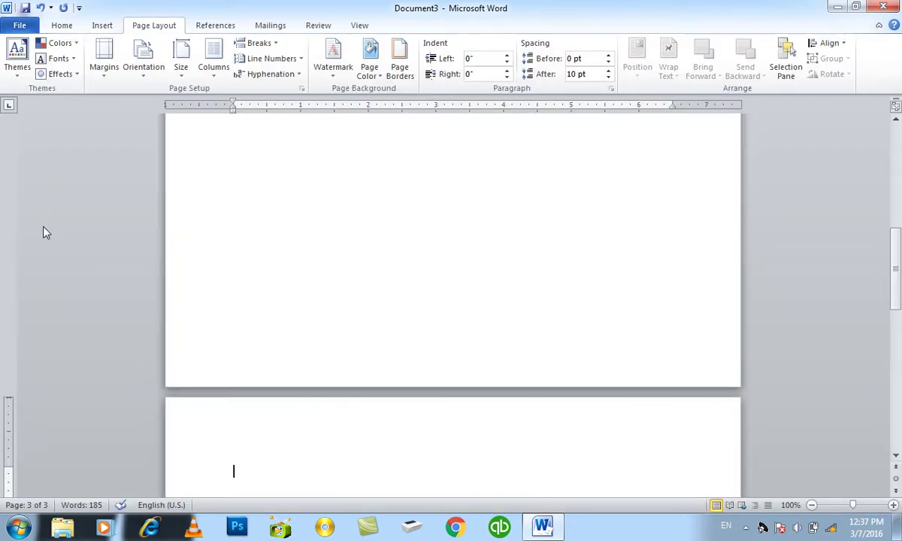
{"action": "key", "text": "ctrl+w"}
Discard Document3, create Document4 with =rand() sample paragraphs, and open Save & Send
{"action": "key", "text": "n"}
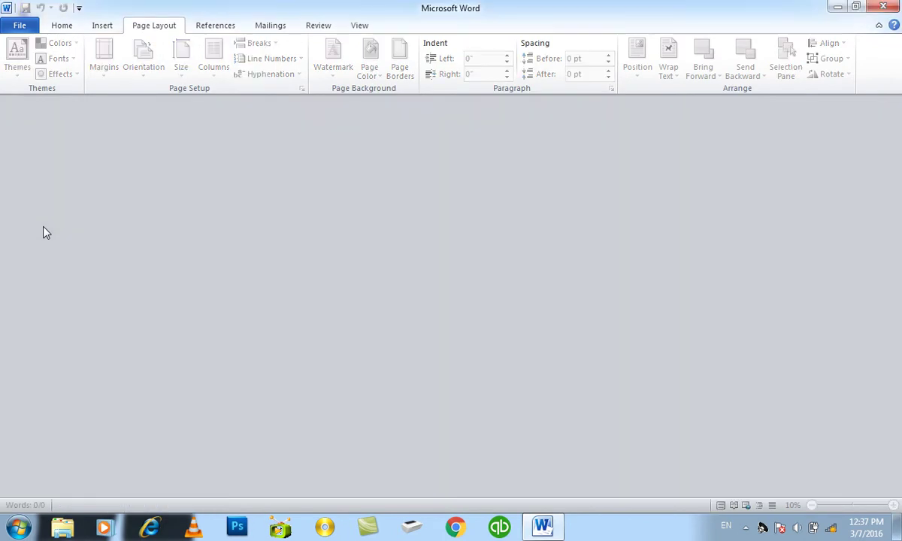
{"action": "key", "text": "ctrl+n"}
{"action": "type", "text": "=rand()"}
{"action": "key", "text": "Return"}
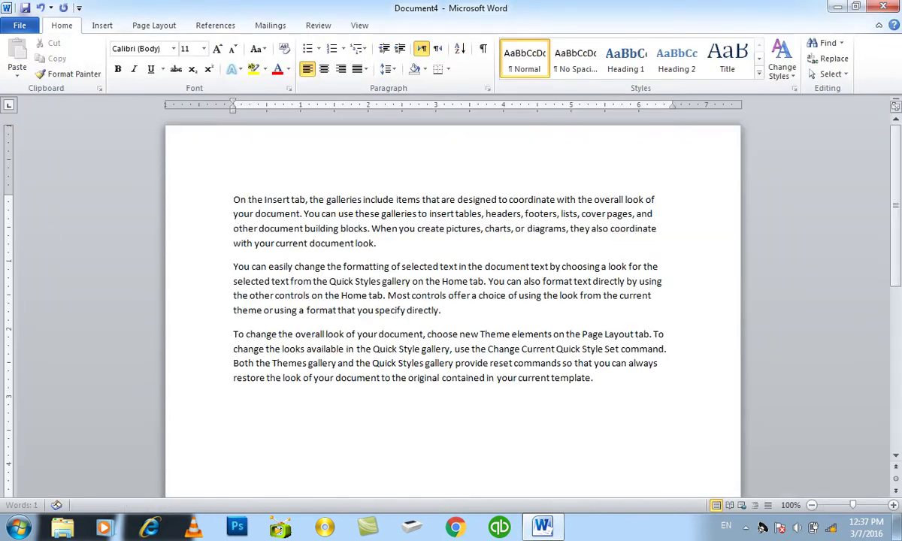
{"action": "left_click", "coordinate": [20, 25]}
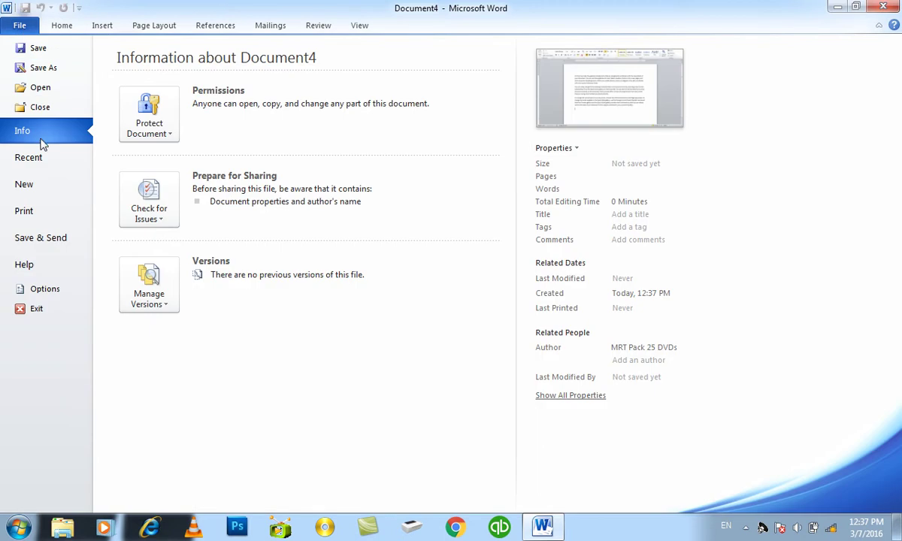
{"action": "left_click", "coordinate": [22, 241]}
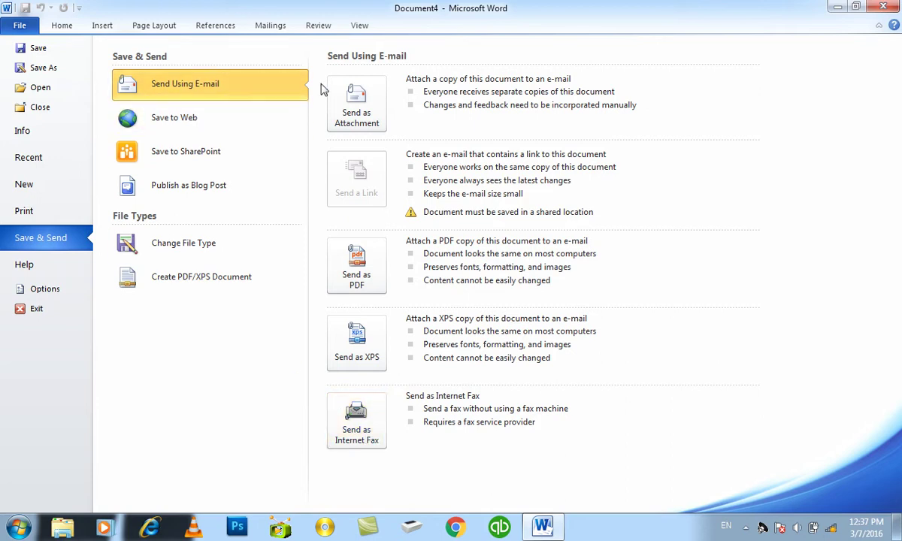
Show the Save to Web option for storing Document4 on Windows Live
{"action": "left_click", "coordinate": [162, 118]}
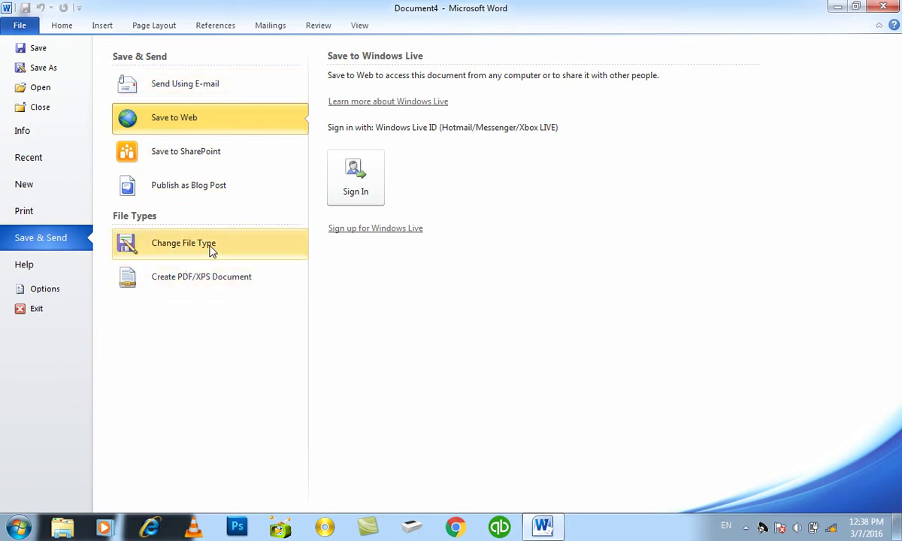
Leave Backstage, then return to Save & Send's e-mail sending options for Document4
{"action": "key", "text": "Escape"}
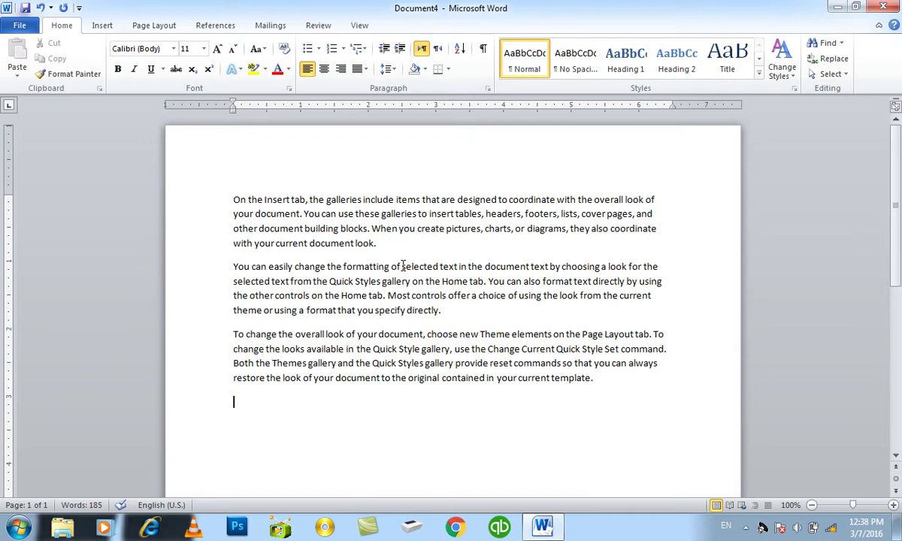
{"action": "left_click", "coordinate": [20, 24]}
{"action": "left_click", "coordinate": [36, 238]}
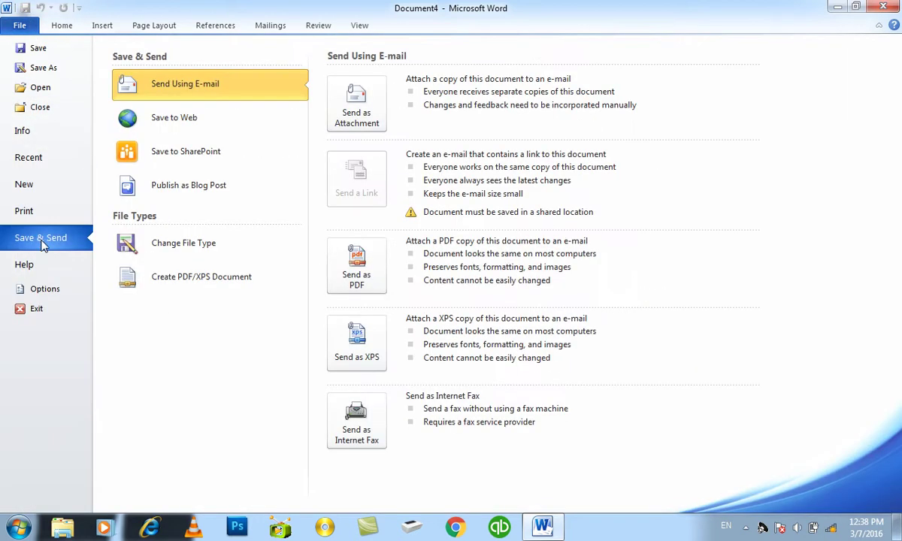
Change the file type to Word 97-2003 Document and save it on the Desktop as '2003 format'
{"action": "left_click", "coordinate": [179, 251]}
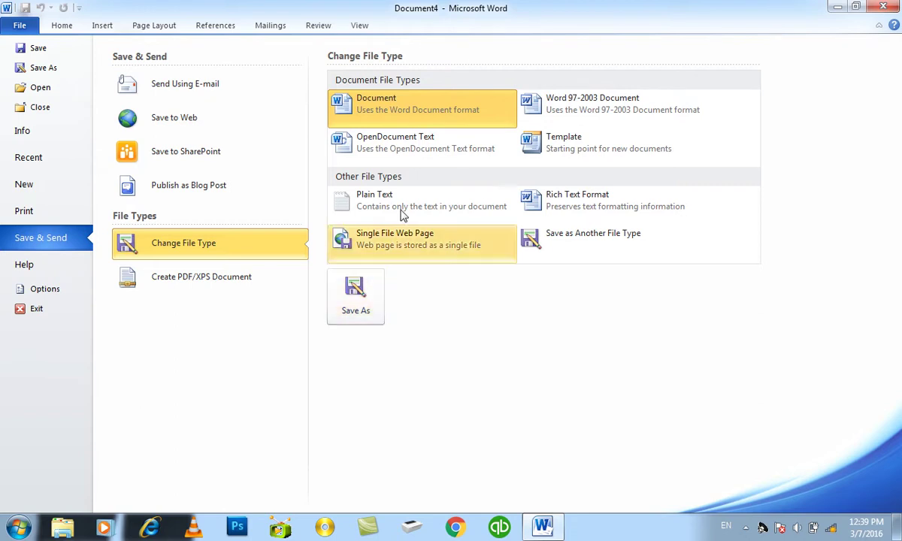
{"action": "left_click", "coordinate": [608, 111]}
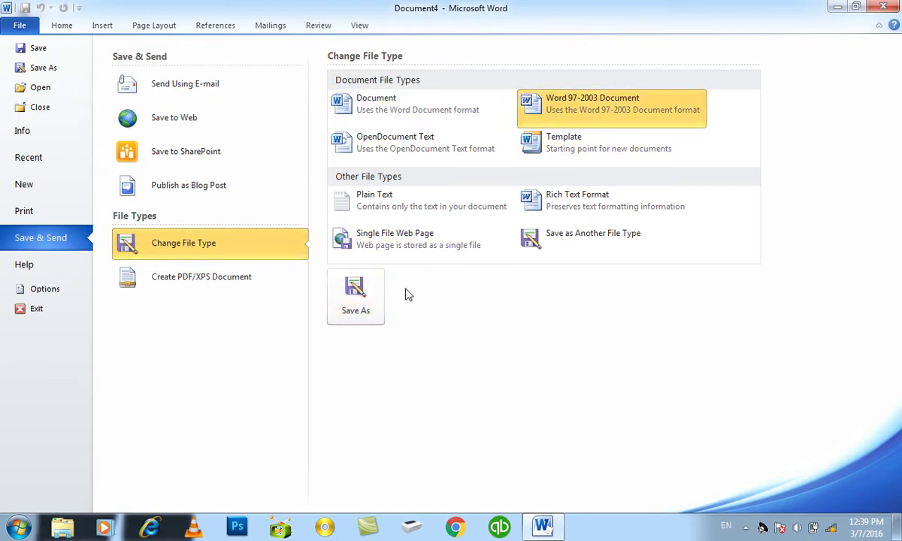
{"action": "left_click", "coordinate": [355, 297]}
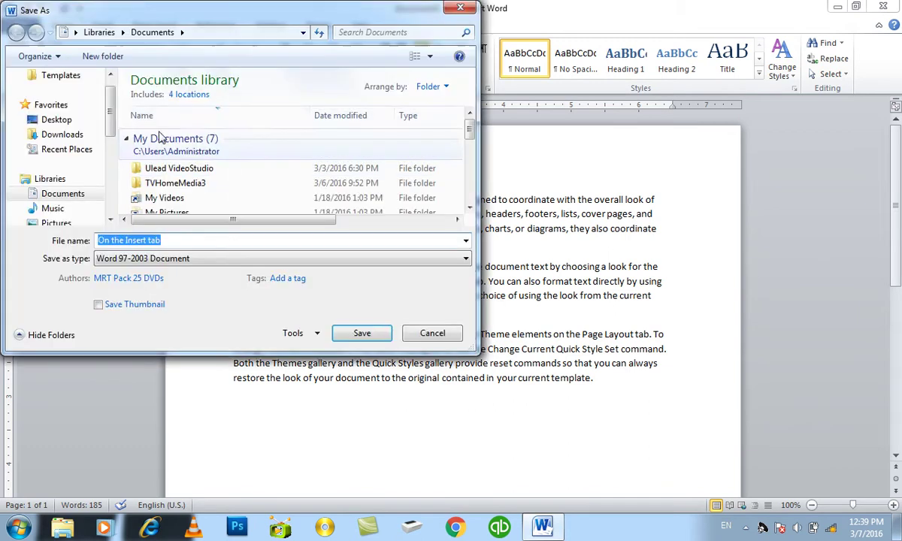
{"action": "left_click", "coordinate": [60, 119]}
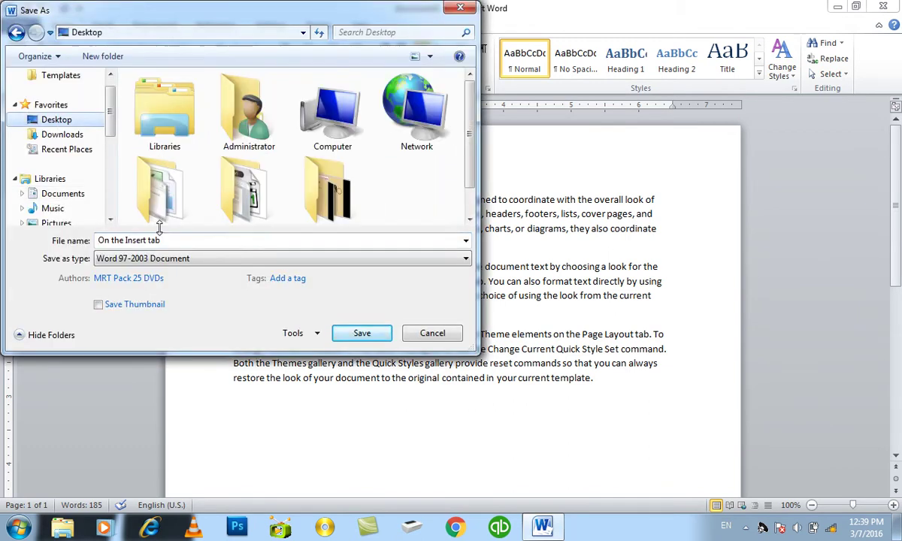
{"action": "left_click", "coordinate": [179, 239]}
{"action": "type", "text": "2003 fo"}
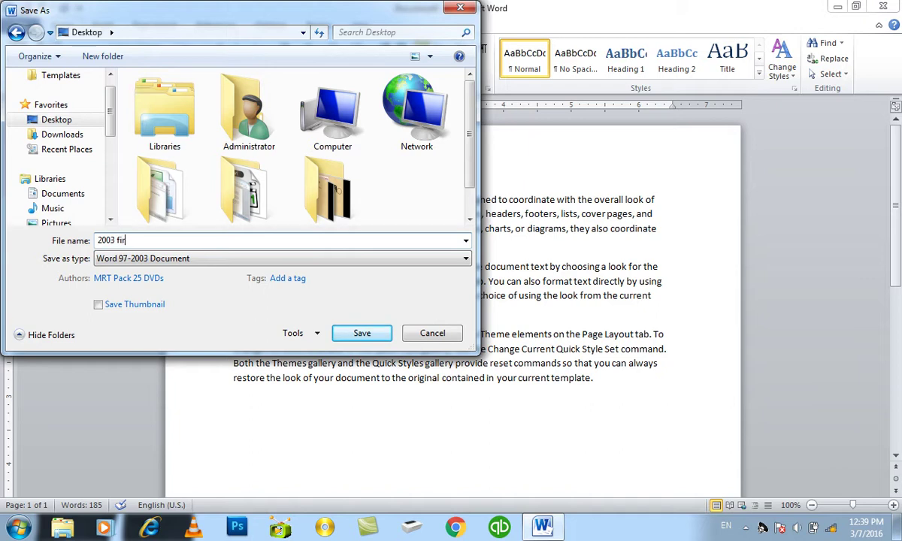
{"action": "type", "text": "rmat"}
{"action": "left_click", "coordinate": [355, 335]}
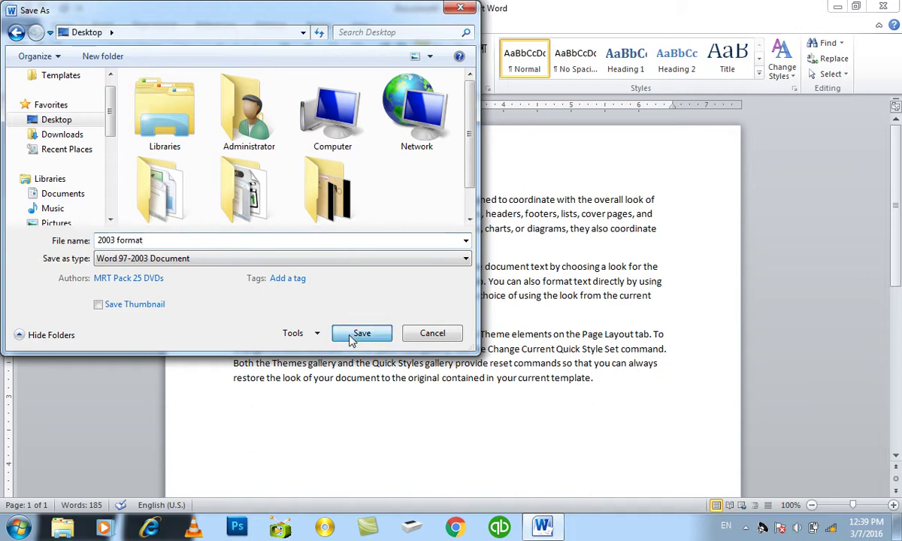
Check the '2003 format' file on the desktop and bring Word back up
{"action": "left_click", "coordinate": [541, 528]}
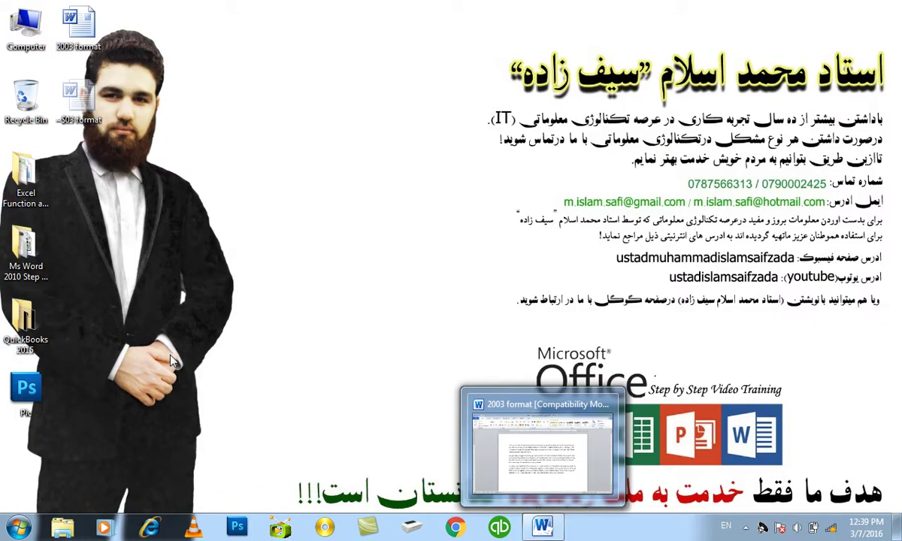
{"action": "left_click", "coordinate": [70, 41]}
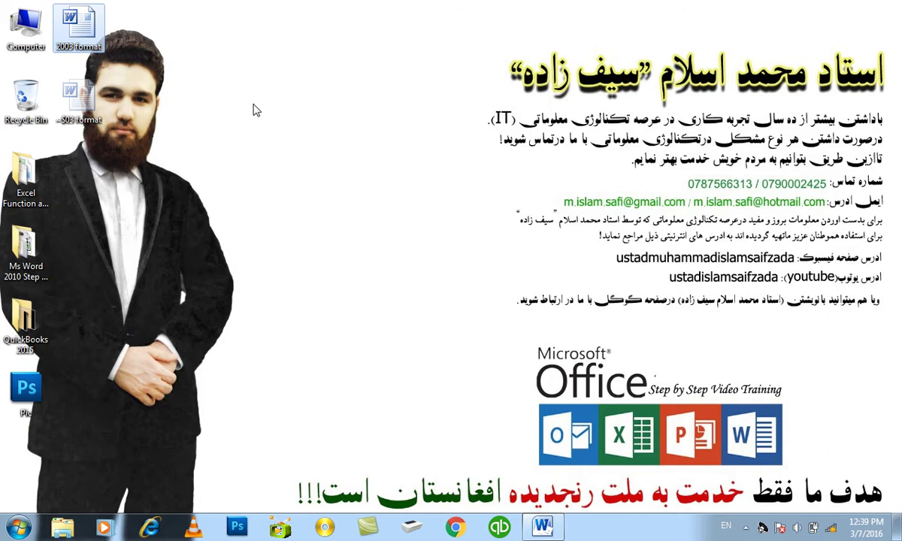
{"action": "left_click", "coordinate": [541, 528]}
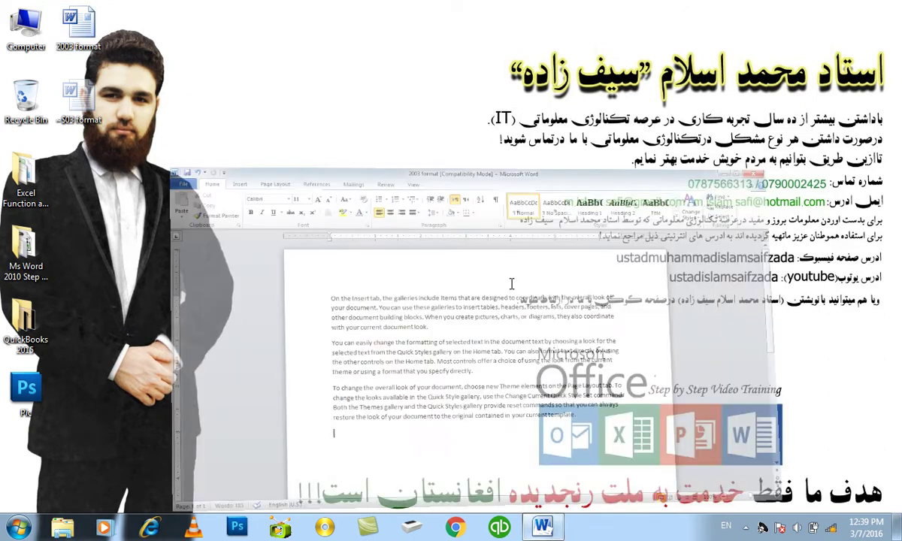
Save a Word 2010 Document copy named '2010 format', accepting the compatibility warning
{"action": "left_click", "coordinate": [15, 28]}
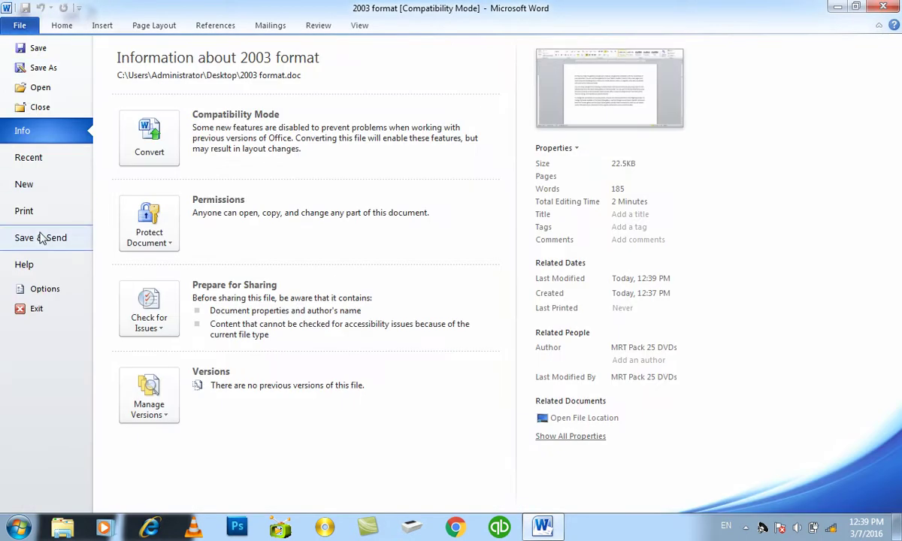
{"action": "left_click", "coordinate": [42, 237]}
{"action": "left_click", "coordinate": [162, 234]}
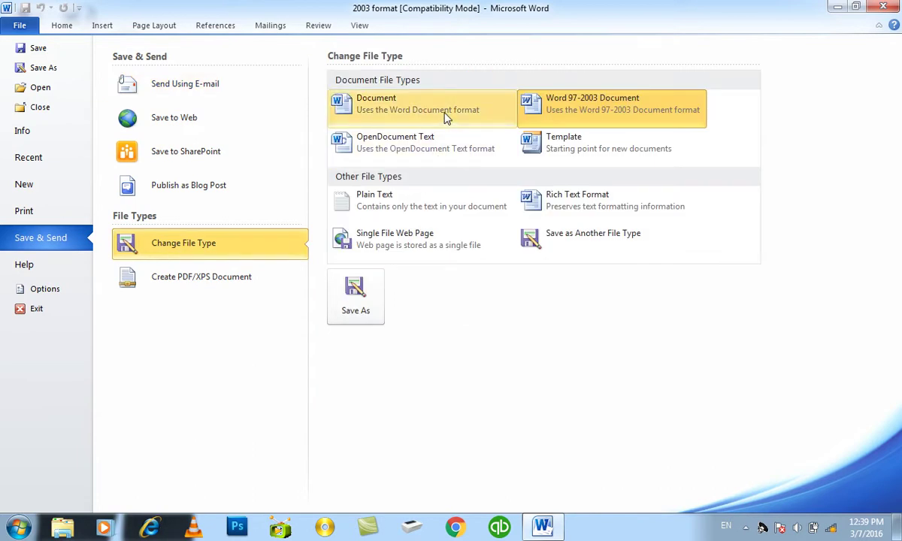
{"action": "left_click", "coordinate": [357, 297]}
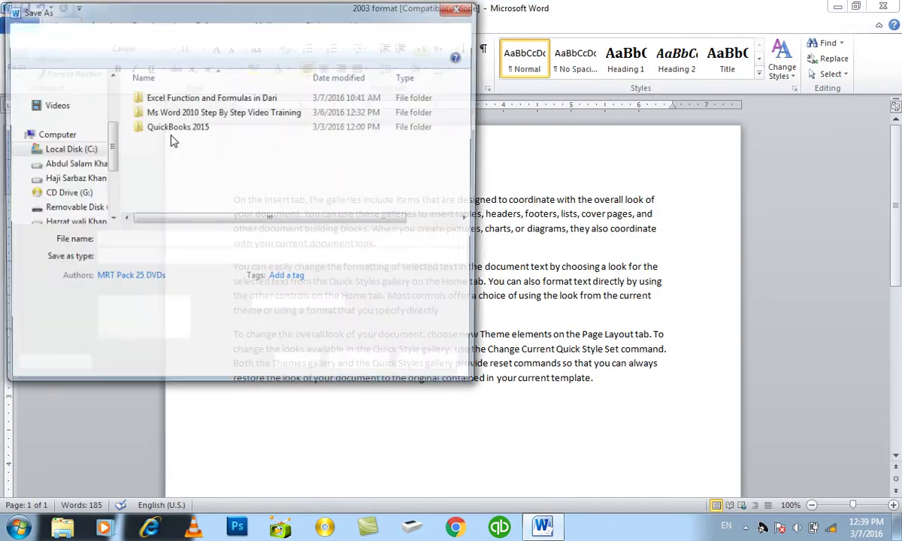
{"action": "type", "text": "2010 formayt"}
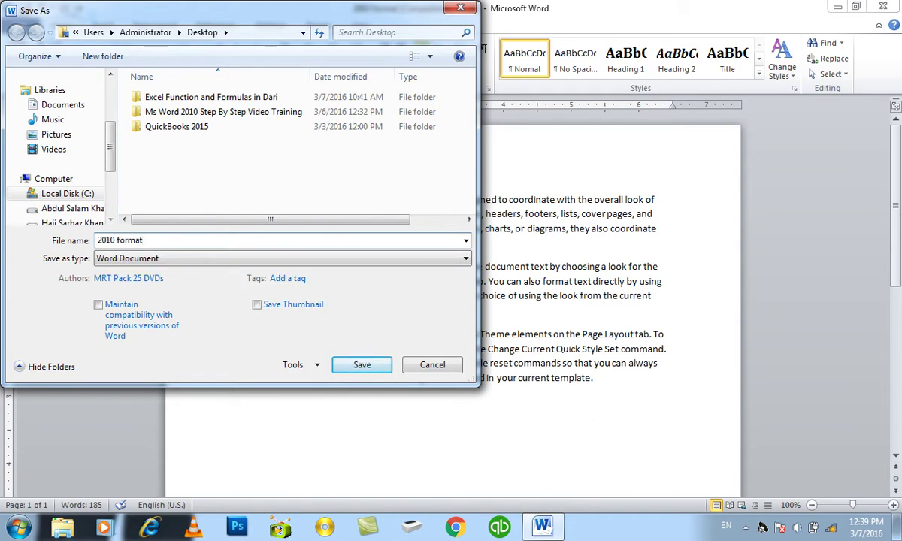
{"action": "left_click", "coordinate": [361, 364]}
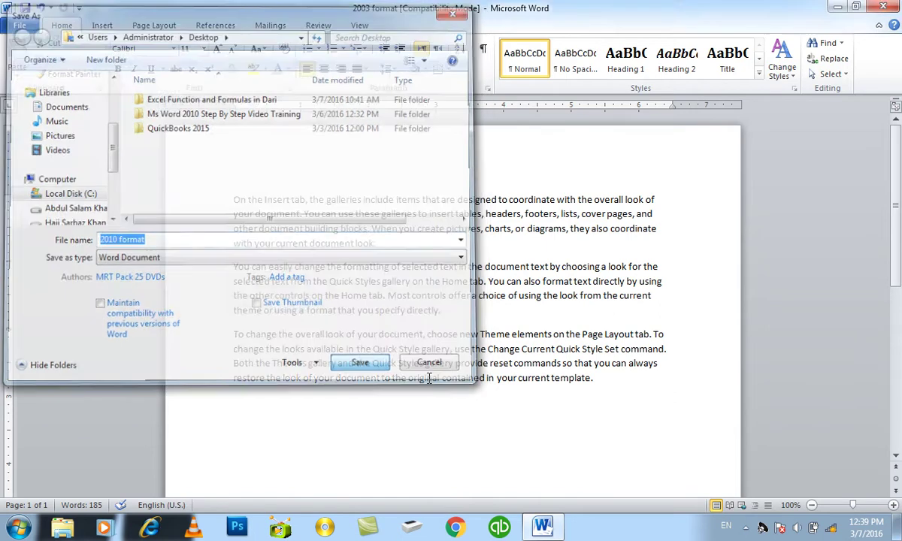
{"action": "left_click", "coordinate": [624, 294]}
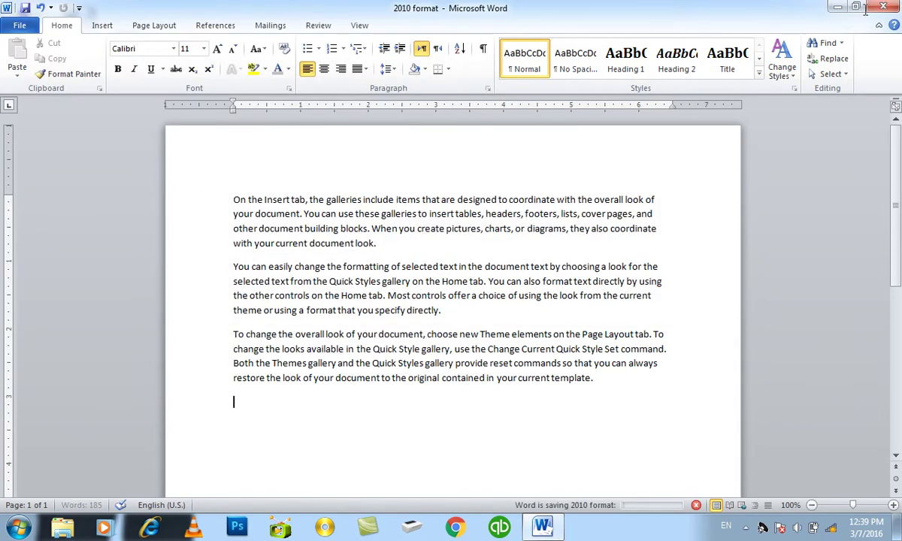
Close Word, then relaunch it with a blank Document1
{"action": "key", "text": "alt+F4"}
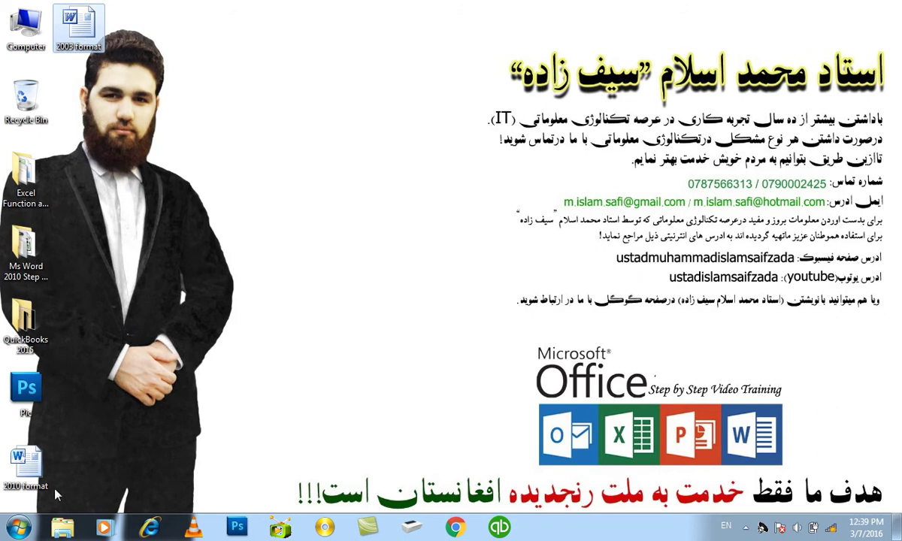
{"action": "left_click", "coordinate": [43, 458]}
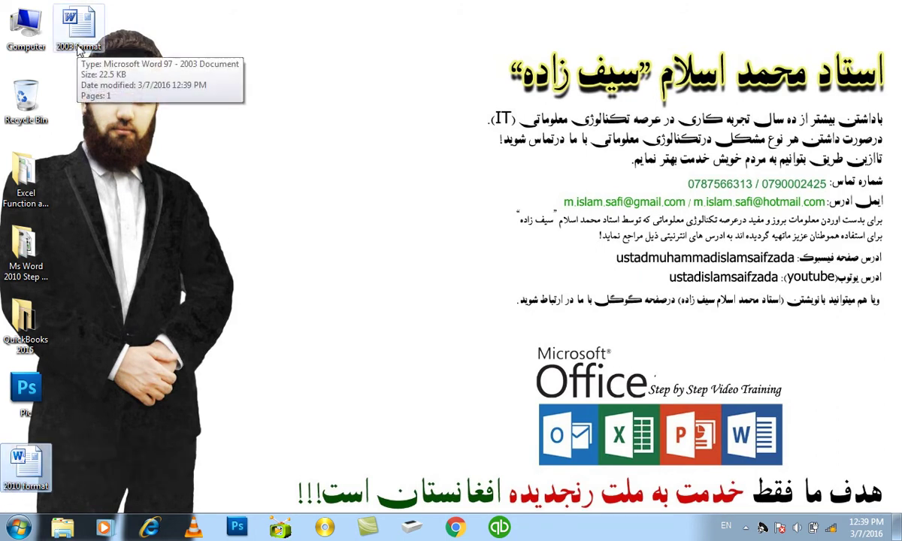
{"action": "left_click", "coordinate": [328, 117]}
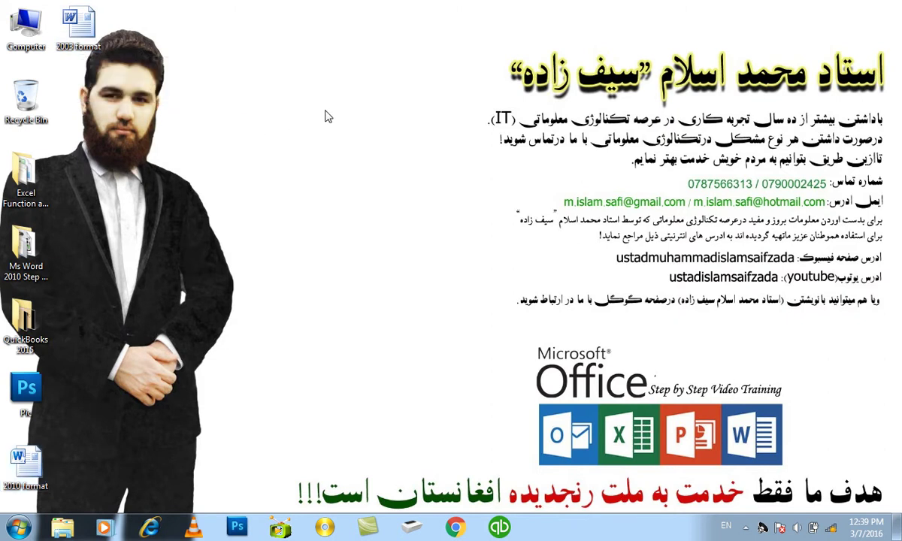
{"action": "key", "text": "super+r"}
{"action": "key", "text": "Return"}
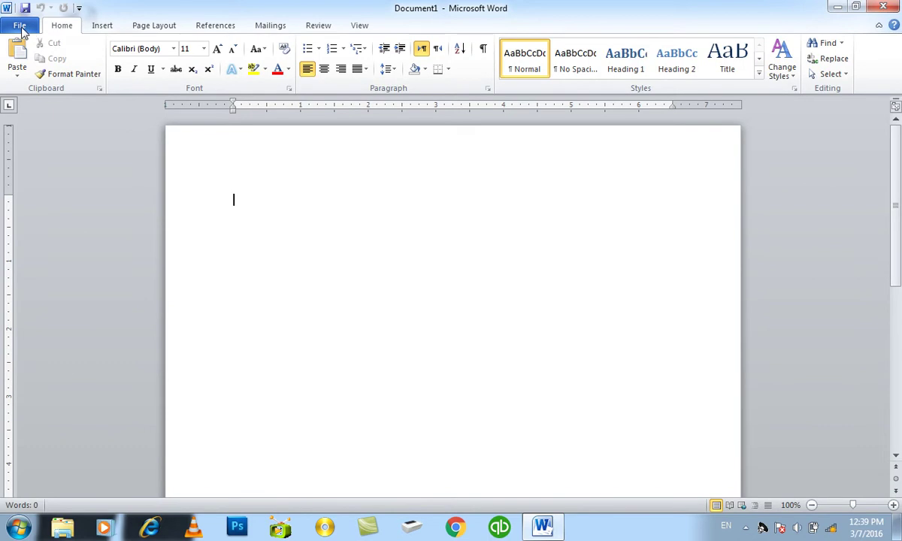
Fill the blank document with three =rand sample paragraphs
{"action": "left_click", "coordinate": [21, 27]}
{"action": "left_click", "coordinate": [34, 237]}
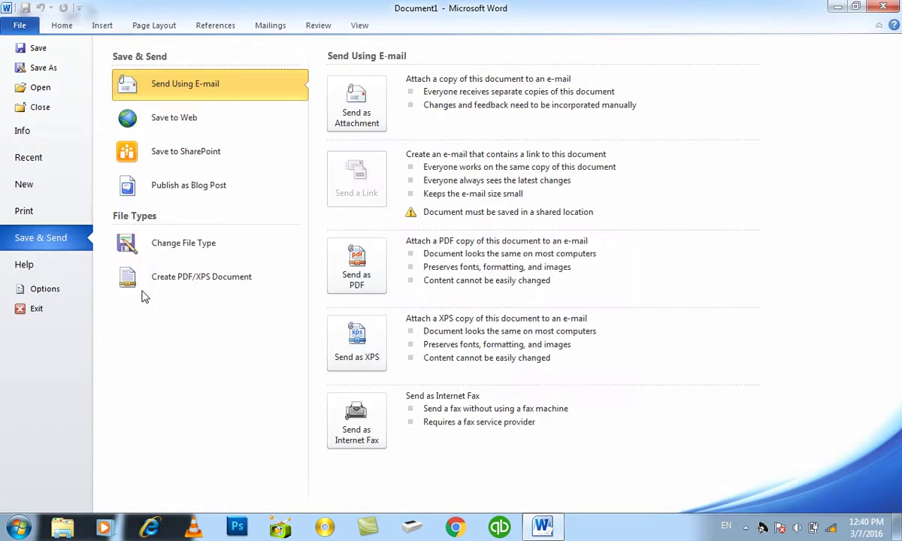
{"action": "key", "text": "Escape"}
{"action": "type", "text": "=rand"}
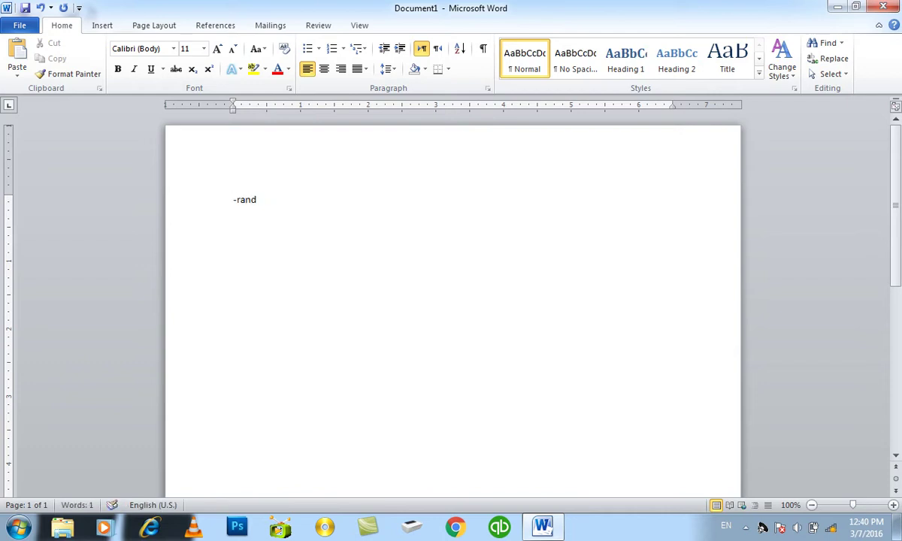
{"action": "key", "text": "BackSpace"}
{"action": "key", "text": "BackSpace"}
{"action": "type", "text": "=rand"}
{"action": "key", "text": "Return"}
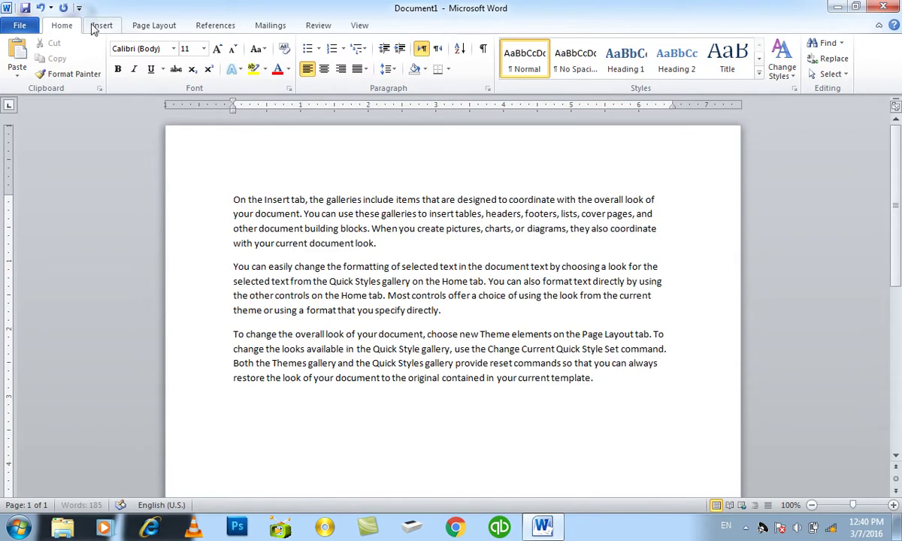
Insert the Chrysanthemum picture from Pictures > Sample Pictures below the text
{"action": "left_click", "coordinate": [102, 25]}
{"action": "left_click", "coordinate": [147, 57]}
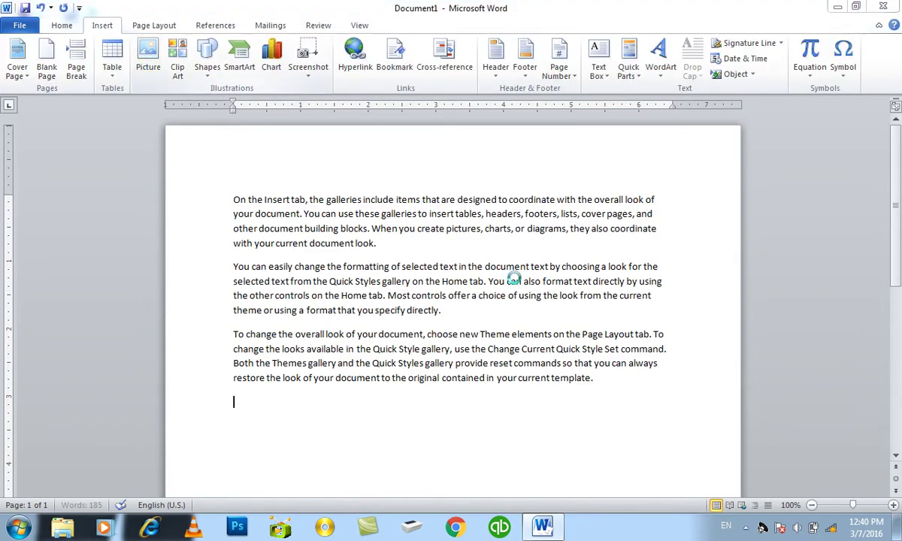
{"action": "mouse_move", "coordinate": [466, 308]}
{"action": "left_click", "coordinate": [481, 312]}
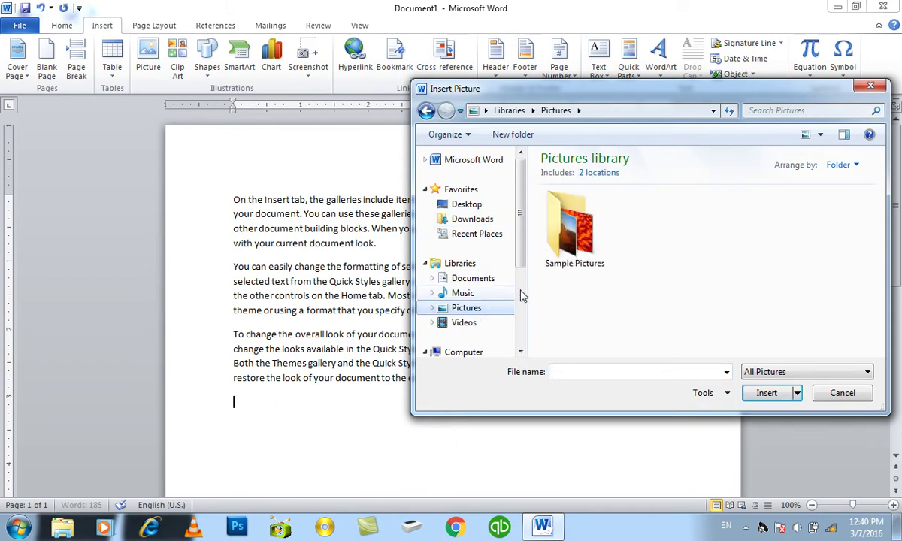
{"action": "double_click", "coordinate": [580, 248]}
{"action": "double_click", "coordinate": [580, 241]}
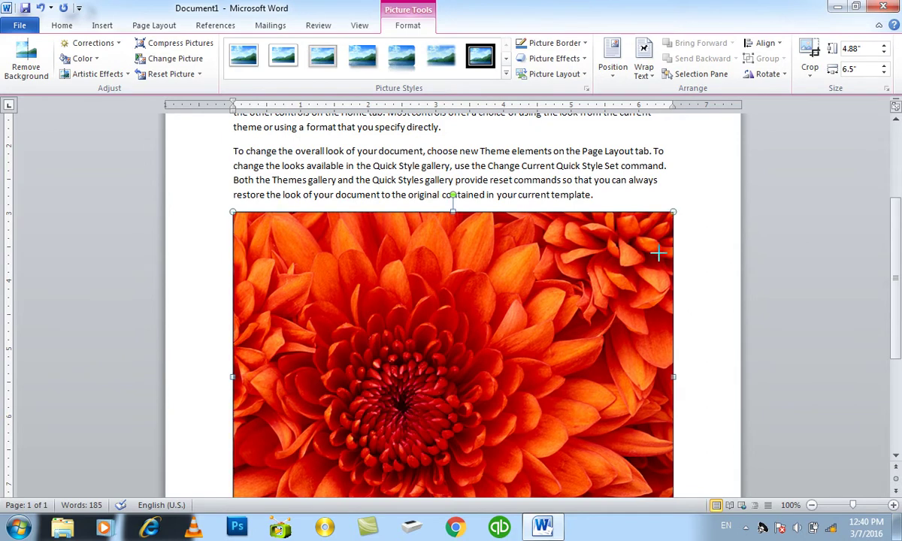
{"action": "scroll", "coordinate": [708, 248], "scroll_direction": "down", "scroll_amount": 1}
{"action": "scroll", "coordinate": [709, 248], "scroll_direction": "up", "scroll_amount": 5}
{"action": "left_click", "coordinate": [600, 161]}
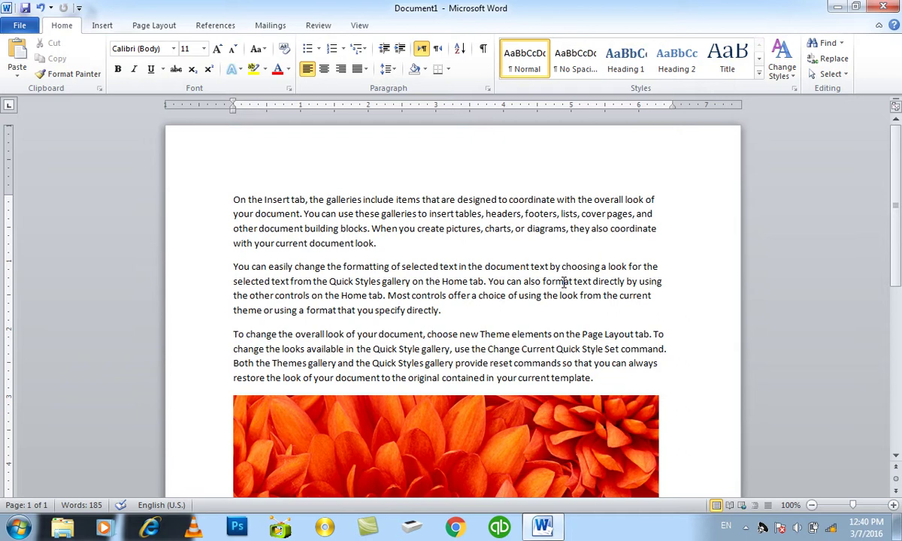
Create Document2 with =rand(11) sample text filling 13 pages, and open Save & Send
{"action": "key", "text": "ctrl+n"}
{"action": "type", "text": "=rand(11)"}
{"action": "key", "text": "Return"}
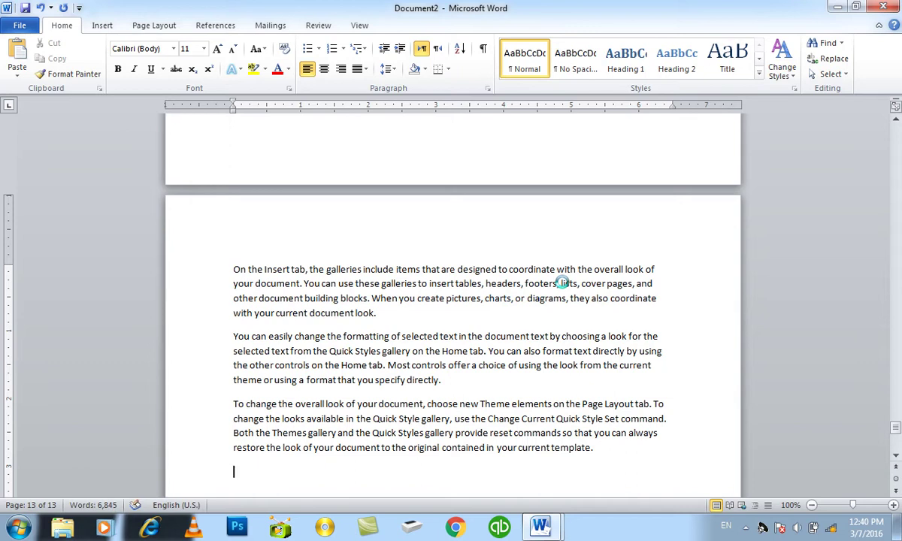
{"action": "left_click", "coordinate": [17, 25]}
{"action": "left_click", "coordinate": [26, 239]}
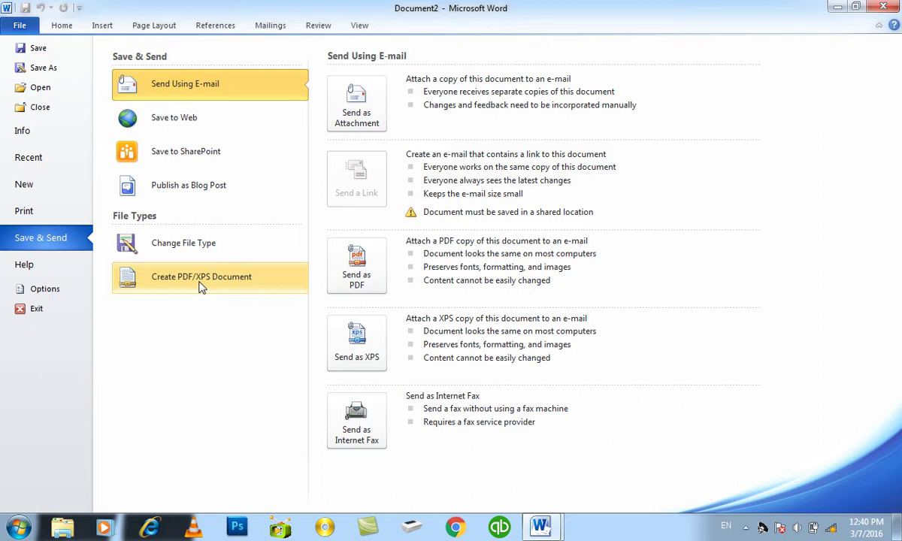
Publish Document2 to the Desktop as the PDF 'PDF Files'
{"action": "left_click", "coordinate": [201, 287]}
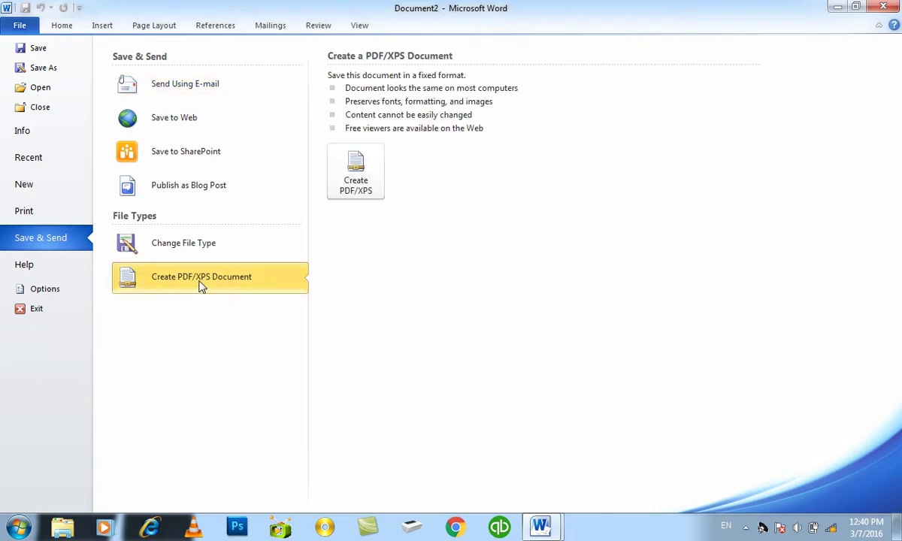
{"action": "left_click", "coordinate": [354, 169]}
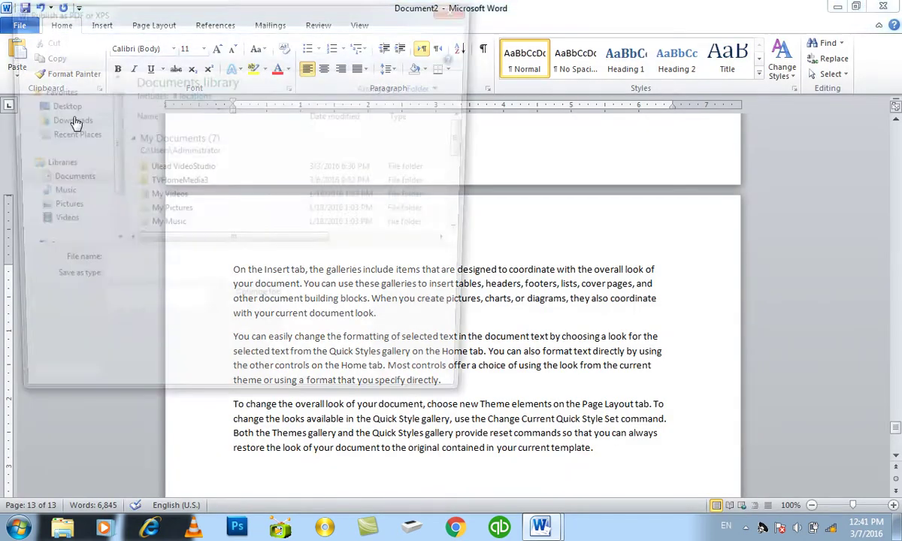
{"action": "left_click", "coordinate": [58, 126]}
{"action": "left_click", "coordinate": [170, 265]}
{"action": "type", "text": "PDFles"}
{"action": "key", "text": "Return"}
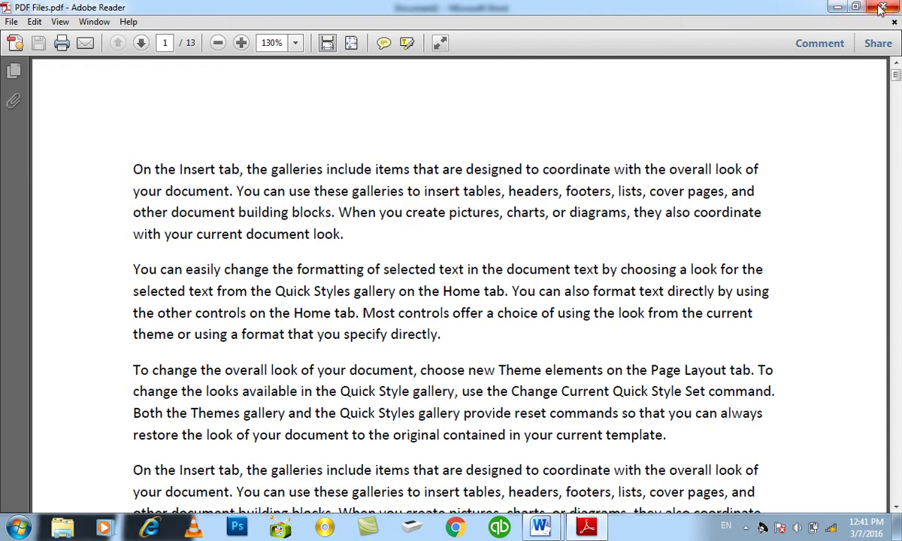
Reopen PDF Files.pdf from the Desktop to check it, then close Adobe Reader and return to Document2
{"action": "left_click", "coordinate": [839, 8]}
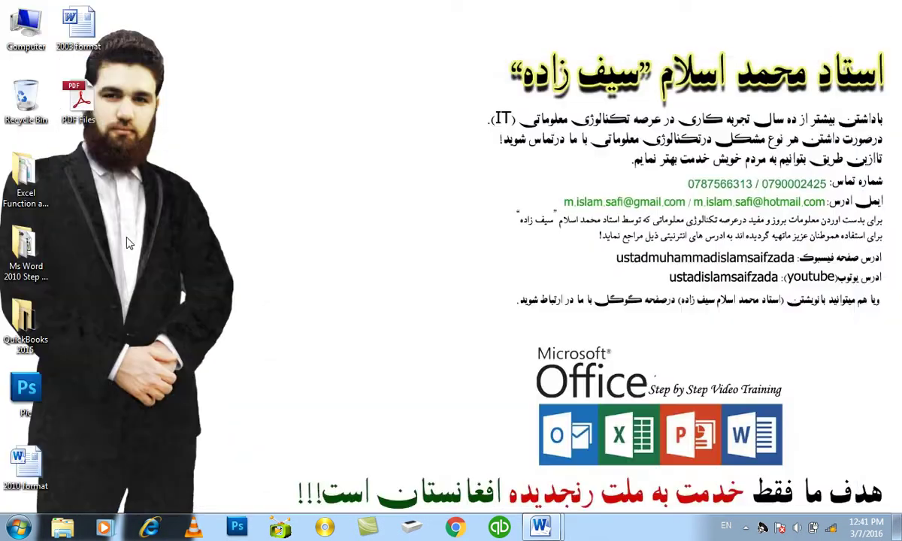
{"action": "double_click", "coordinate": [89, 109]}
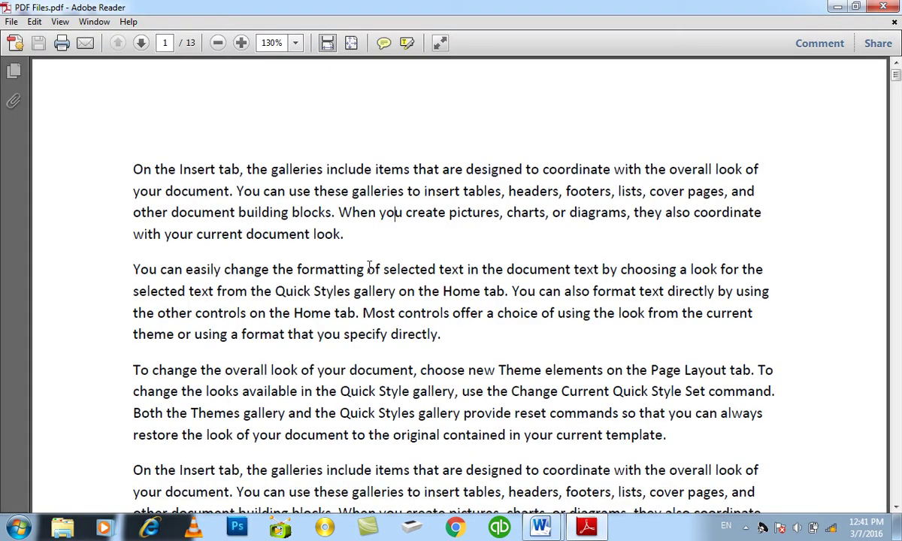
{"action": "double_click", "coordinate": [535, 270]}
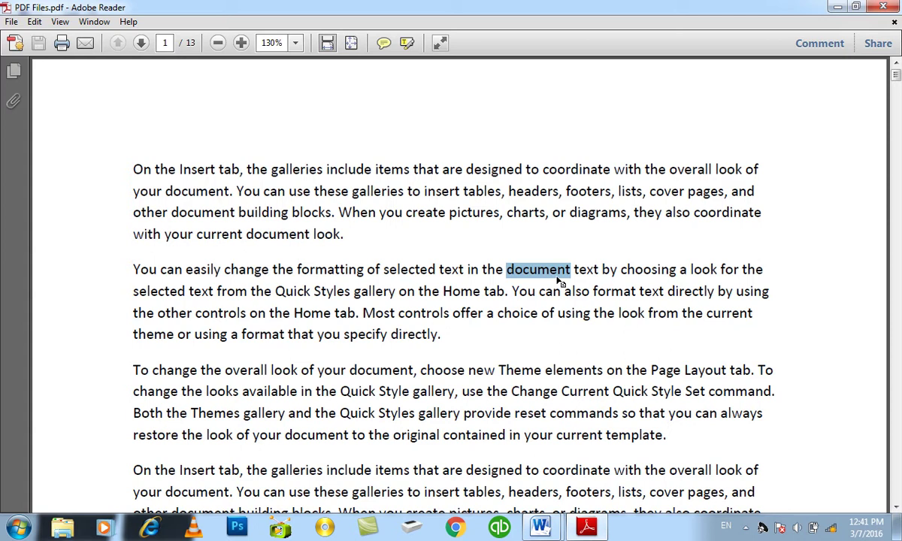
{"action": "left_click", "coordinate": [569, 256]}
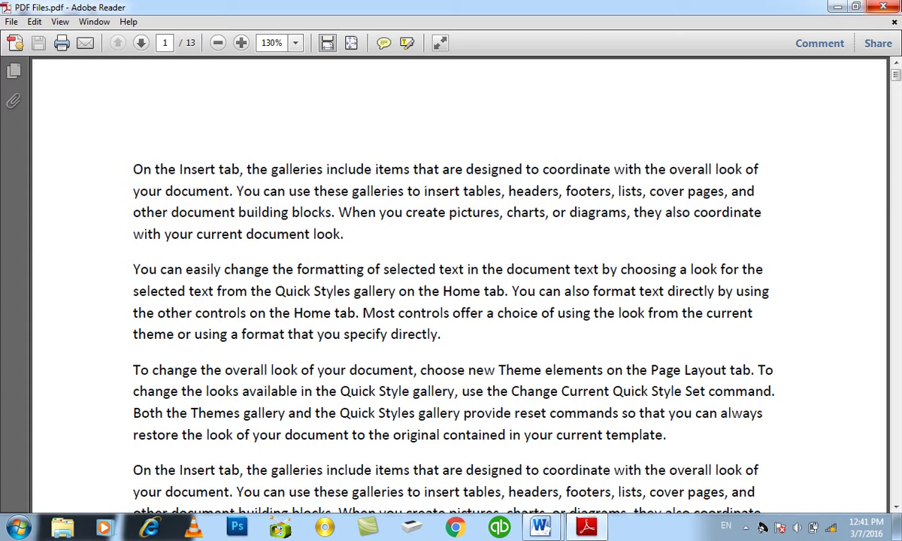
{"action": "left_click", "coordinate": [883, 8]}
{"action": "mouse_move", "coordinate": [540, 527]}
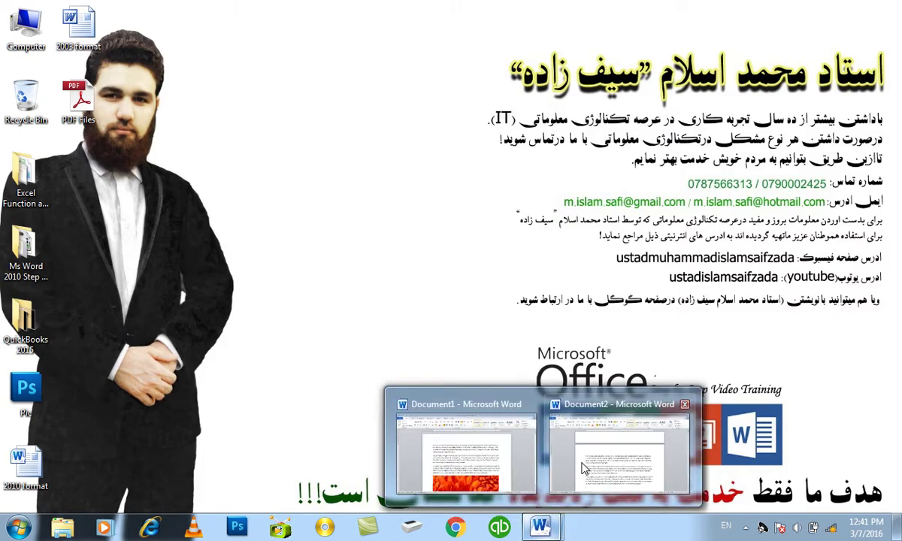
{"action": "left_click", "coordinate": [582, 468]}
Close Document2 without saving, save Document1 as 'Word Files', then minimise Word and launch Photoshop
{"action": "key", "text": "alt+F4"}
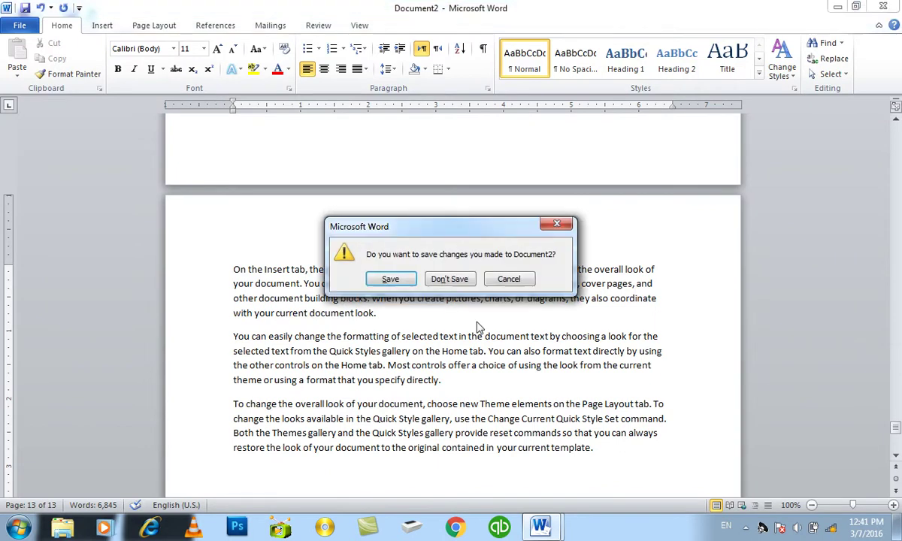
{"action": "left_click", "coordinate": [448, 279]}
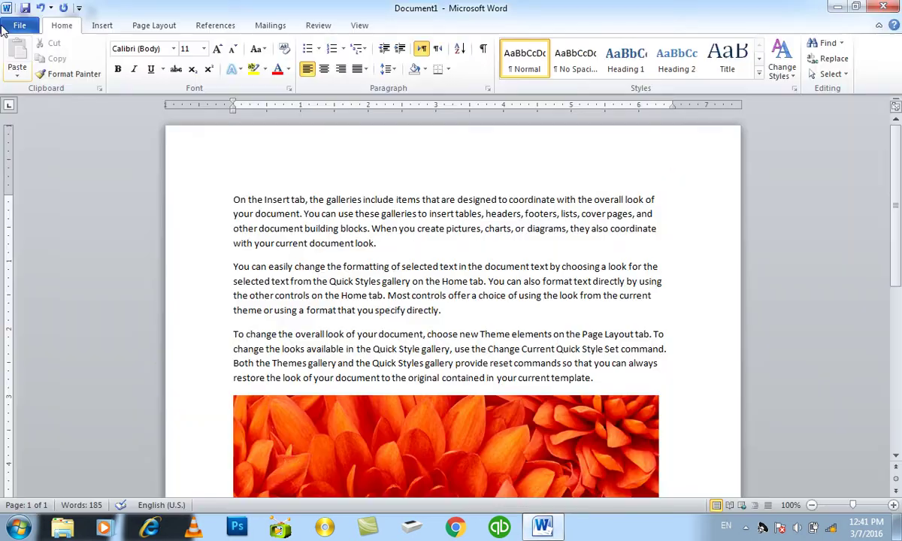
{"action": "left_click", "coordinate": [19, 28]}
{"action": "left_click", "coordinate": [38, 65]}
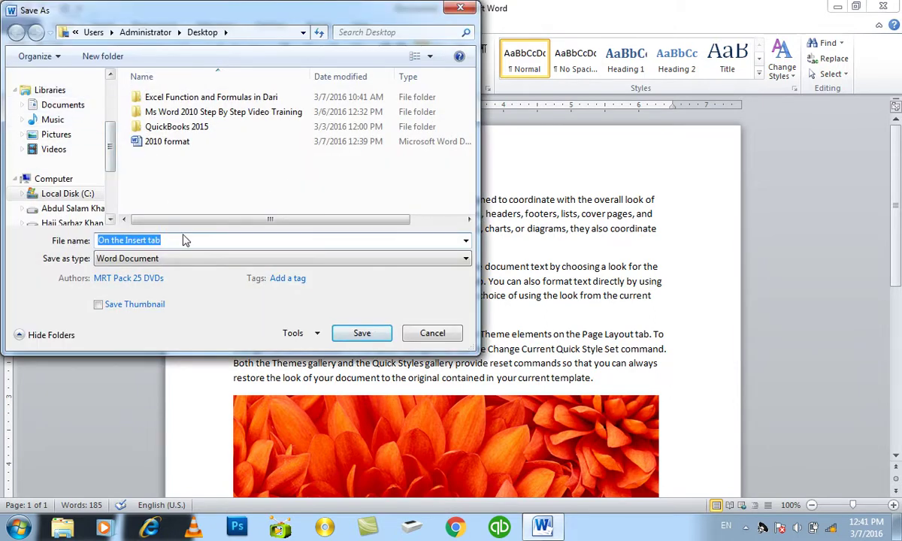
{"action": "type", "text": "Wo"}
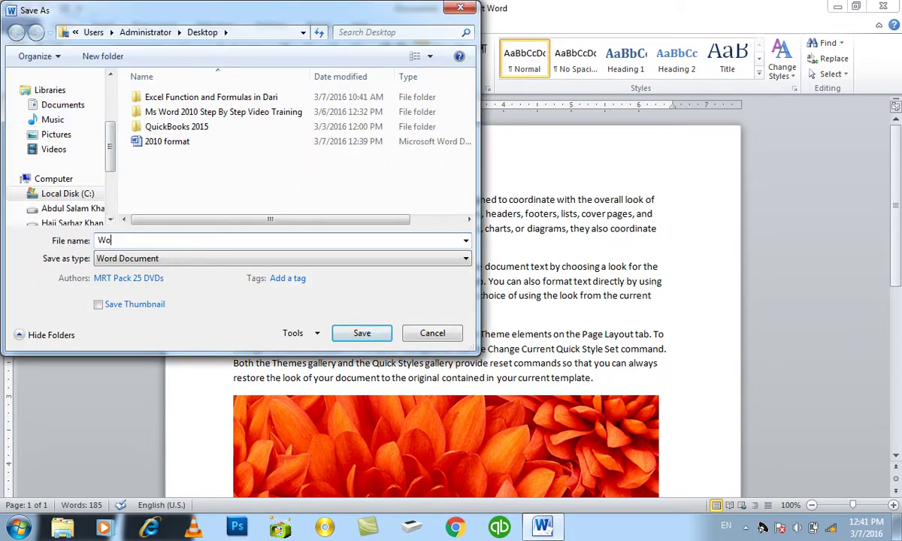
{"action": "type", "text": "les"}
{"action": "key", "text": "Return"}
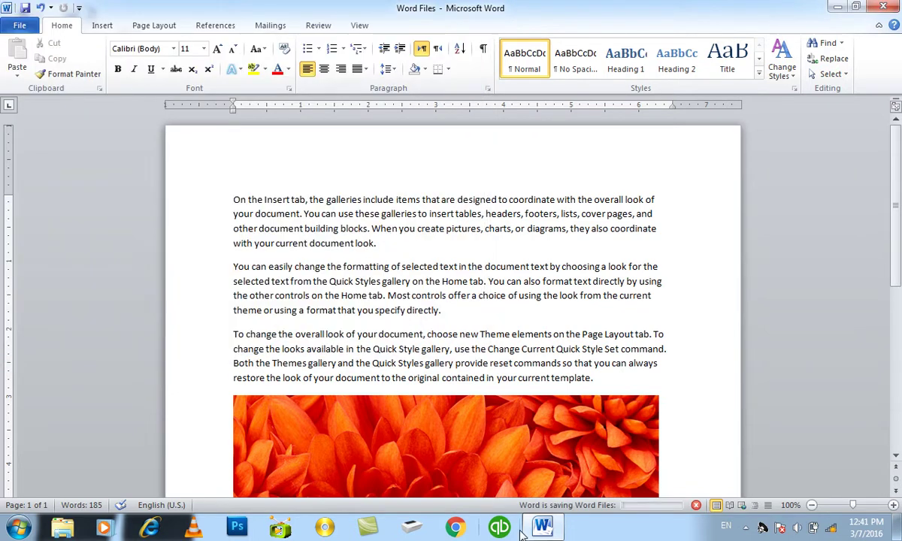
{"action": "left_click", "coordinate": [544, 528]}
{"action": "left_click", "coordinate": [251, 530]}
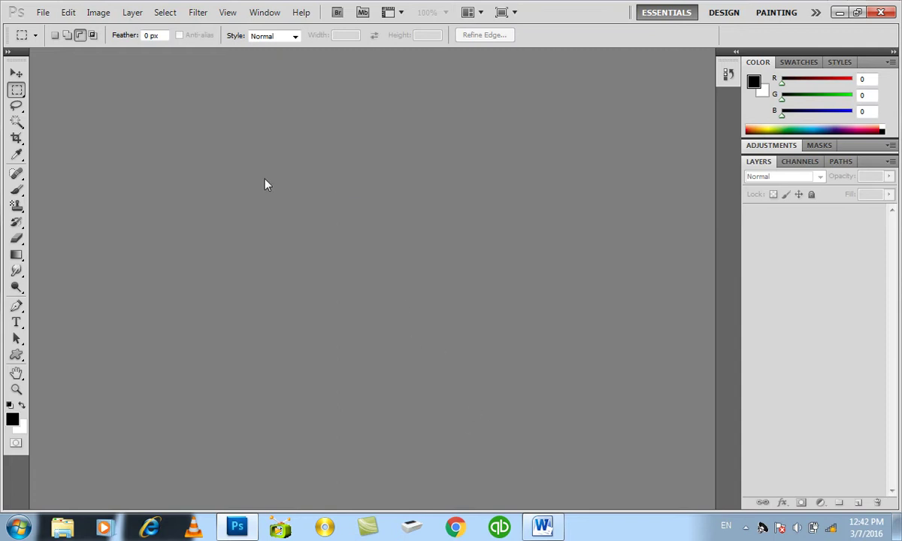
Try opening Word Files in Photoshop via Open As, dismiss the file-in-use error, and return to Word
{"action": "left_click", "coordinate": [42, 12]}
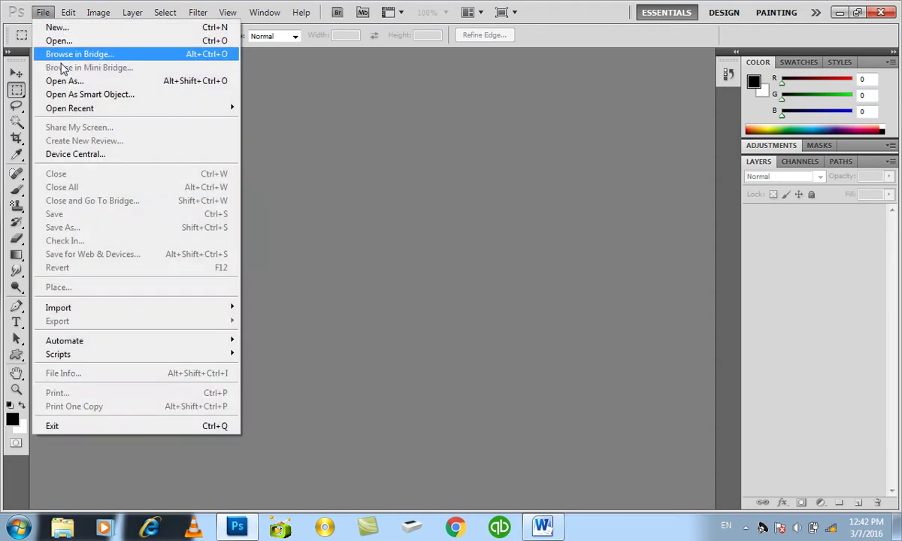
{"action": "left_click", "coordinate": [68, 81]}
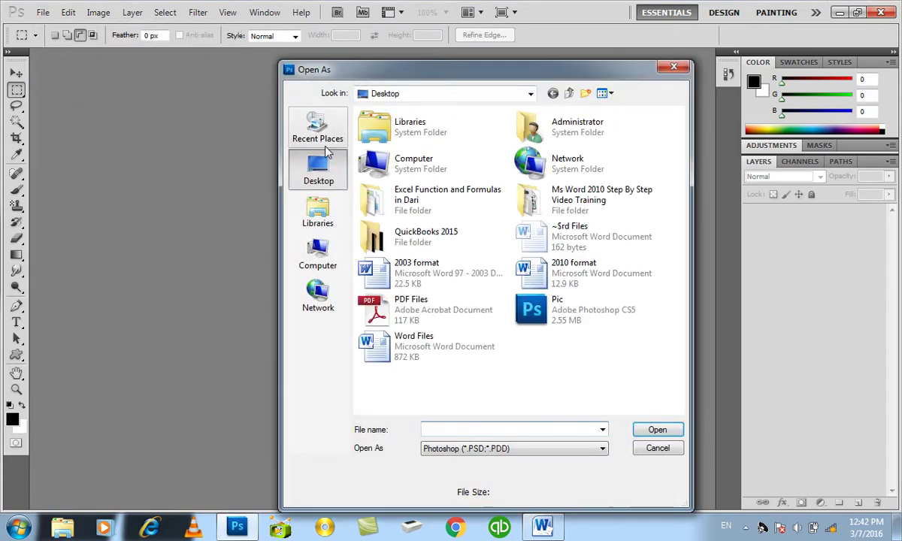
{"action": "left_click", "coordinate": [387, 334]}
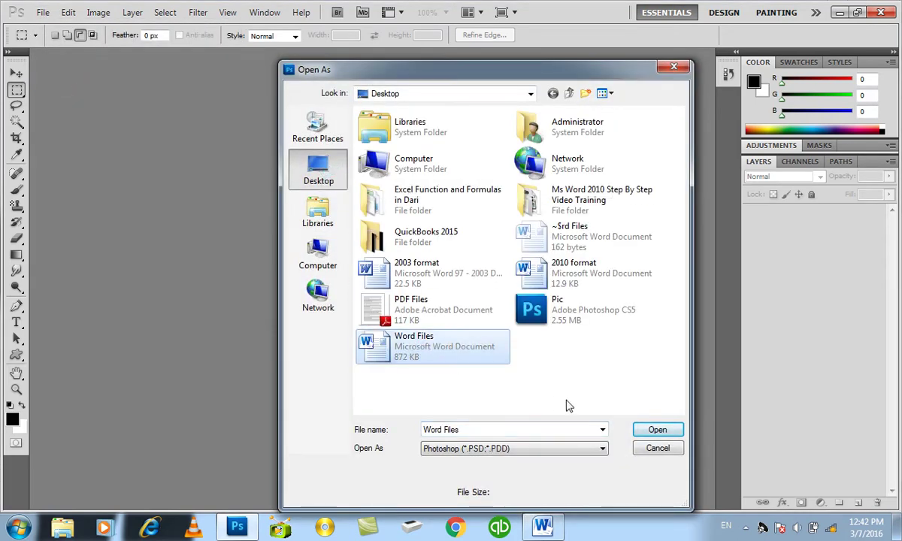
{"action": "left_click", "coordinate": [644, 430]}
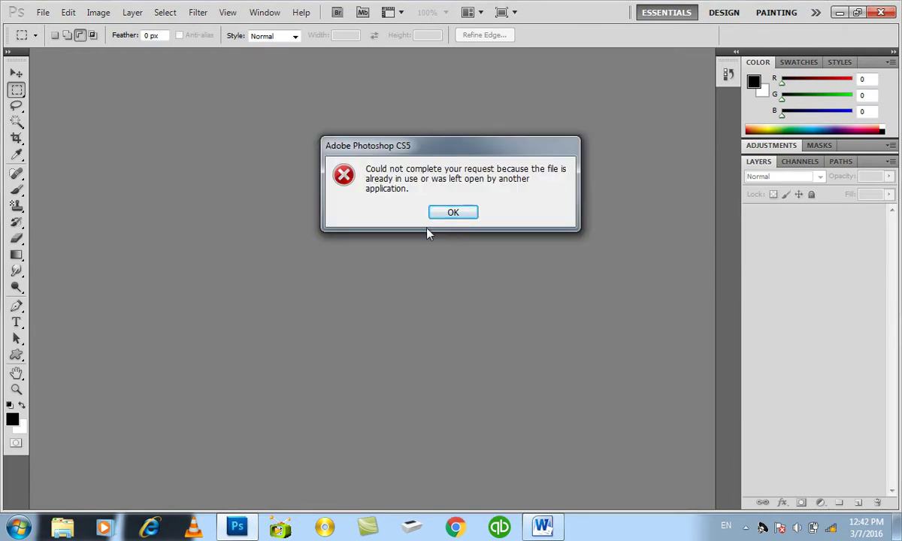
{"action": "left_click", "coordinate": [453, 213]}
{"action": "left_click", "coordinate": [543, 526]}
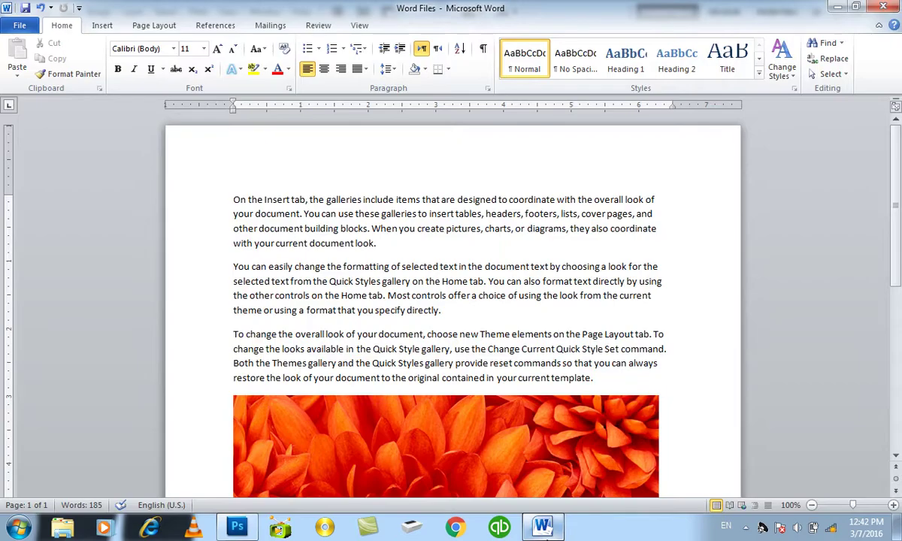
Publish Word Files as Word Files.pdf on the Desktop, then close it in Adobe Reader
{"action": "left_click", "coordinate": [20, 25]}
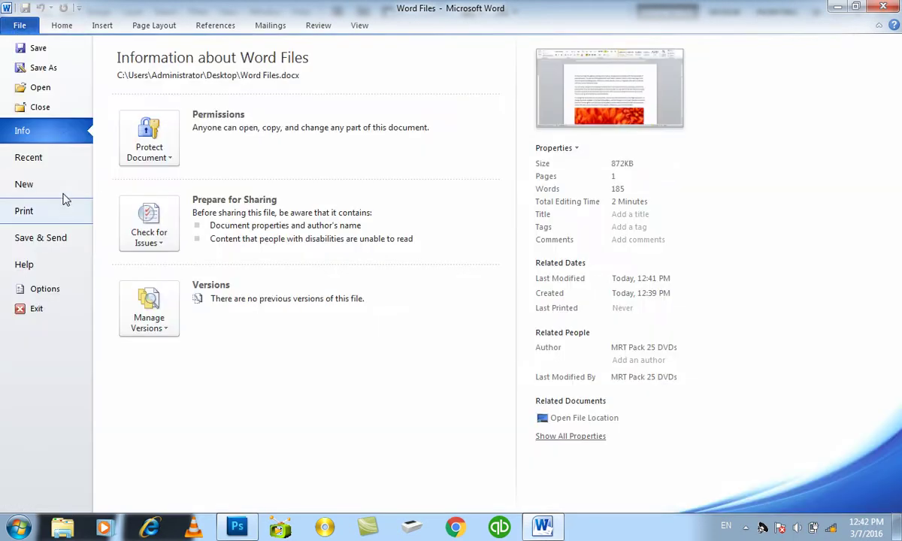
{"action": "left_click", "coordinate": [60, 240]}
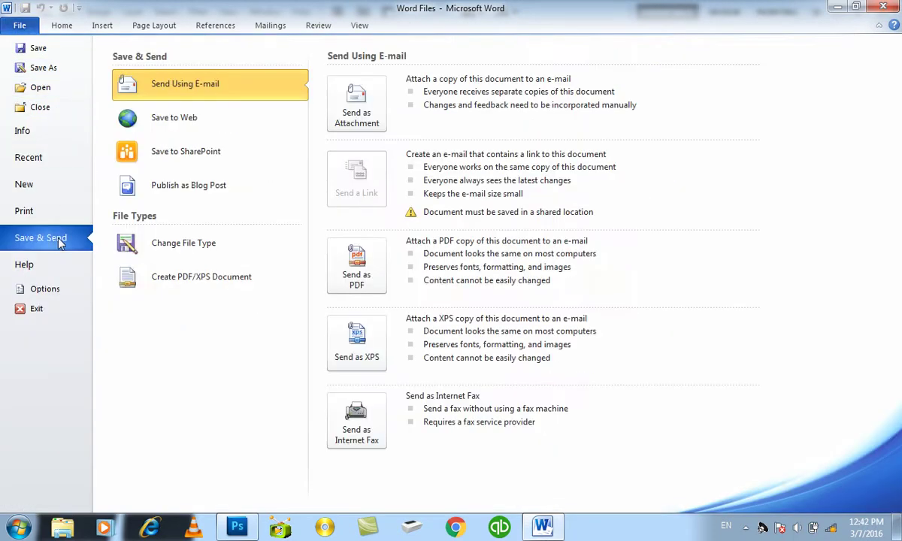
{"action": "left_click", "coordinate": [181, 278]}
{"action": "left_click", "coordinate": [350, 194]}
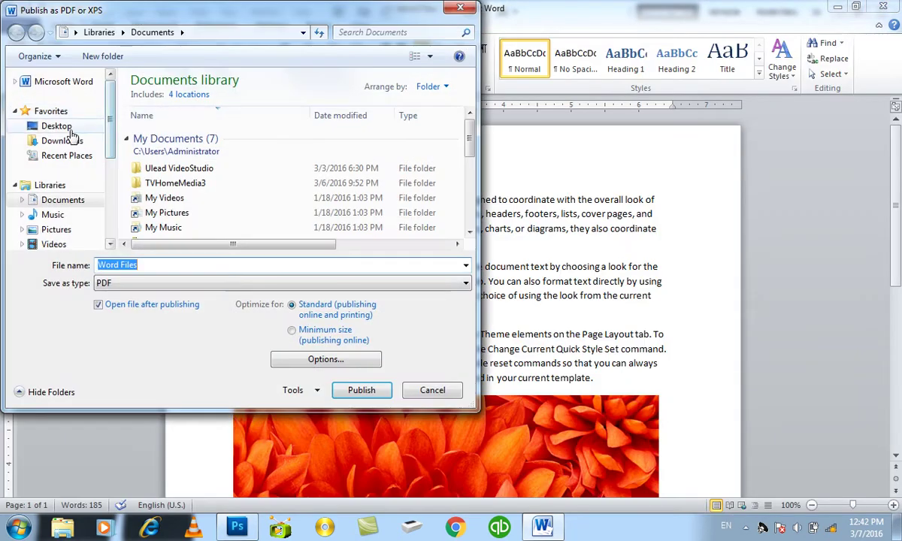
{"action": "left_click", "coordinate": [56, 125]}
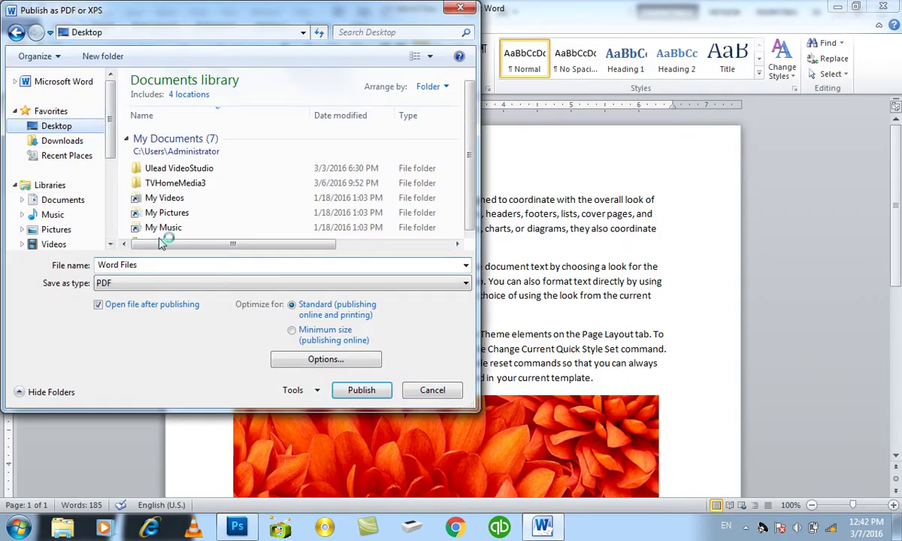
{"action": "left_click", "coordinate": [376, 392]}
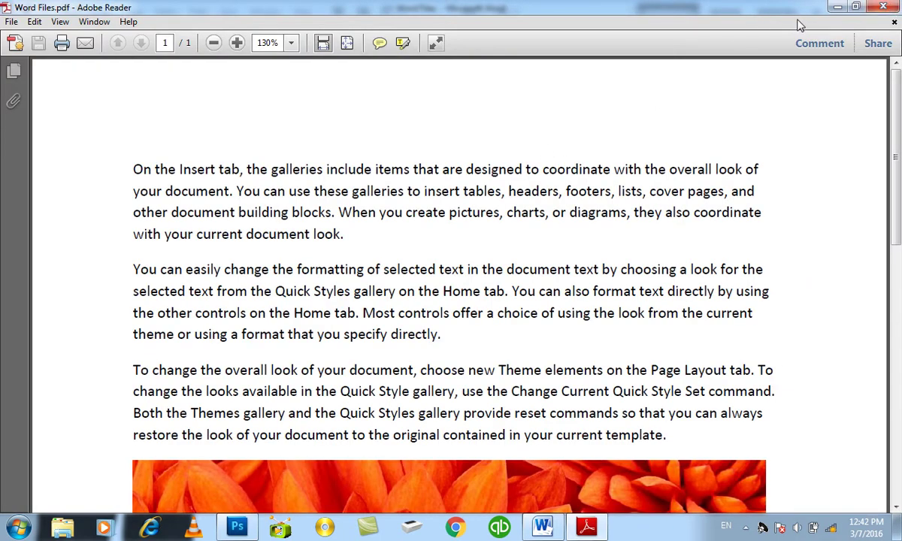
{"action": "key", "text": "ctrl+q"}
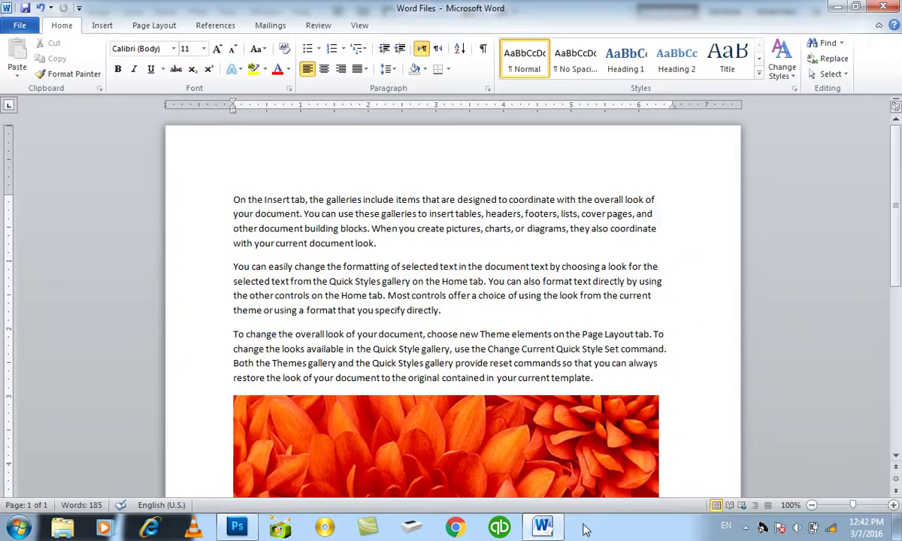
Close Word and import the Word Files PDF page into Photoshop as an image
{"action": "left_click", "coordinate": [883, 7]}
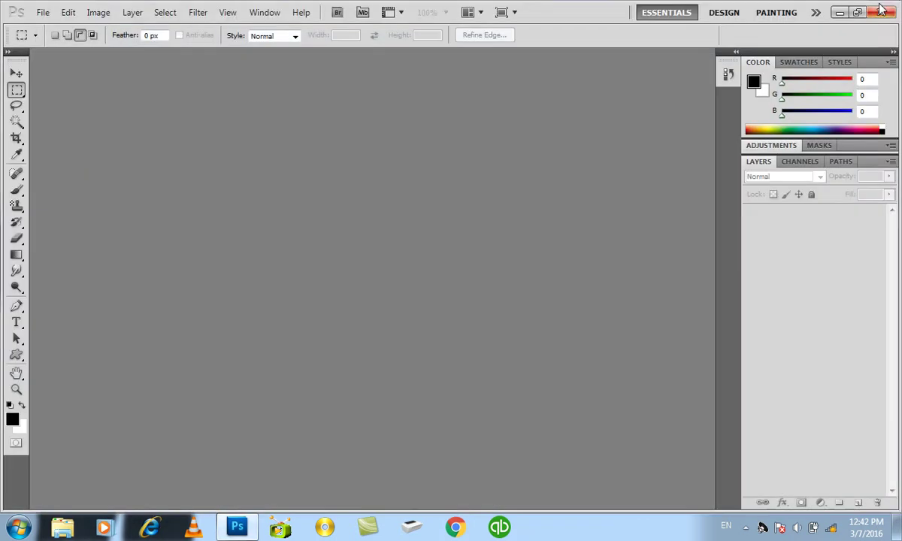
{"action": "double_click", "coordinate": [479, 195]}
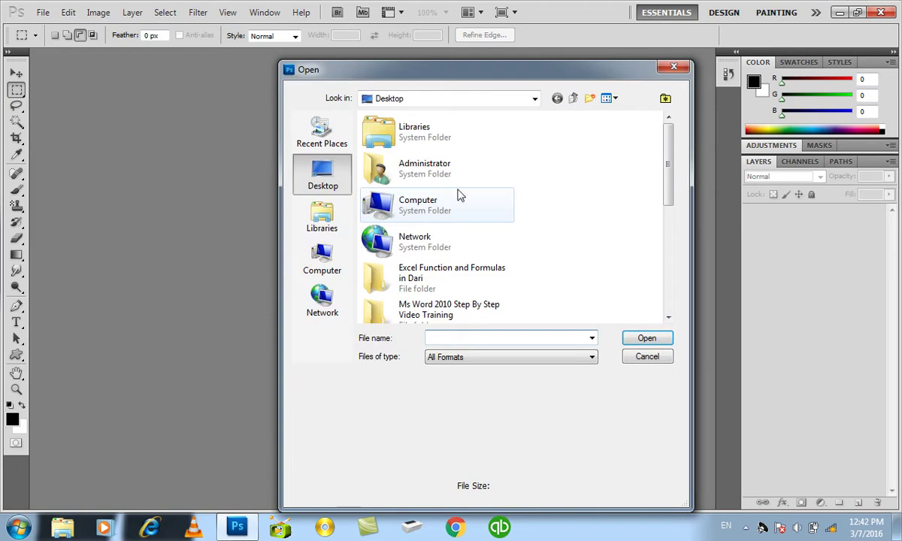
{"action": "mouse_move", "coordinate": [662, 189]}
{"action": "left_mouse_down"}
{"action": "mouse_move", "coordinate": [673, 250]}
{"action": "mouse_move", "coordinate": [629, 302]}
{"action": "left_mouse_up"}
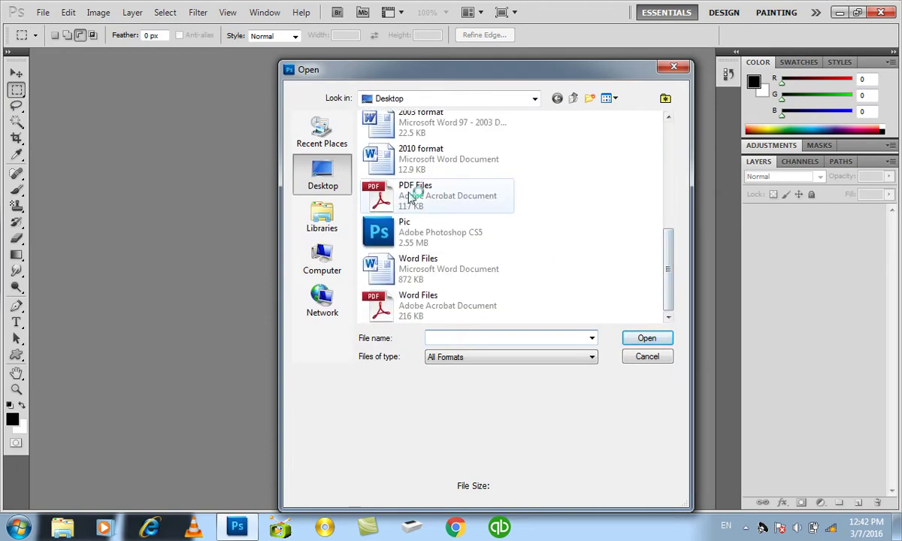
{"action": "left_click", "coordinate": [424, 300]}
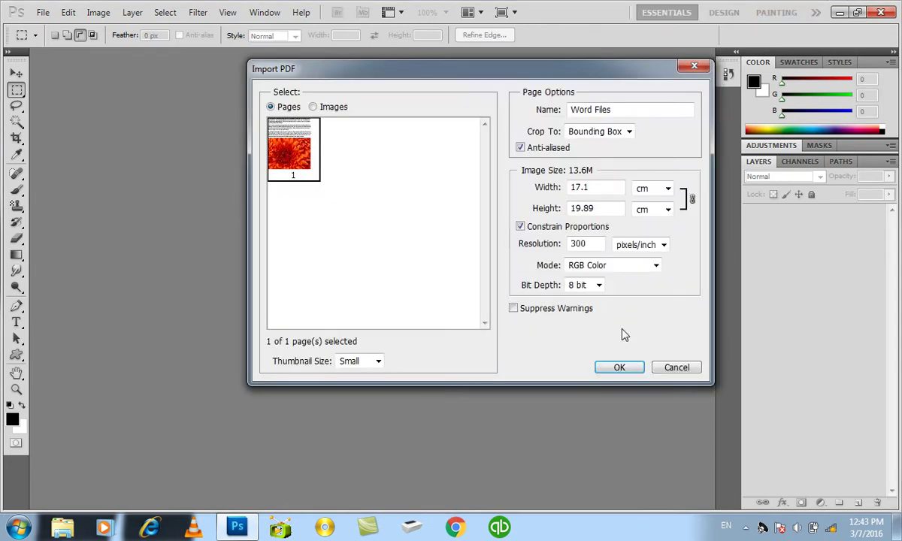
{"action": "left_click", "coordinate": [624, 368]}
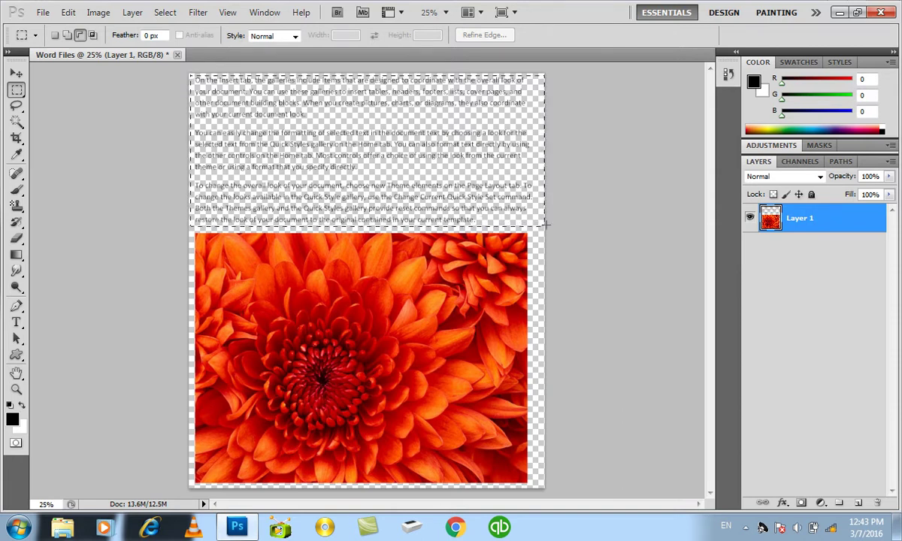
Erase the text block above the flower photo and clear the selection
{"action": "left_click_drag", "start_coordinate": [448, 206], "coordinate": [535, 214]}
{"action": "key", "text": "Delete"}
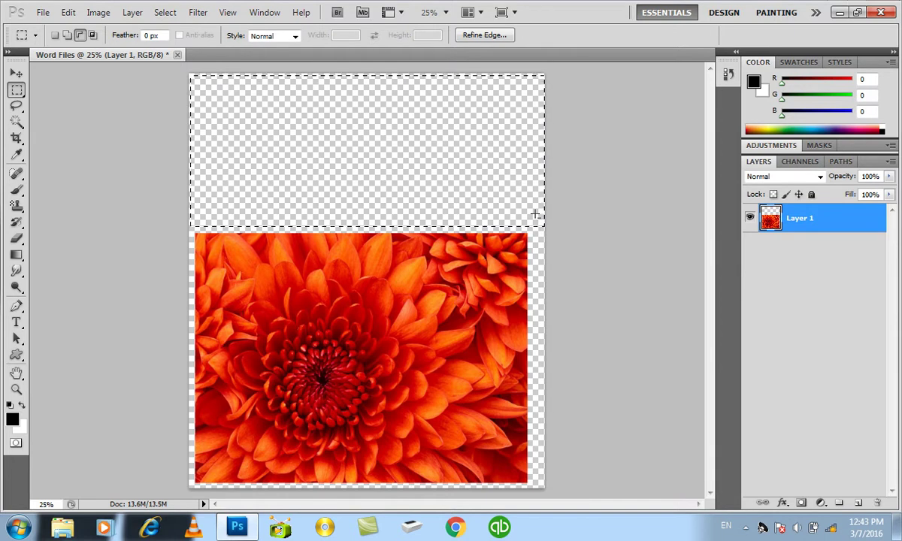
{"action": "left_click", "coordinate": [502, 207]}
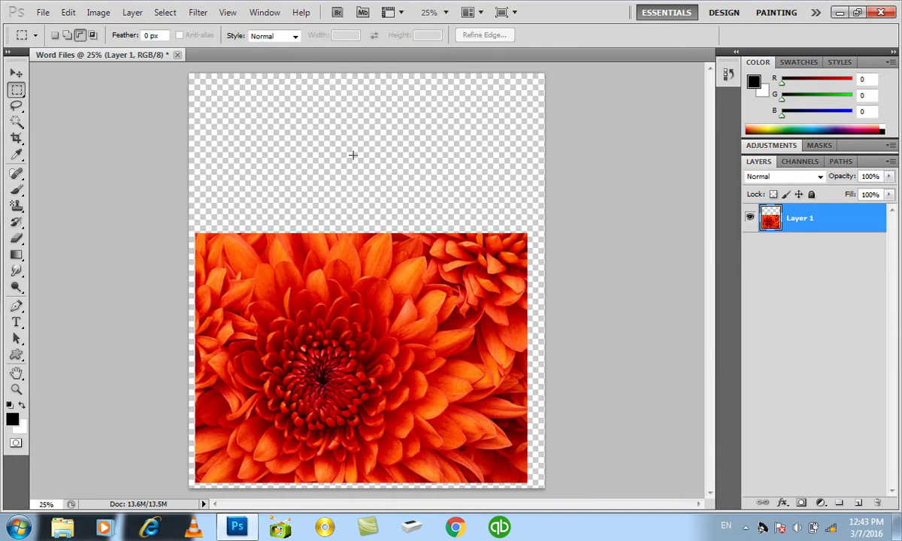
Move the flower photo to the top of the page and select its inner rectangle
{"action": "left_click", "coordinate": [16, 73]}
{"action": "mouse_move", "coordinate": [325, 326]}
{"action": "left_mouse_down"}
{"action": "mouse_move", "coordinate": [336, 278]}
{"action": "mouse_move", "coordinate": [325, 209]}
{"action": "left_mouse_up"}
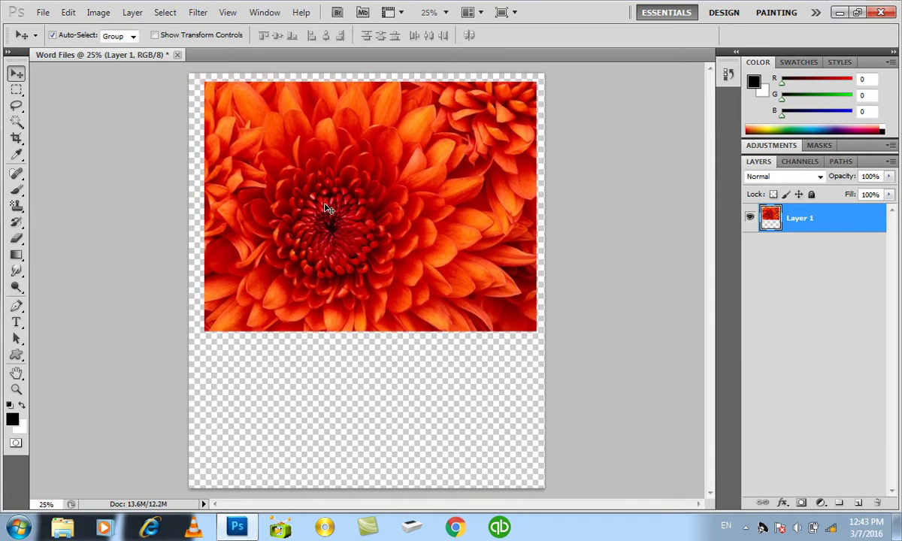
{"action": "left_click", "coordinate": [17, 90]}
{"action": "left_click_drag", "start_coordinate": [214, 89], "coordinate": [365, 259]}
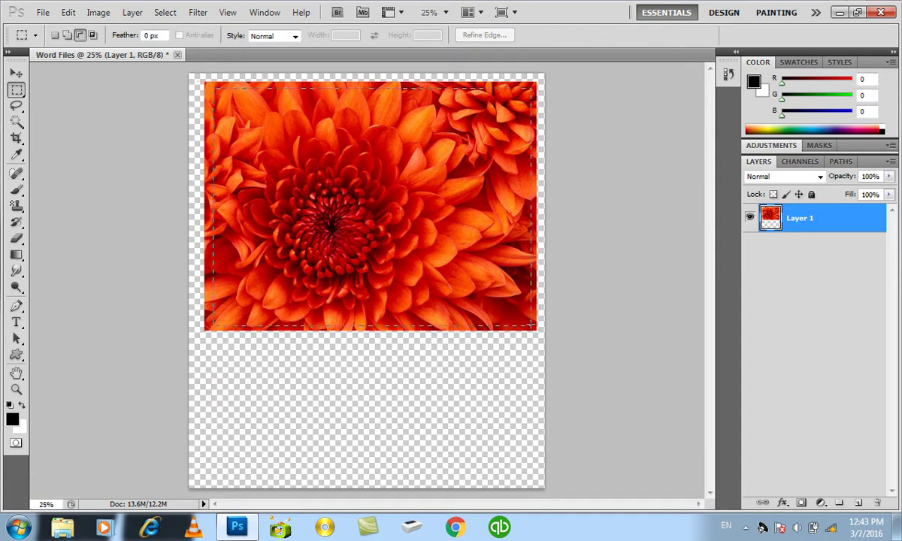
{"action": "left_click_drag", "start_coordinate": [531, 325], "coordinate": [529, 325]}
Erase the flower's centre to leave a frame and shift the frame slightly down
{"action": "key", "text": "Delete"}
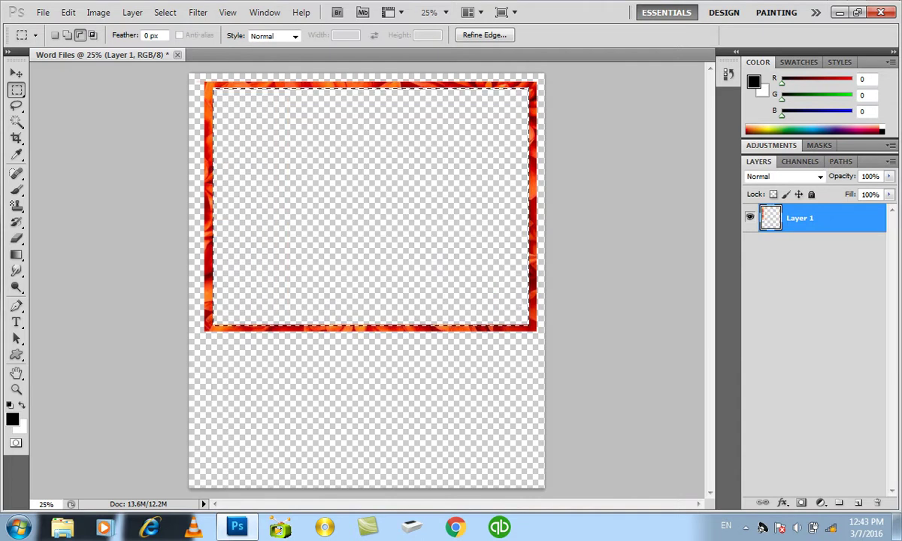
{"action": "left_click", "coordinate": [16, 73]}
{"action": "key", "text": "ctrl+d"}
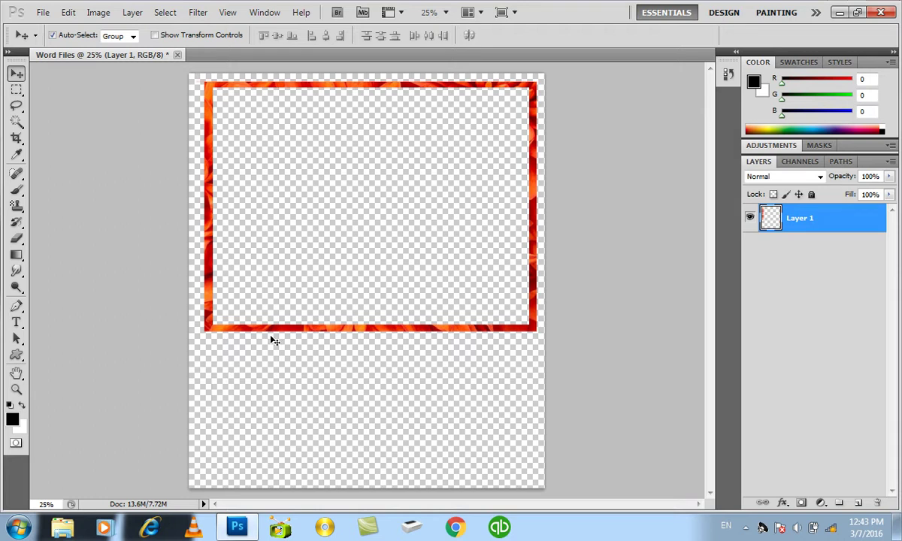
{"action": "left_click_drag", "start_coordinate": [281, 330], "coordinate": [278, 382]}
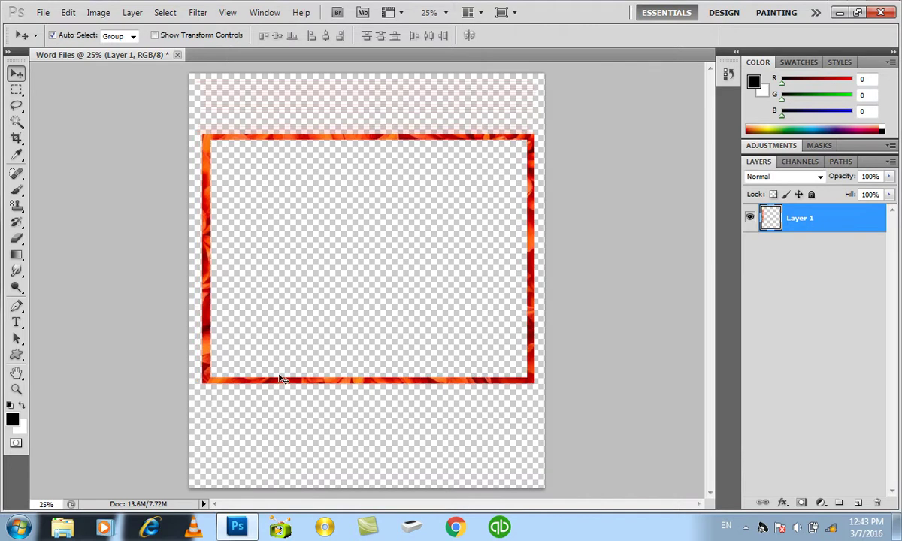
Stretch the red frame taller and slightly wider to nearly fill the canvas, then quit Photoshop
{"action": "key", "text": "ctrl+t"}
{"action": "left_click_drag", "start_coordinate": [368, 135], "coordinate": [368, 80]}
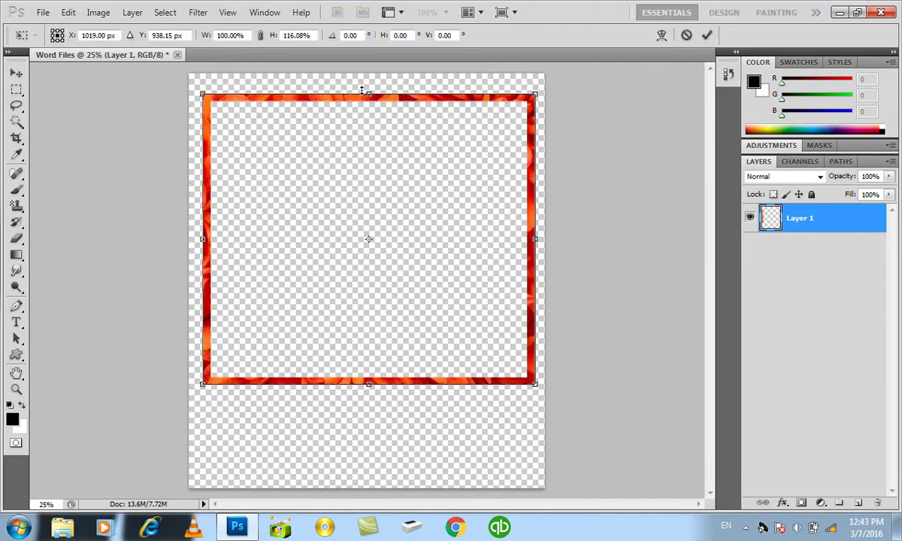
{"action": "left_click_drag", "start_coordinate": [368, 382], "coordinate": [359, 479]}
{"action": "left_click_drag", "start_coordinate": [207, 280], "coordinate": [198, 279]}
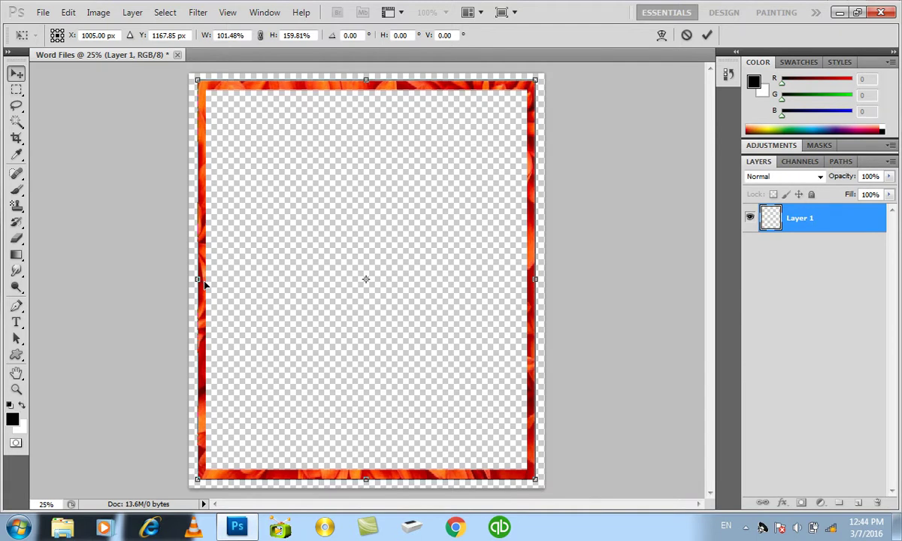
{"action": "key", "text": "Return"}
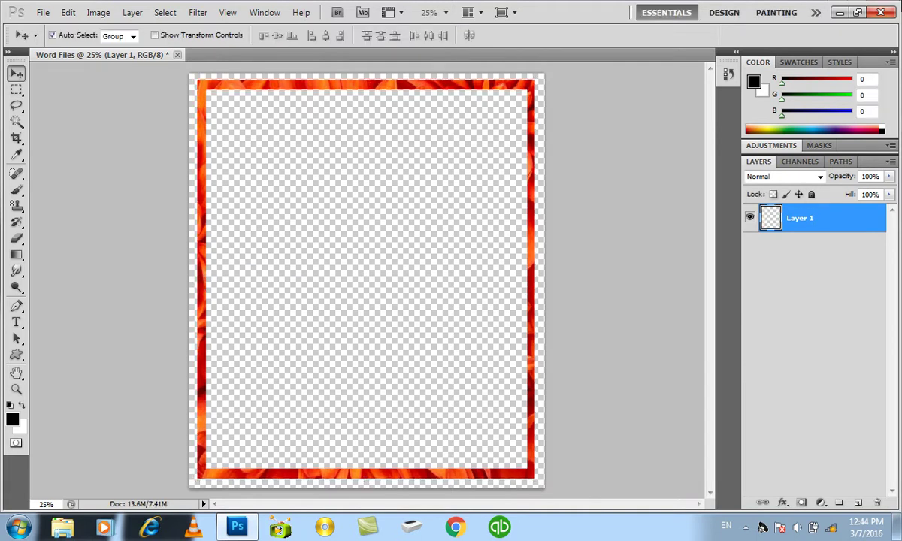
{"action": "left_click", "coordinate": [880, 12]}
Discard the Photoshop changes and relaunch Word with winword on a blank document
{"action": "left_click", "coordinate": [433, 207]}
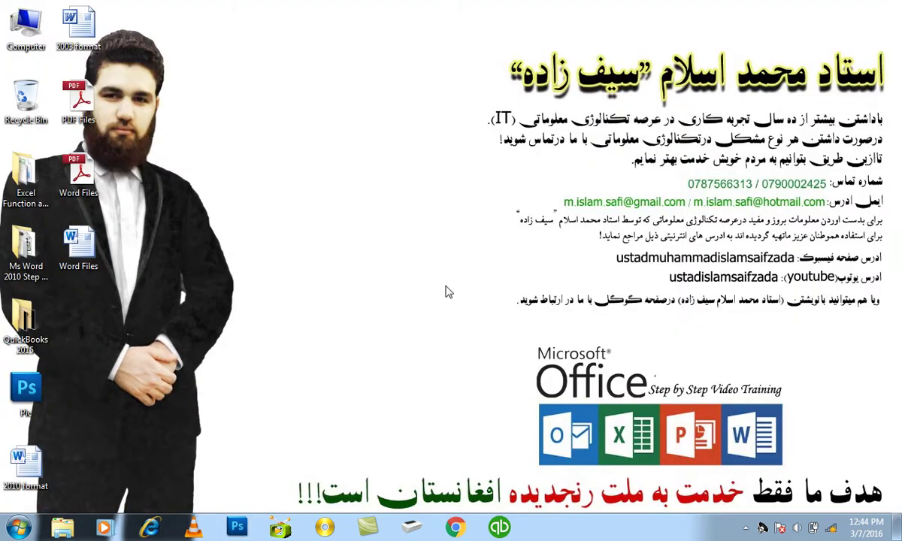
{"action": "key", "text": "super+r"}
{"action": "key", "text": "Return"}
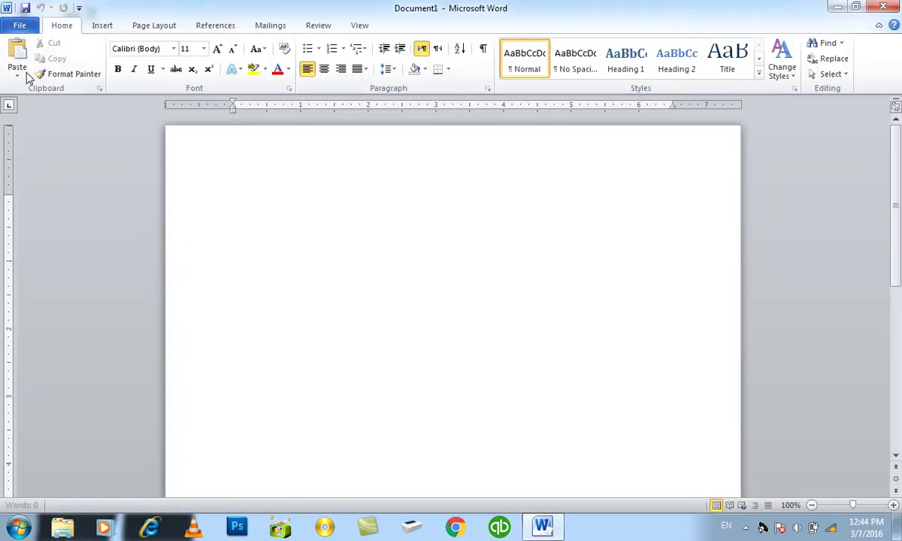
Read the Clear formatting article under Formatting in Microsoft Office Help, then close Help
{"action": "left_click", "coordinate": [19, 25]}
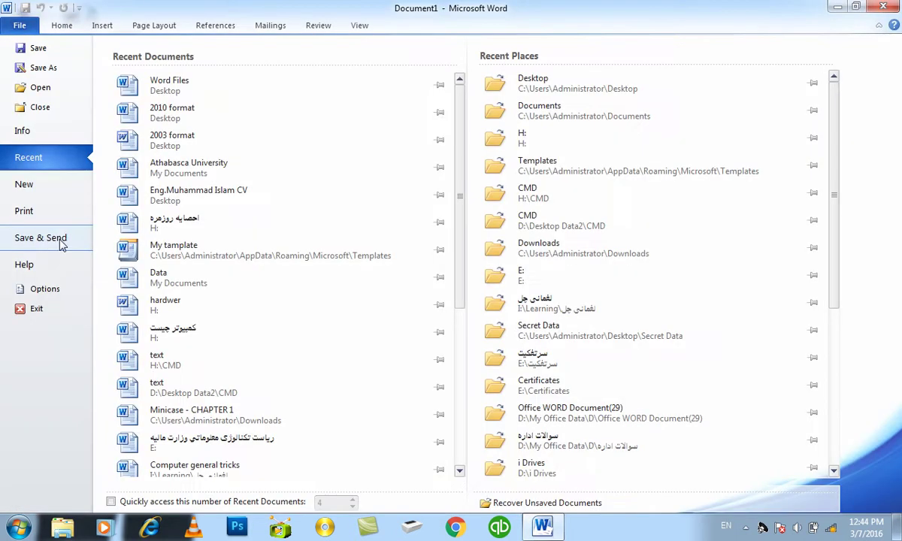
{"action": "left_click", "coordinate": [46, 237]}
{"action": "left_click", "coordinate": [43, 267]}
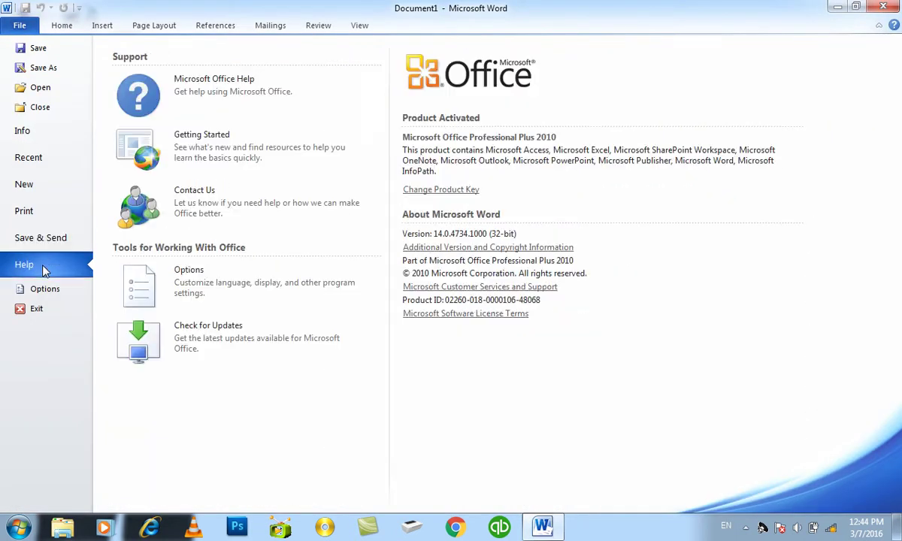
{"action": "left_click", "coordinate": [216, 98]}
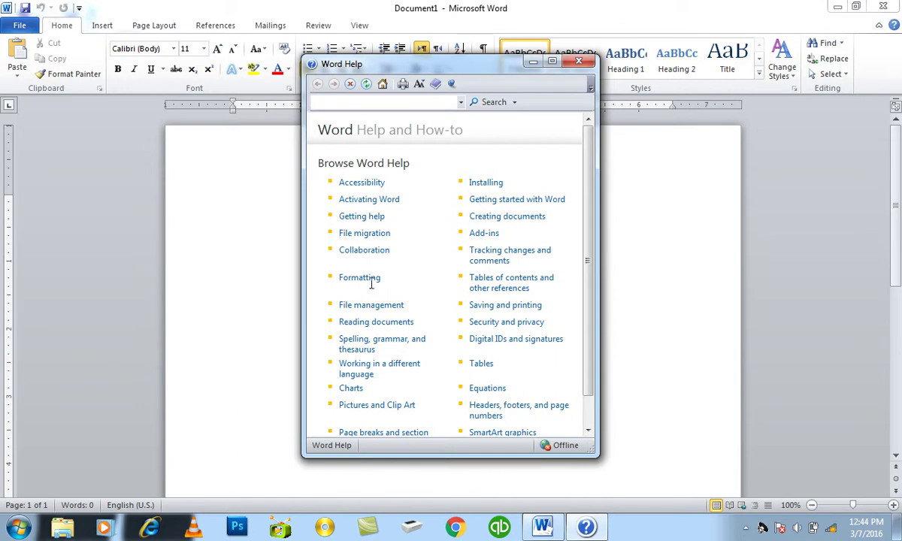
{"action": "left_click", "coordinate": [356, 278]}
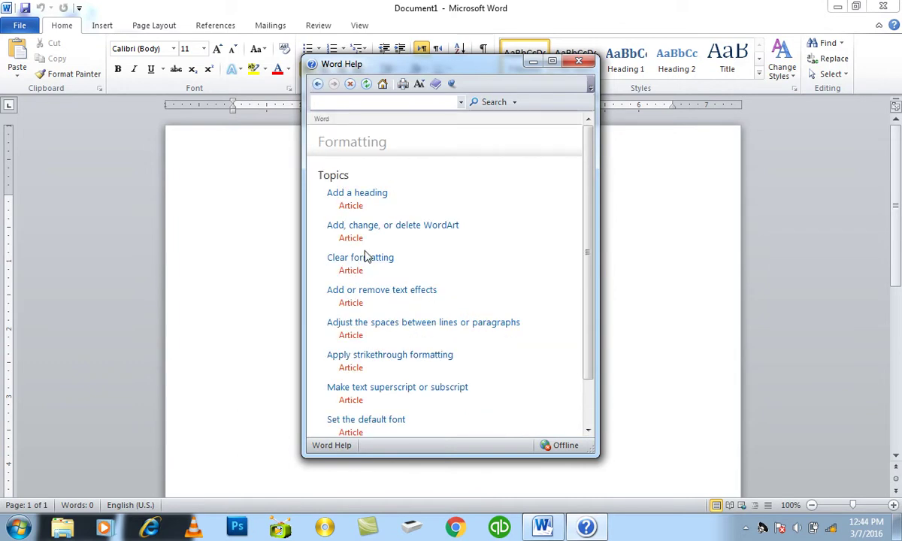
{"action": "left_click", "coordinate": [366, 258]}
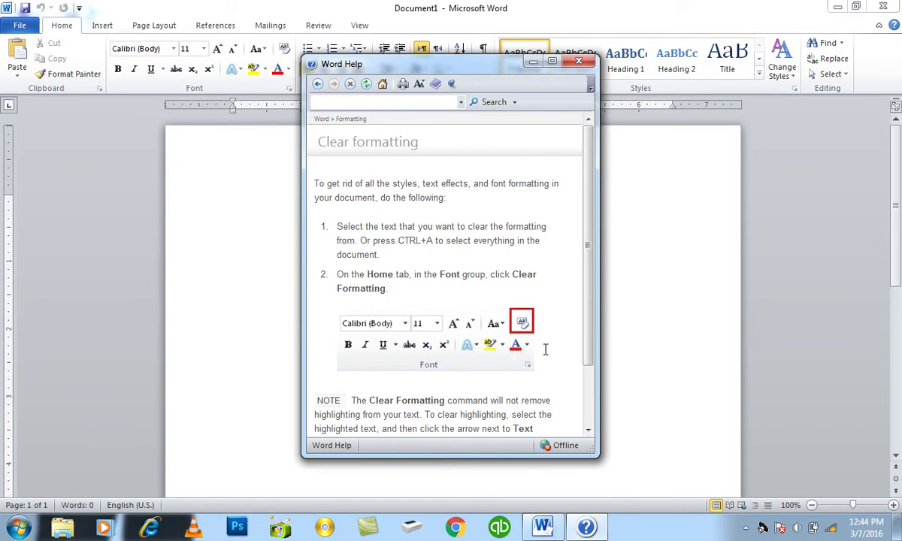
{"action": "left_click", "coordinate": [578, 61]}
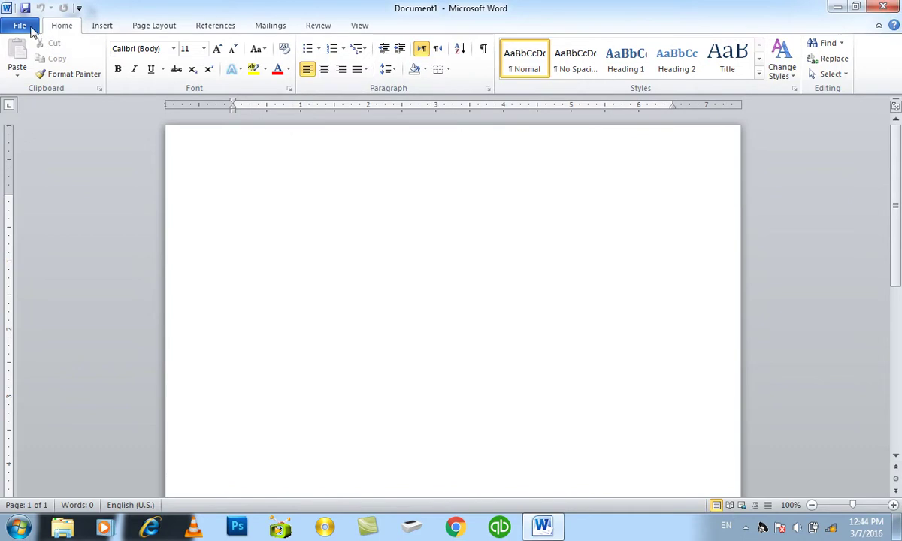
{"action": "left_click", "coordinate": [27, 31]}
{"action": "left_click", "coordinate": [44, 263]}
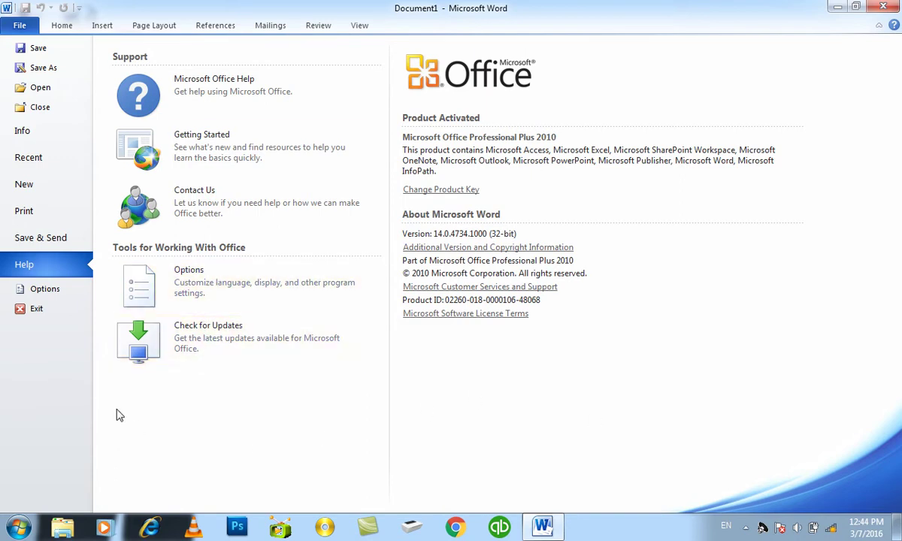
{"action": "left_click", "coordinate": [45, 289]}
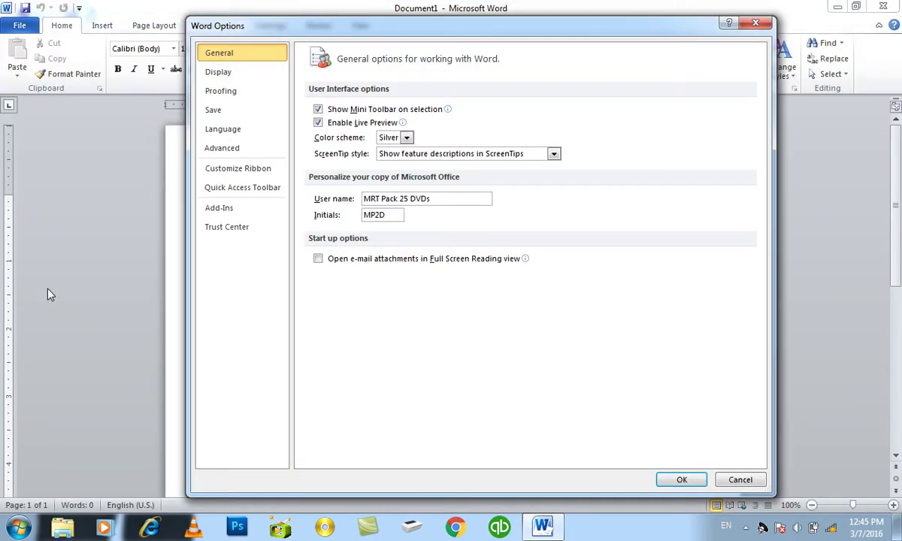
{"action": "key", "text": "Escape"}
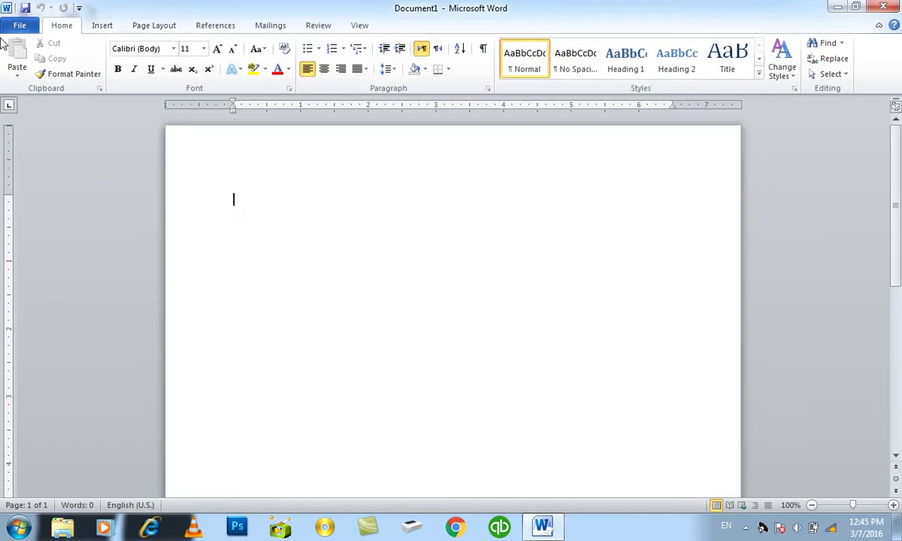
Close the current document and exit Word from the File menu
{"action": "left_click", "coordinate": [12, 24]}
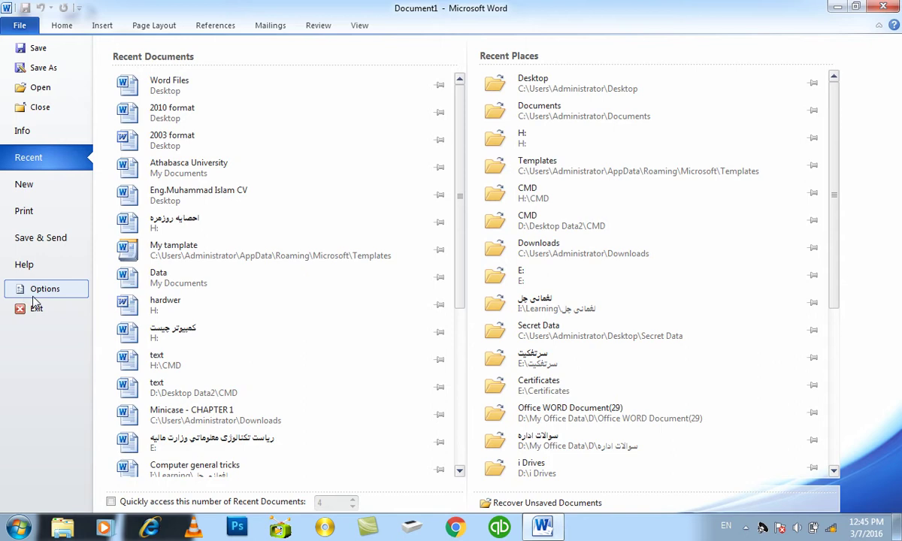
{"action": "left_click", "coordinate": [46, 113]}
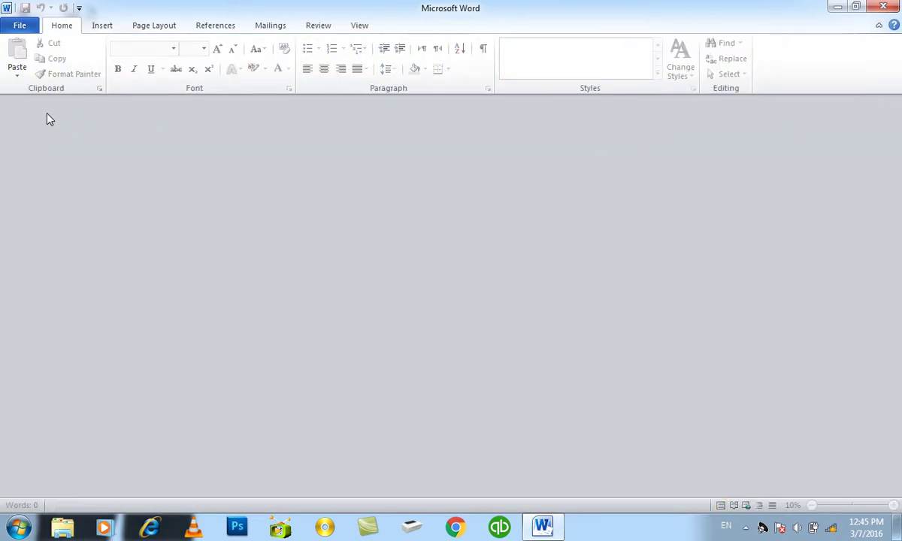
{"action": "left_click", "coordinate": [31, 28]}
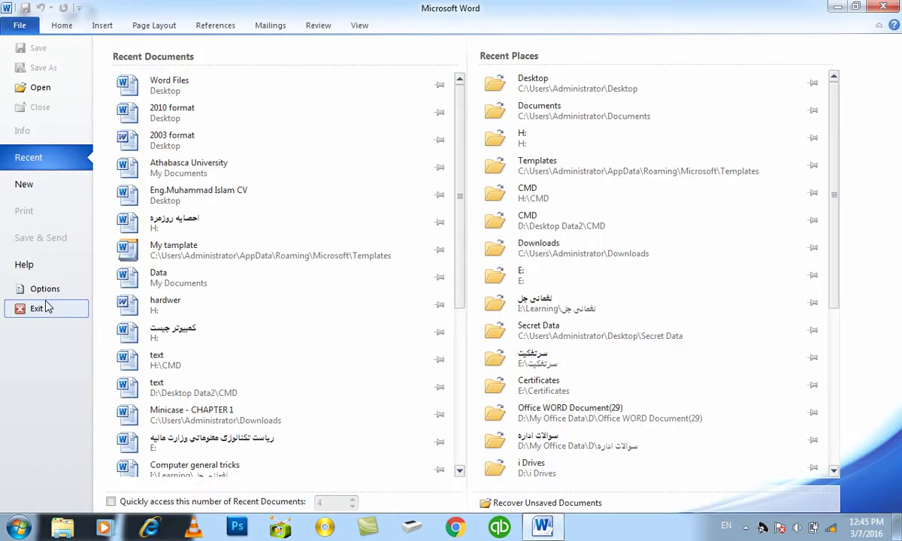
{"action": "left_click", "coordinate": [47, 306]}
Relaunch Word with winword, then quit it with Alt+F4
{"action": "key", "text": "super+r"}
{"action": "key", "text": "Return"}
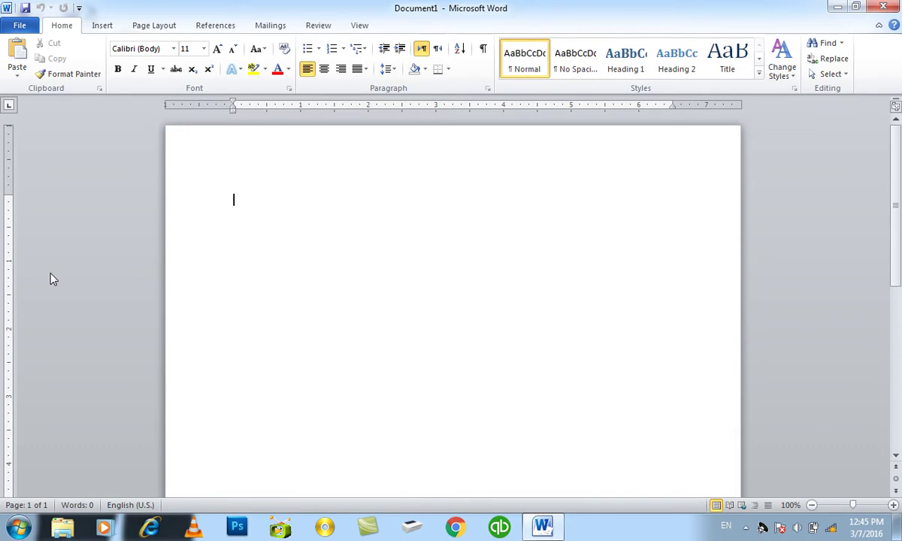
{"action": "key", "text": "alt+F4"}
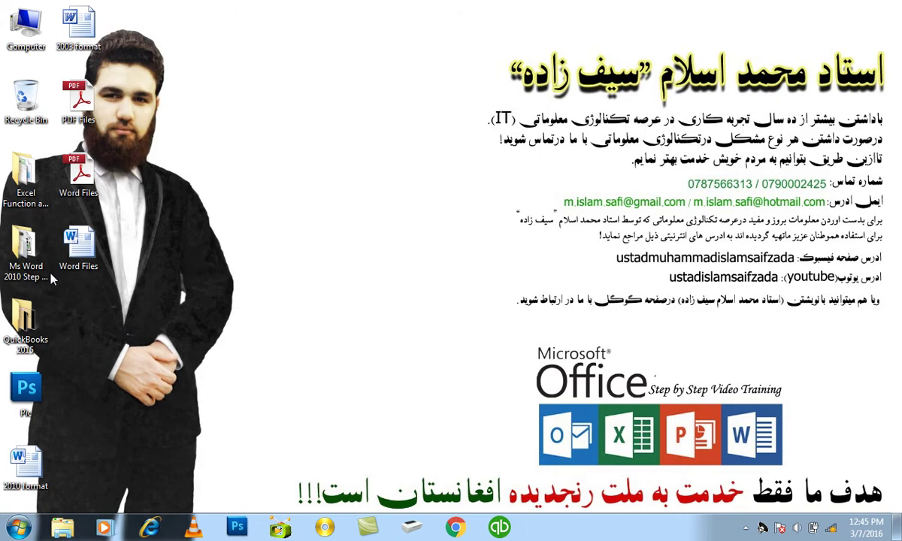
{"action": "key", "text": "super+r"}
{"action": "key", "text": "Return"}
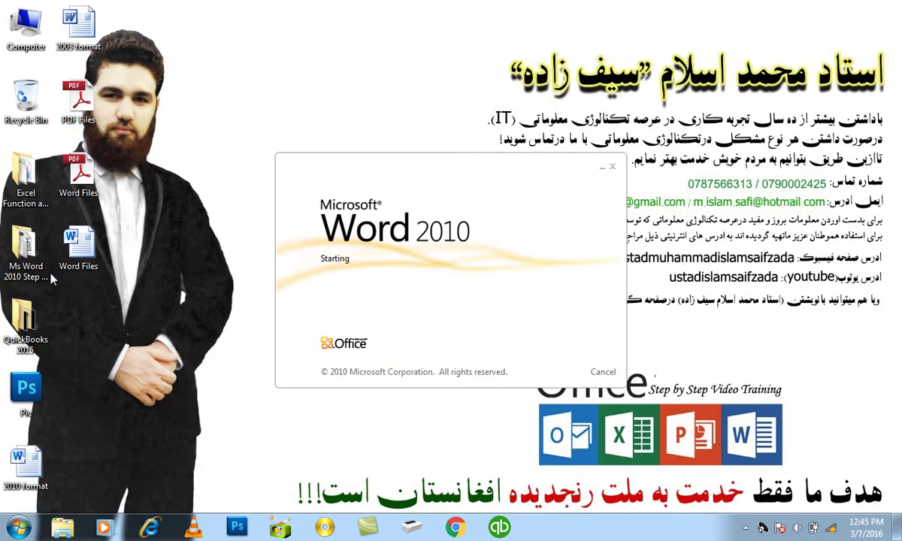
{"action": "key", "text": "alt+F4"}
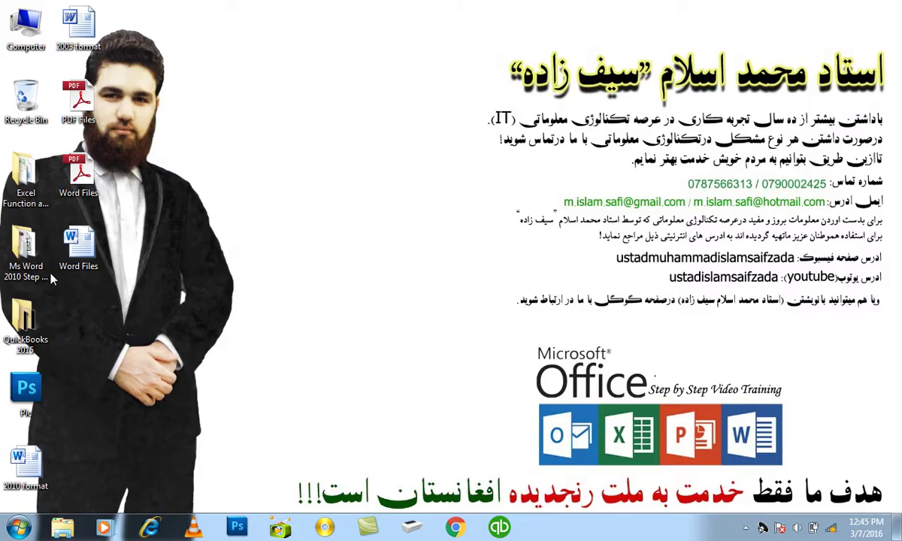
{"action": "key", "text": "super+r"}
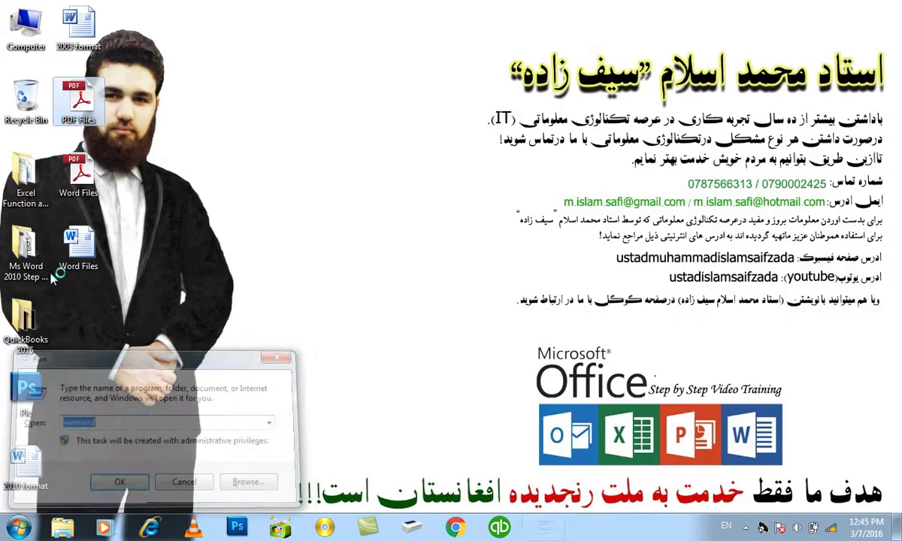
{"action": "key", "text": "Return"}
{"action": "key", "text": "alt"}
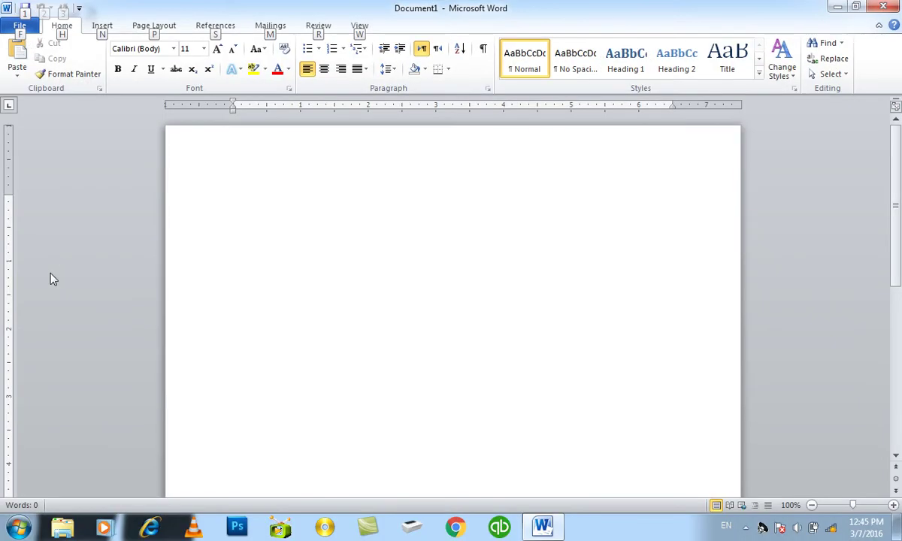
{"action": "key", "text": "alt"}
{"action": "key", "text": "alt+F4"}
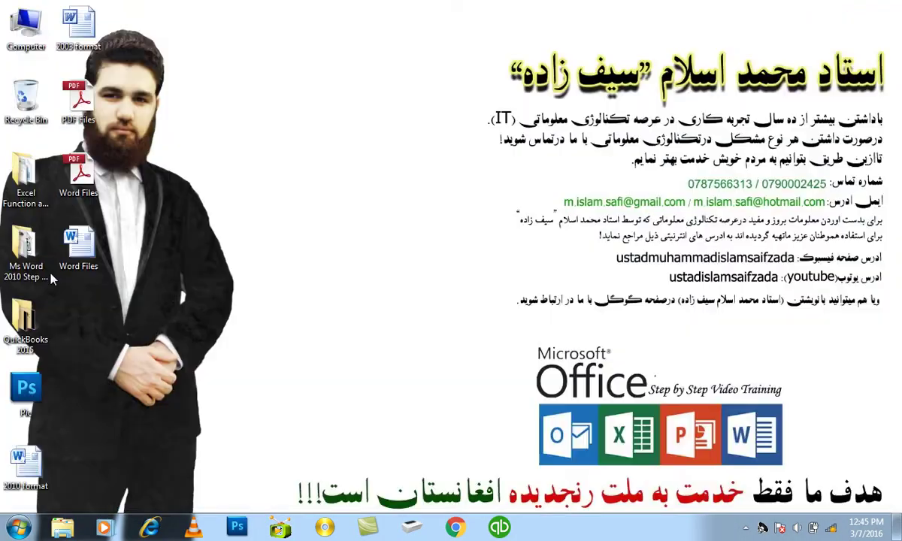